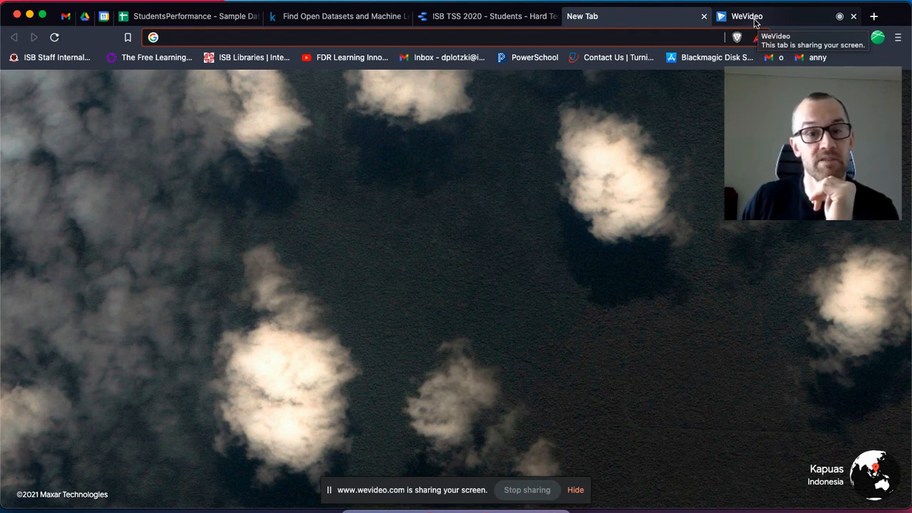
Filter the ISB Students - Hard Tech Skills report to Grade 9 only and inspect the Spreadsheets & Databases bar
click(513, 16)
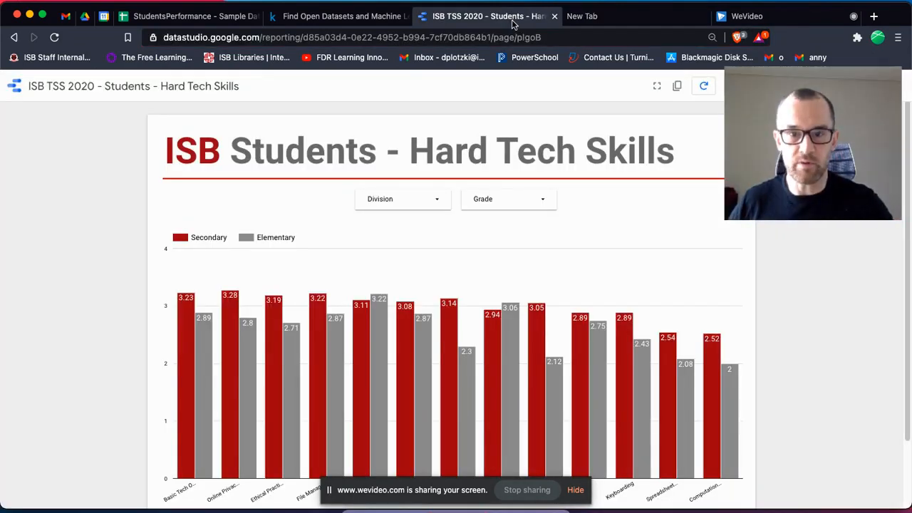
key(super+equal)
key(super+equal)
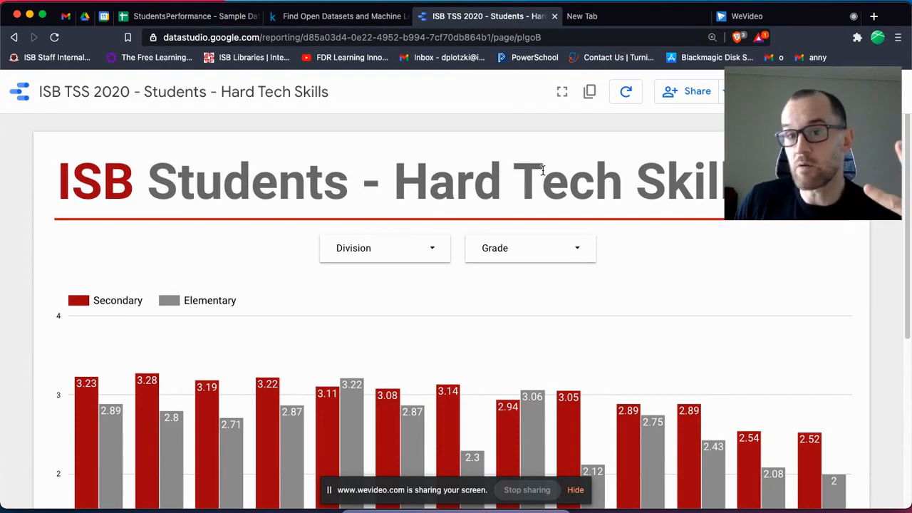
click(569, 256)
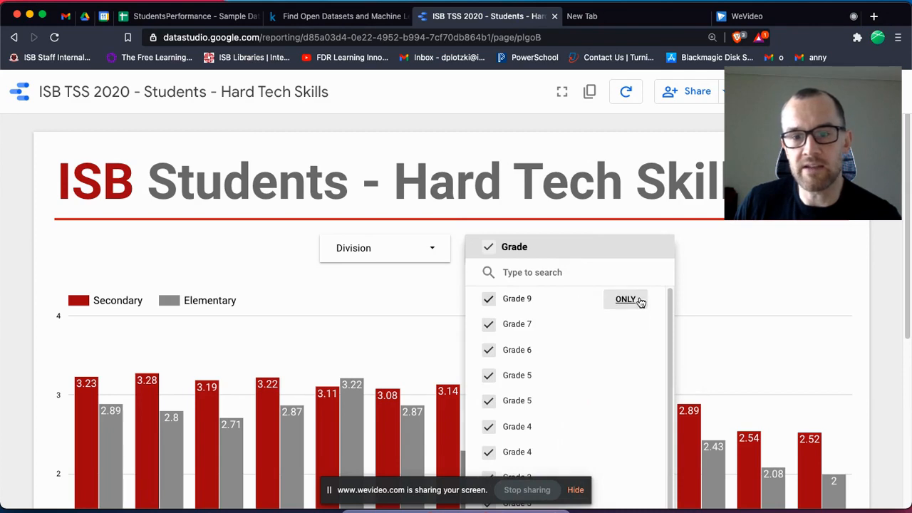
click(637, 299)
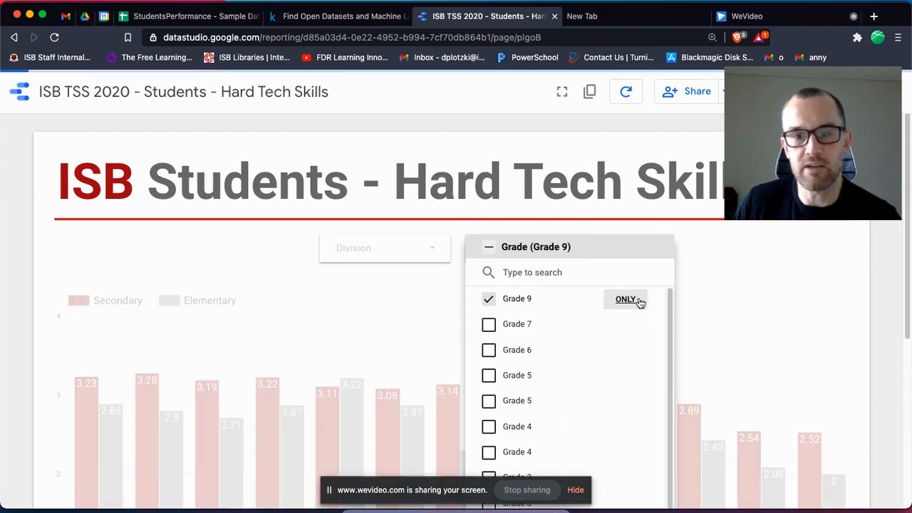
click(908, 179)
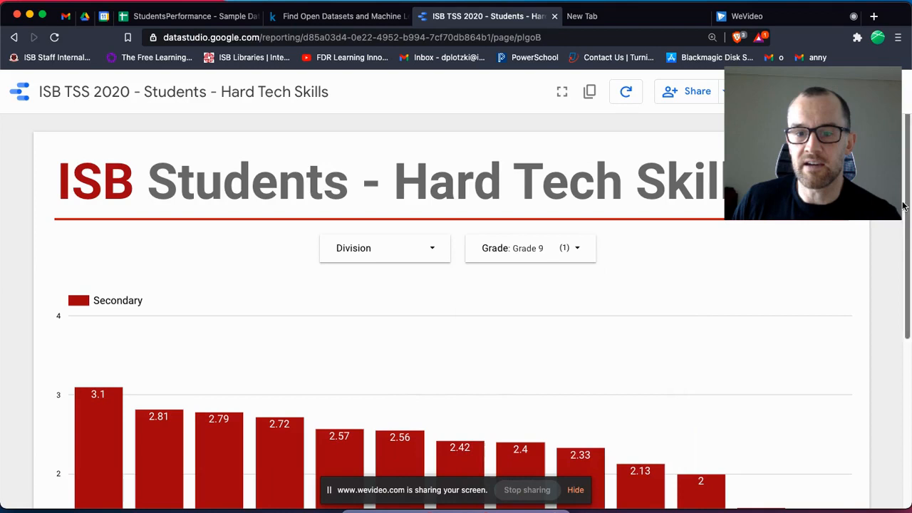
scroll(904, 332, down, 3)
scroll(904, 332, down, 2)
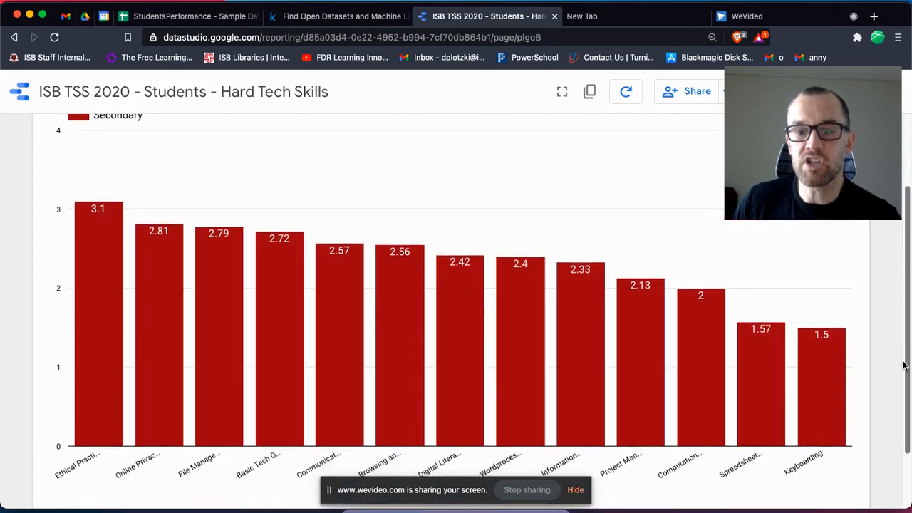
mouse_move(756, 360)
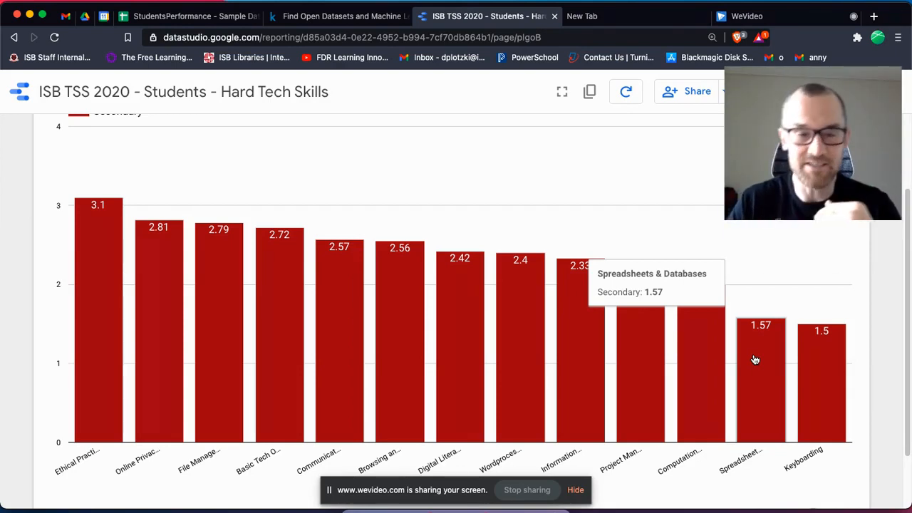
View the Kaggle datasets page from its heading and dataset search
click(327, 22)
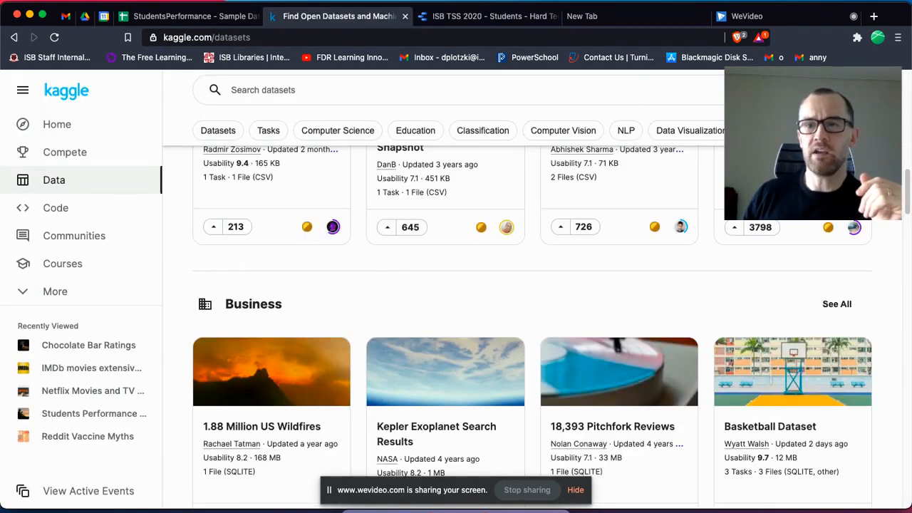
drag(909, 192, 909, 82)
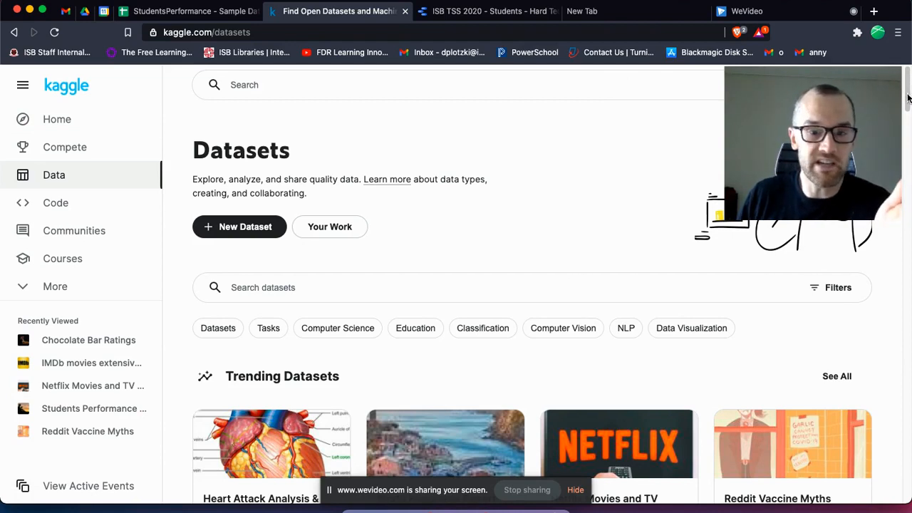
mouse_move(909, 101)
mouse_down()
mouse_move(904, 191)
mouse_move(907, 105)
mouse_up()
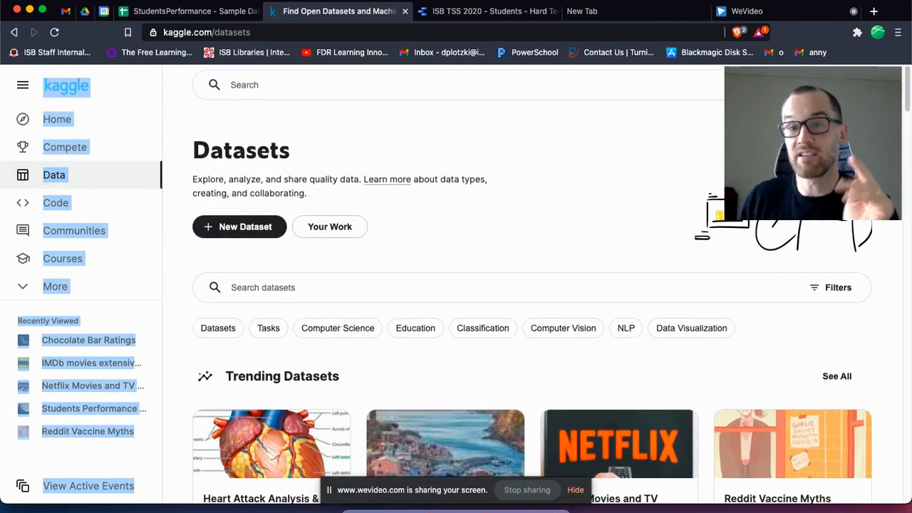
click(634, 146)
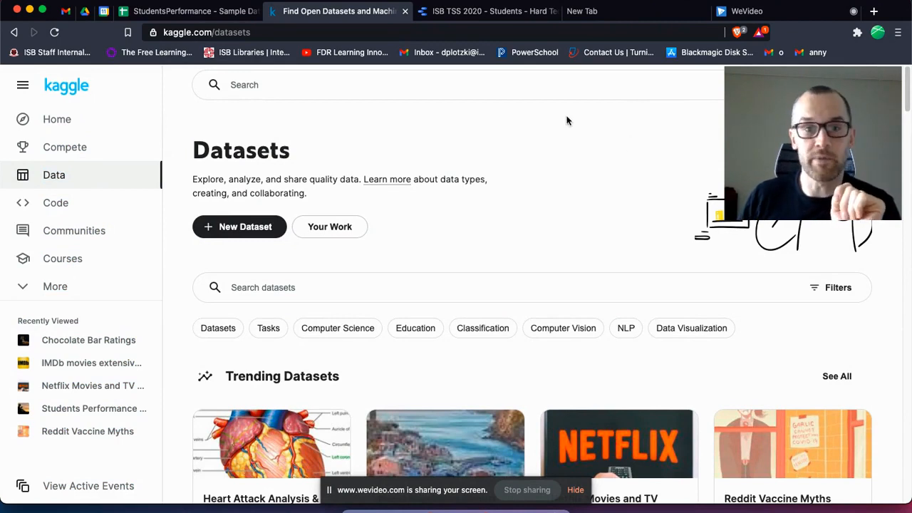
Examine each column header of the StudentsPerformance DATA sheet, from race/ethnicity to reading score, and the extent of its rows
click(191, 11)
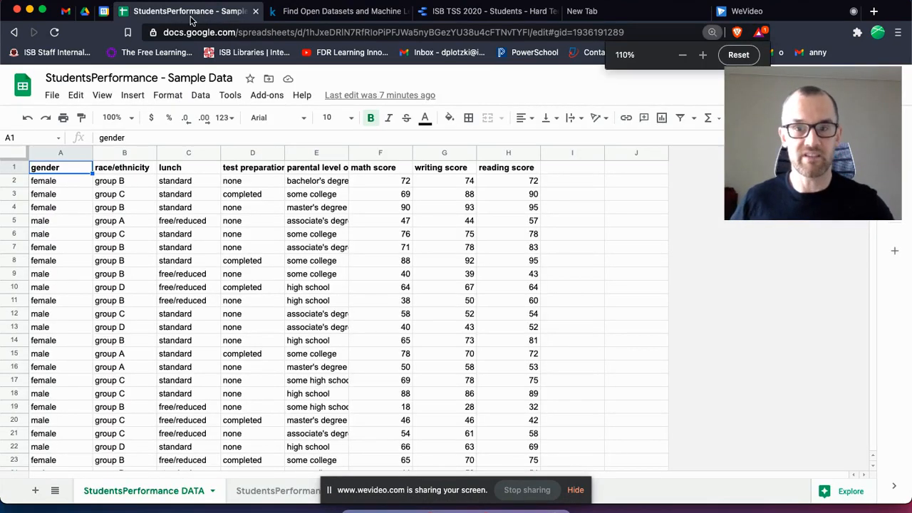
key(super+equal)
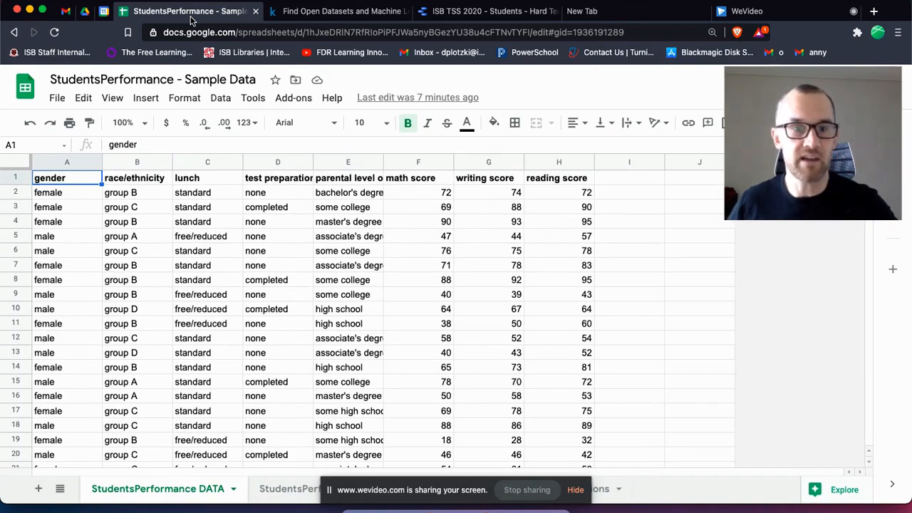
key(super+equal)
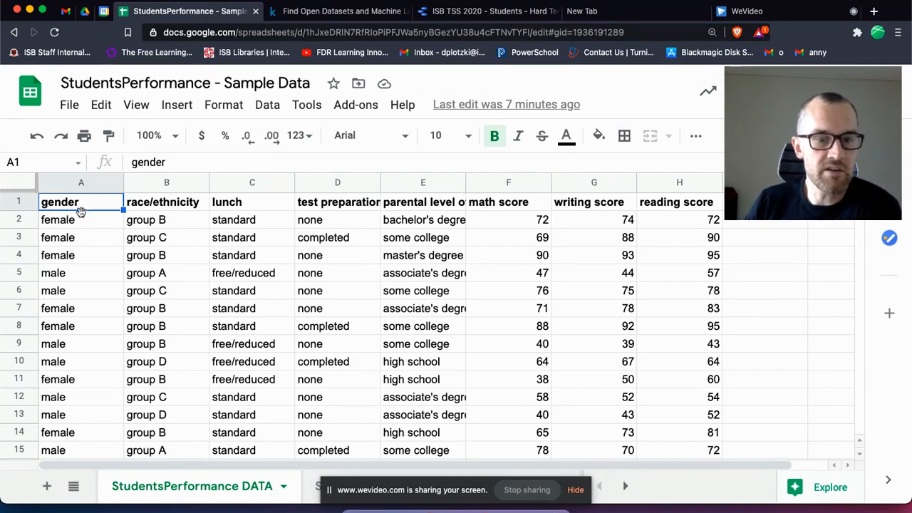
click(179, 208)
click(246, 209)
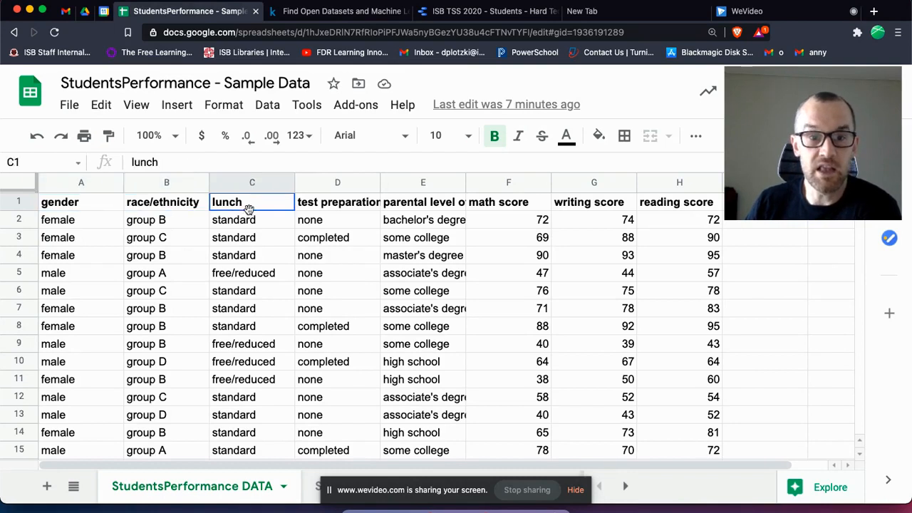
click(342, 205)
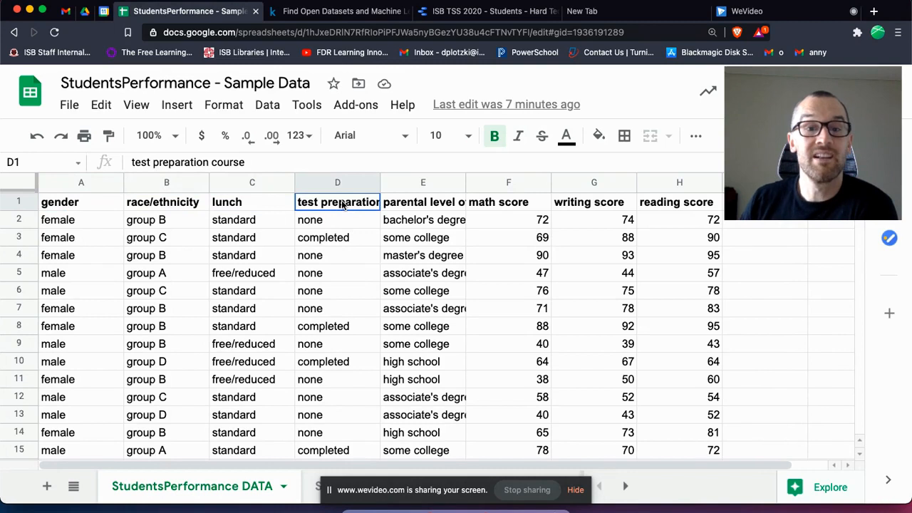
click(392, 208)
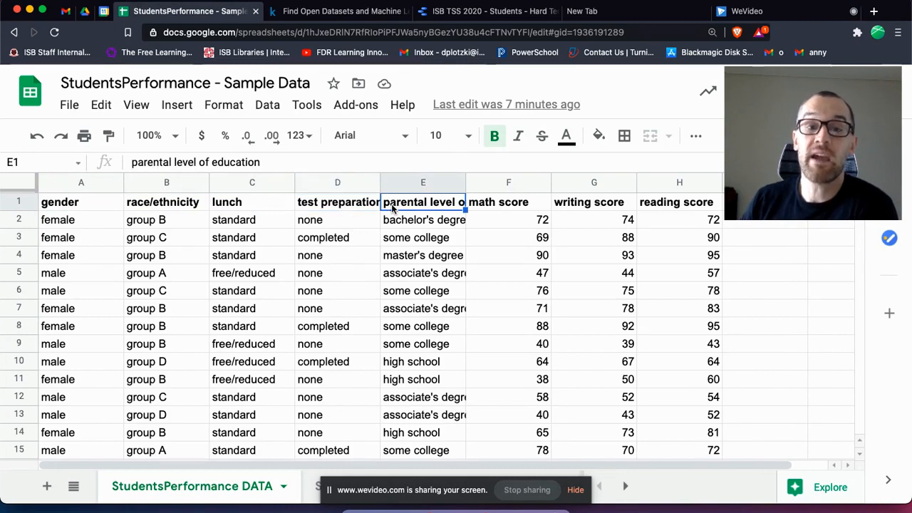
click(527, 206)
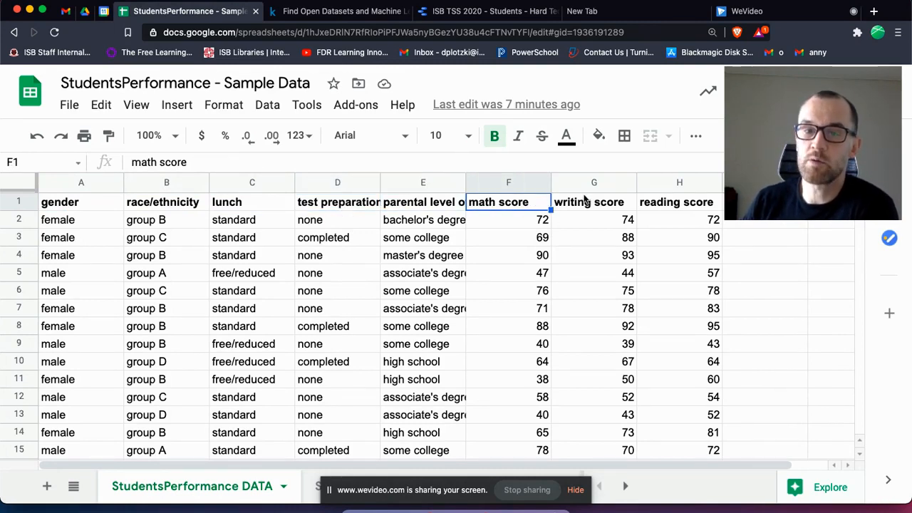
click(587, 202)
click(682, 208)
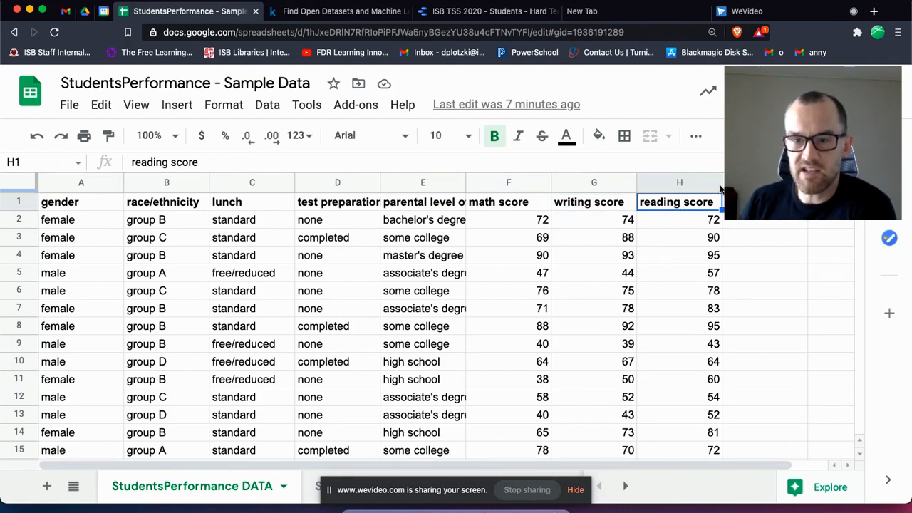
drag(859, 227, 853, 318)
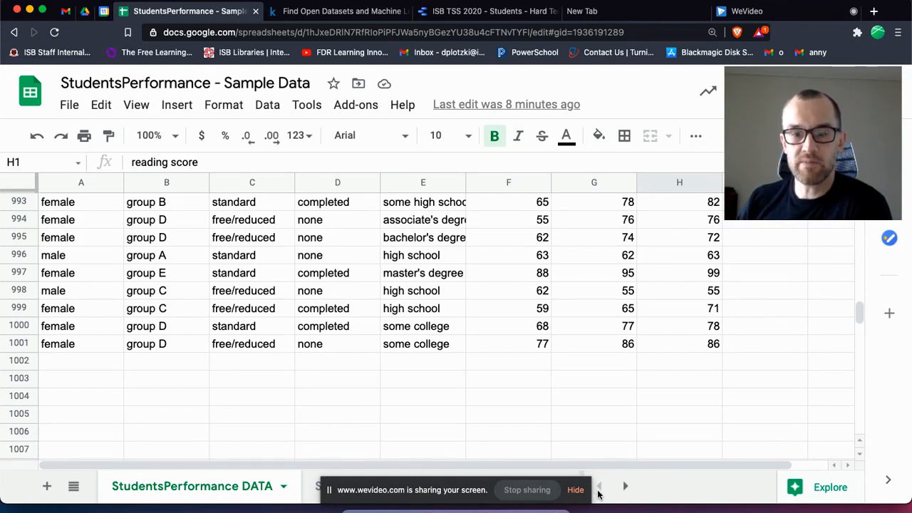
View the StudentsPerformance QUESTIONS sheet, followed by the StudentsPerformance Solutions sheet
click(507, 489)
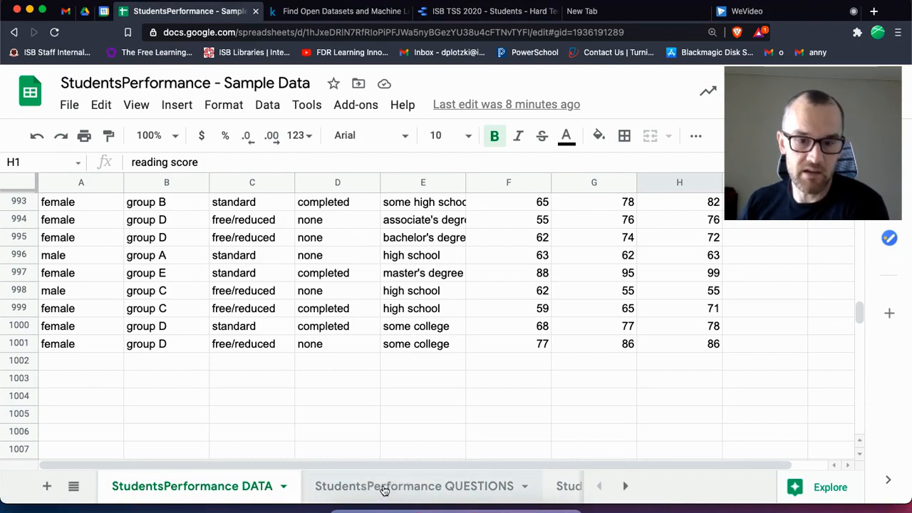
click(361, 488)
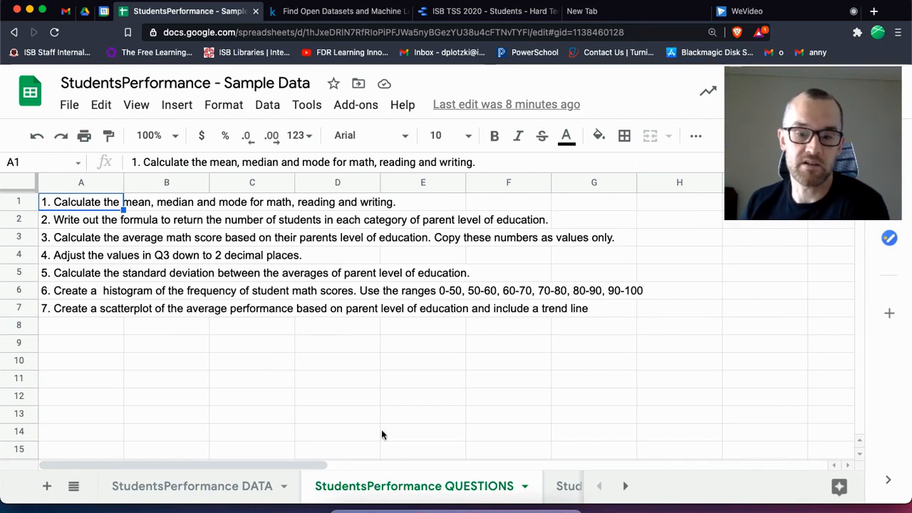
click(561, 491)
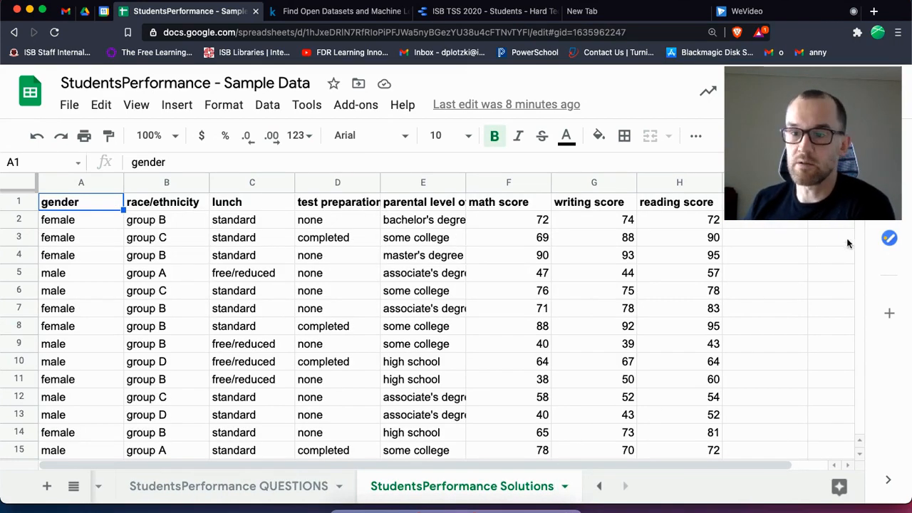
drag(861, 227, 859, 204)
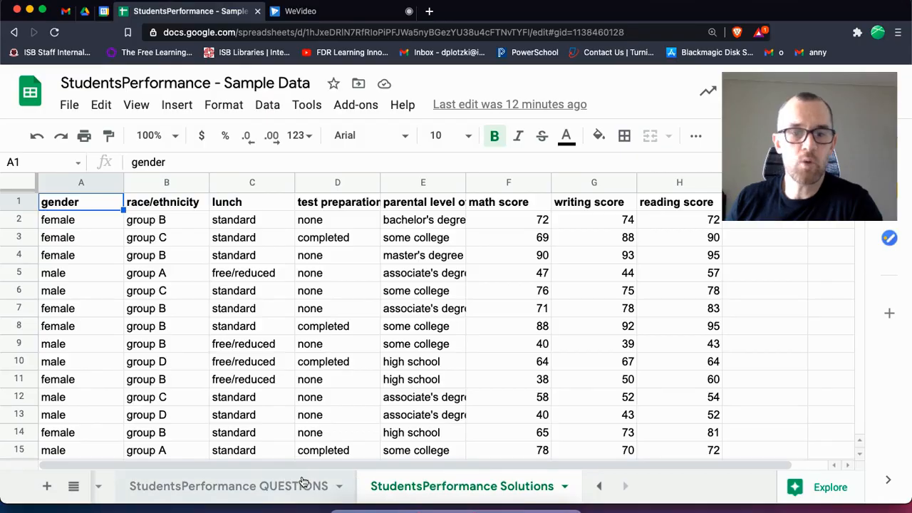
Return to the StudentsPerformance QUESTIONS sheet and enlarge the page so the question list is easy to read
click(267, 483)
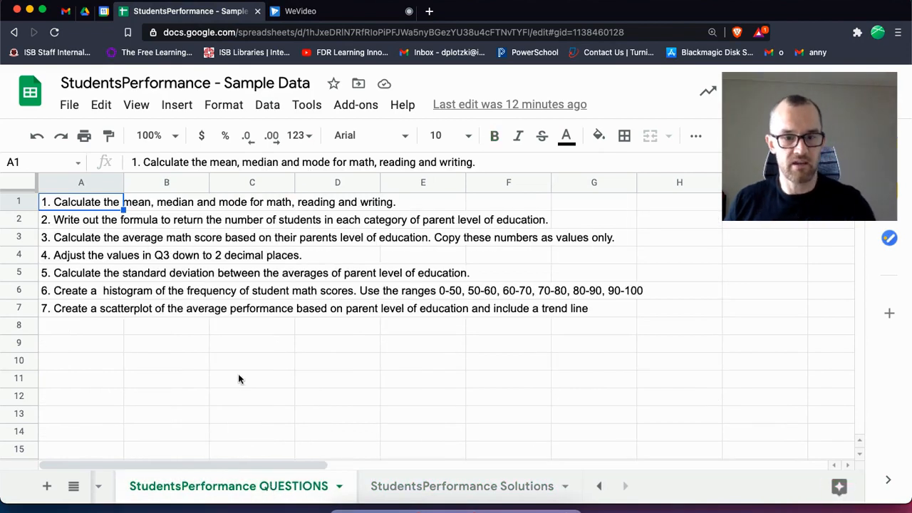
key(super+plus)
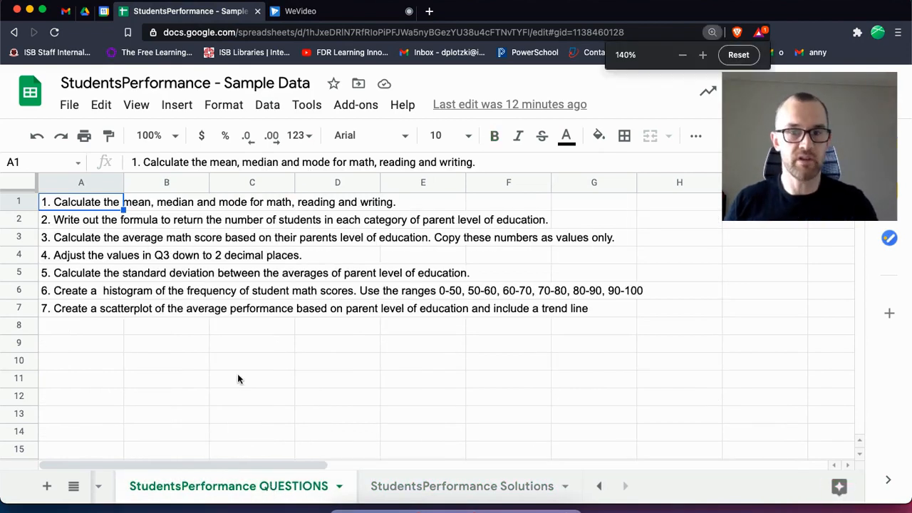
key(super+plus)
key(super+plus)
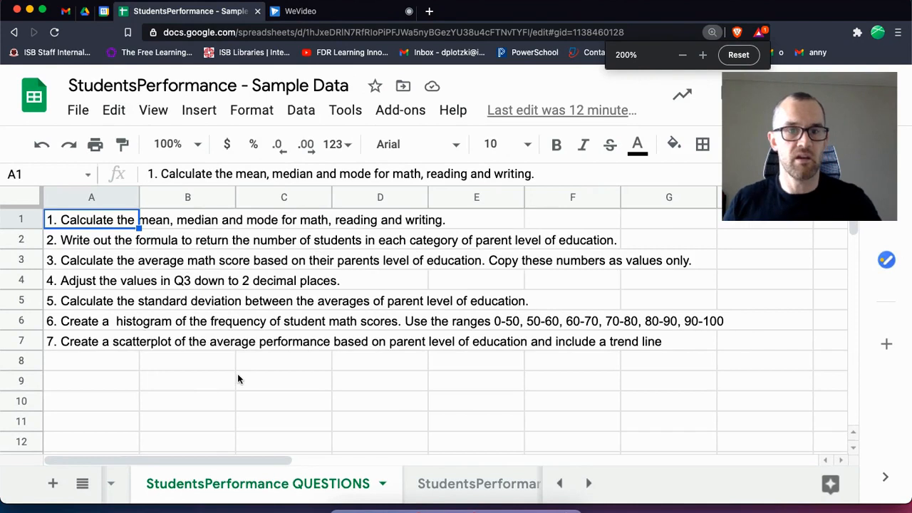
key(super+plus)
key(super+plus)
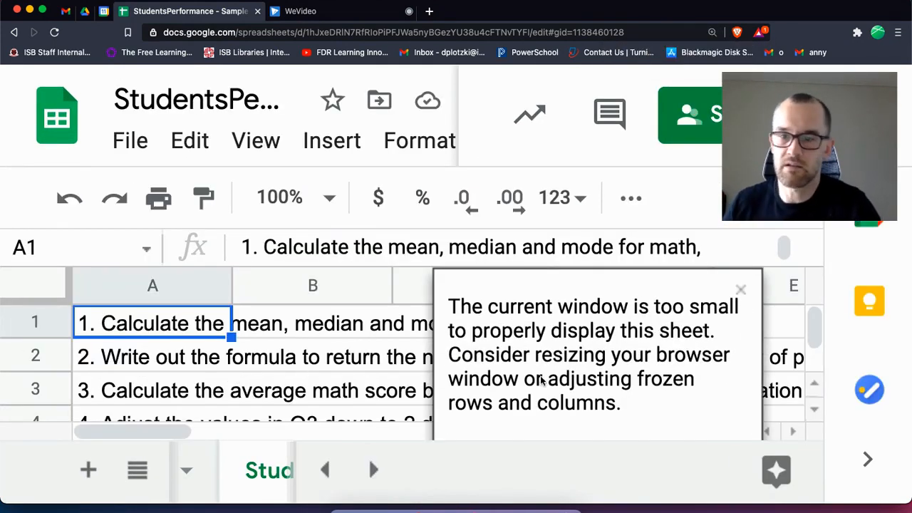
click(742, 291)
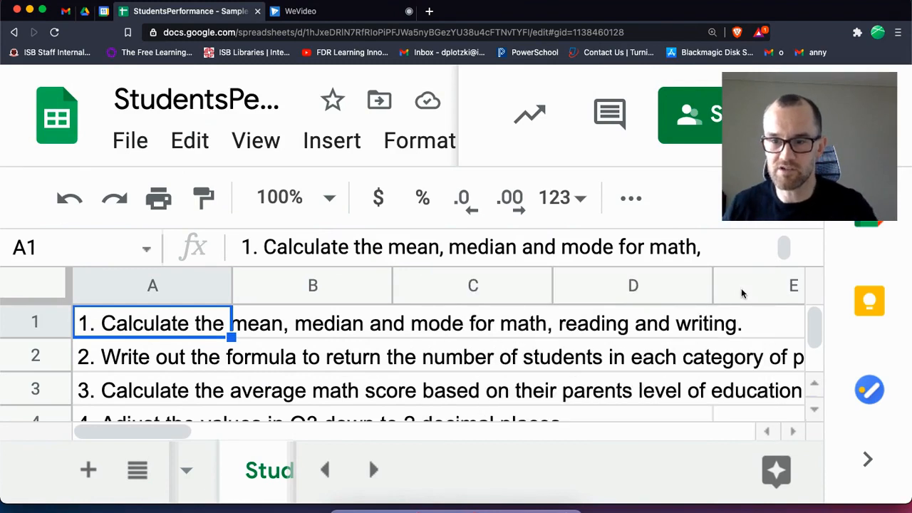
key(super+minus)
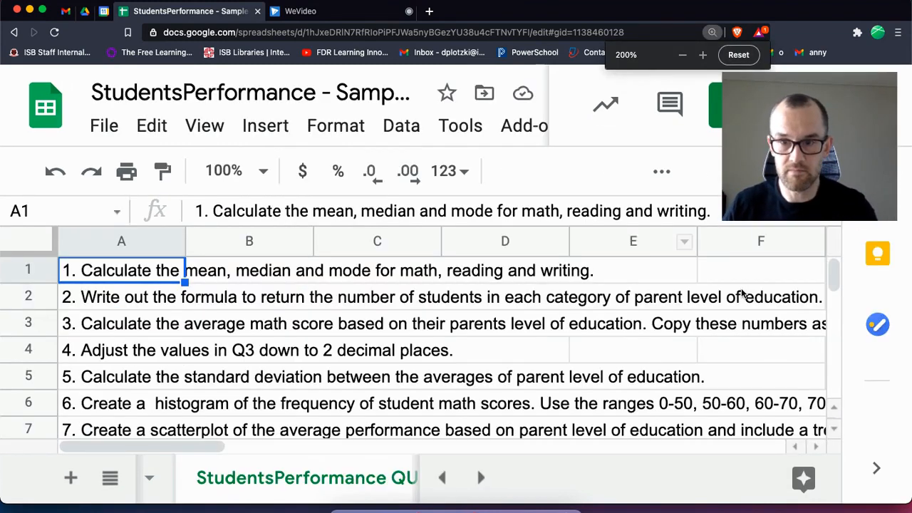
key(super+minus)
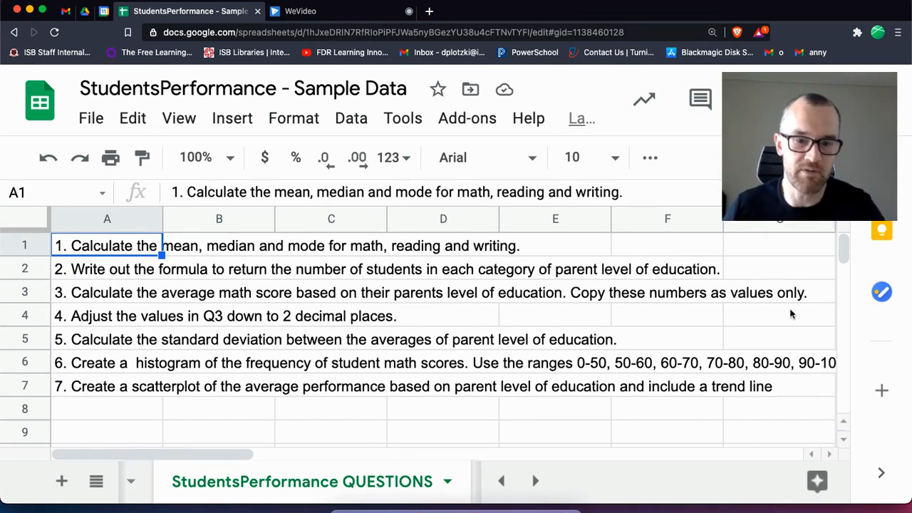
Open the StudentsPerformance DATA sheet and freeze its first row of column headers
click(501, 482)
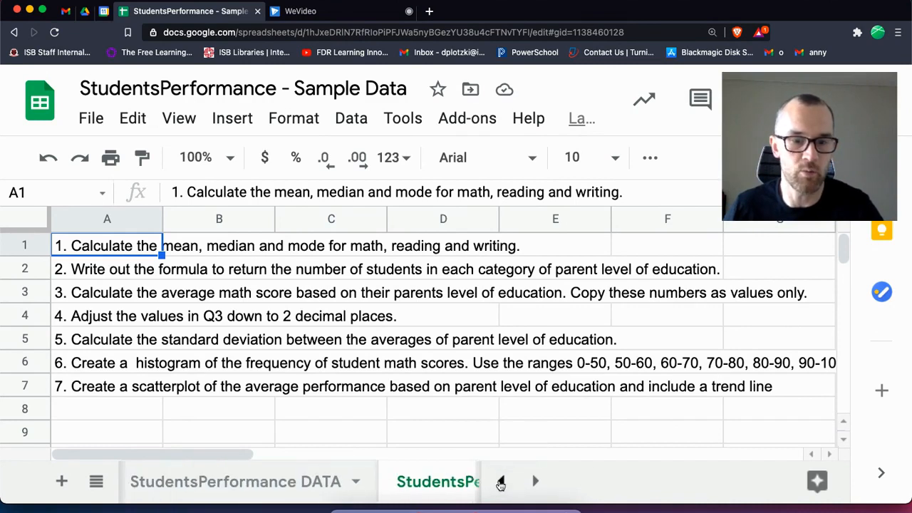
click(303, 483)
drag(843, 319, 847, 236)
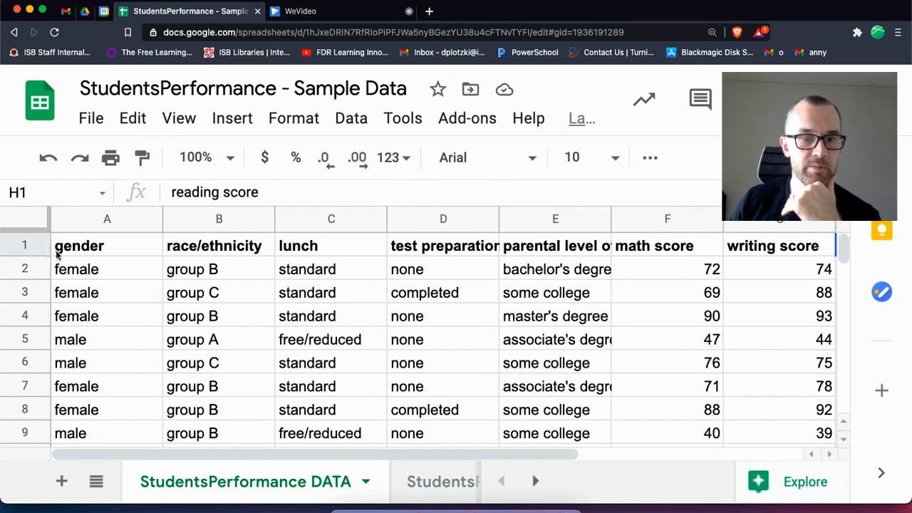
drag(846, 253, 849, 238)
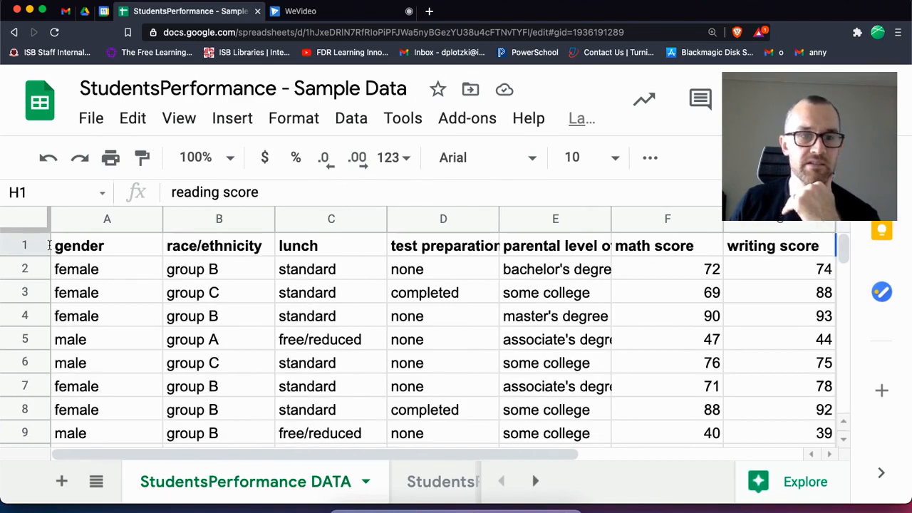
click(23, 245)
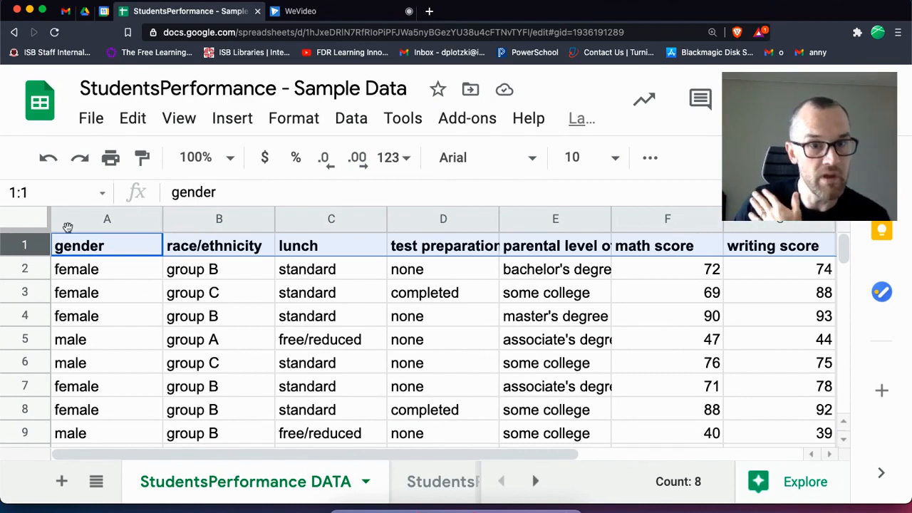
click(180, 120)
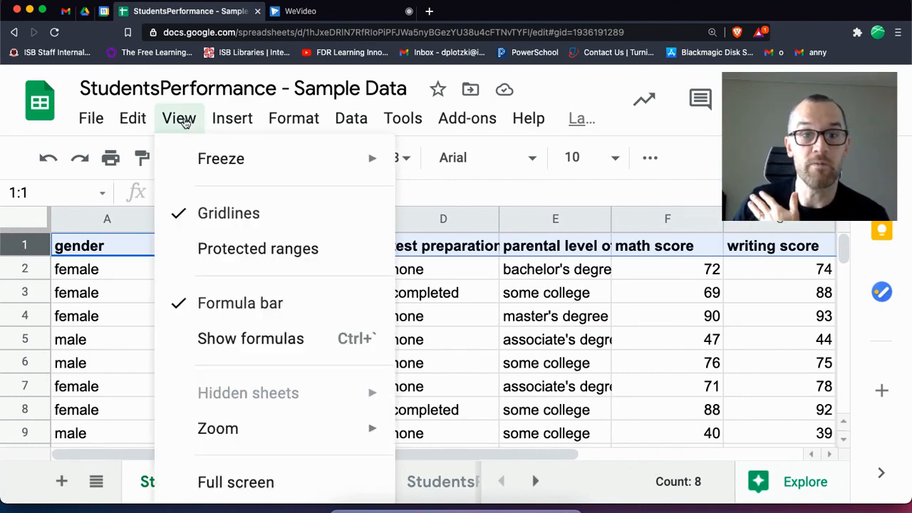
mouse_move(306, 171)
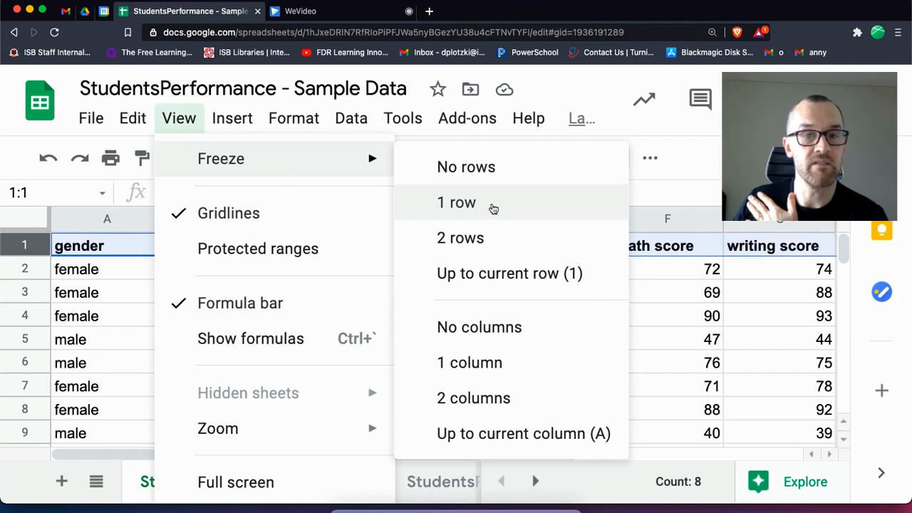
click(492, 207)
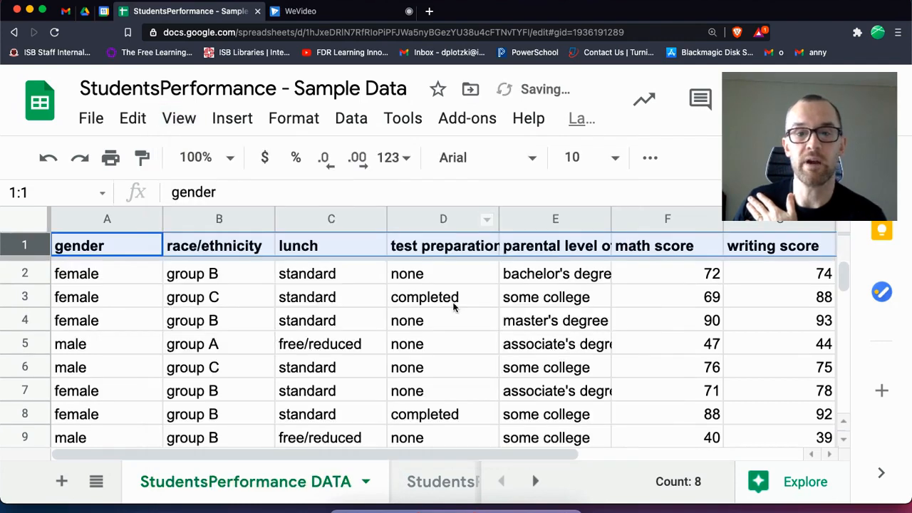
Calculate the mean math score in cell F1002, below the last student, with the formula =AVERAGE(F2:F1001)
drag(845, 278, 851, 343)
scroll(752, 349, down, 2)
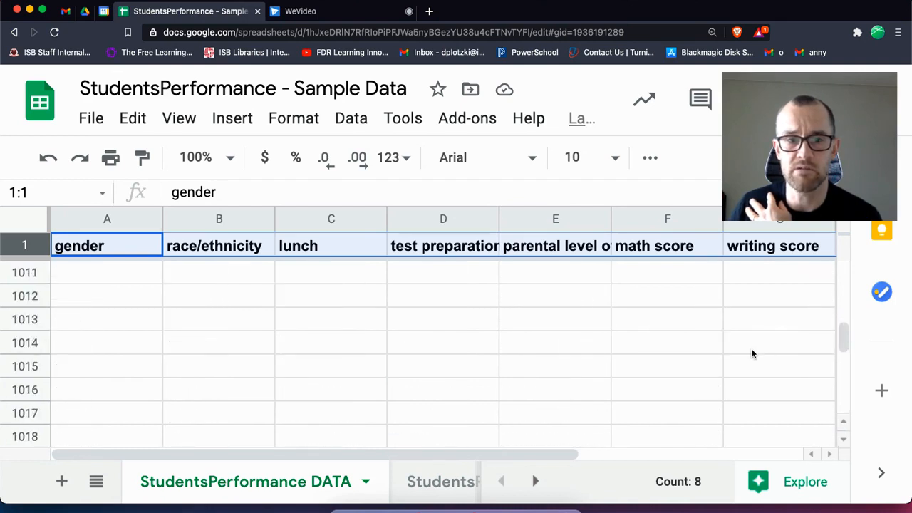
scroll(752, 348, up, 4)
click(687, 370)
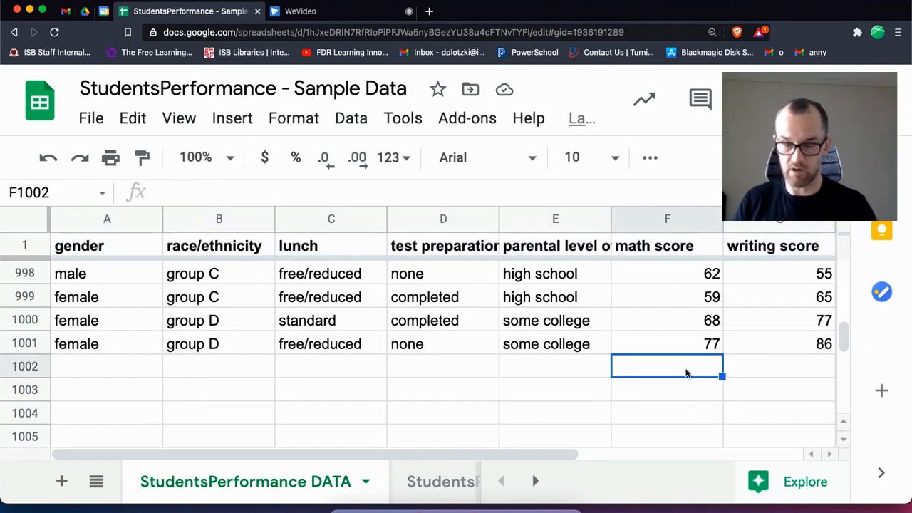
text(=)
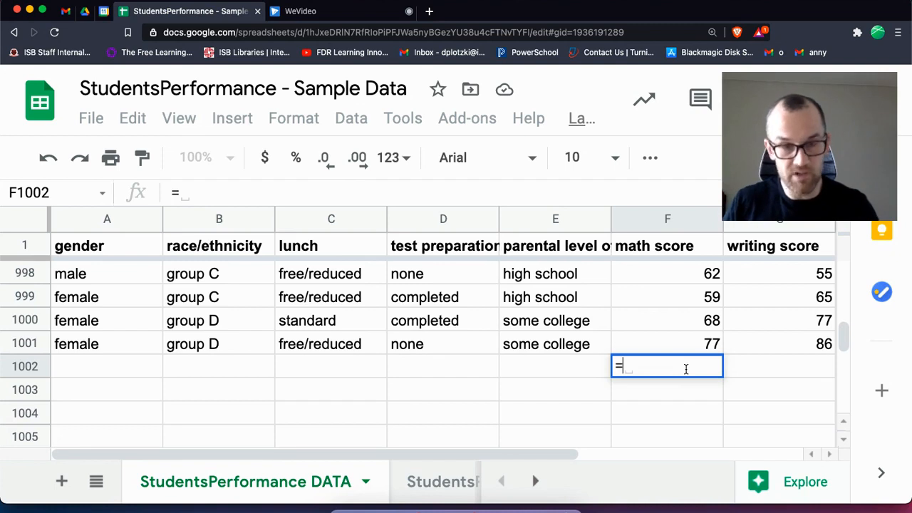
text(A)
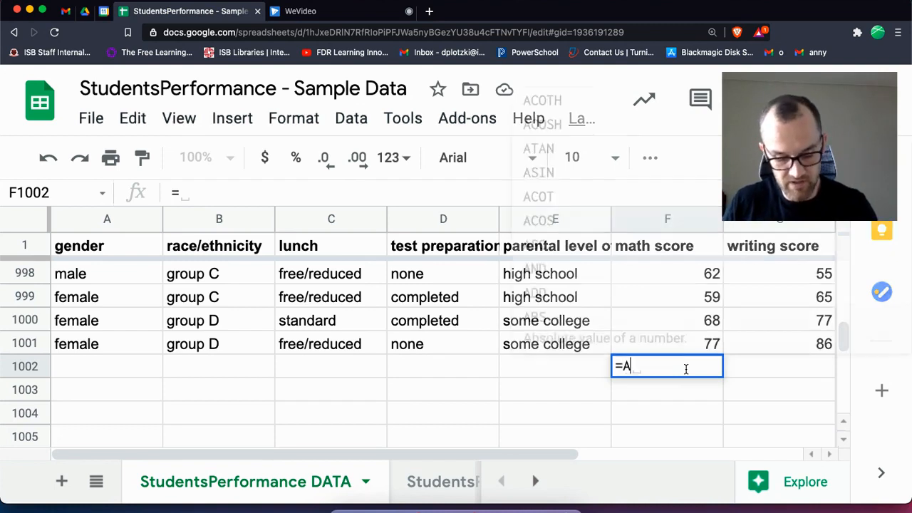
text(vera)
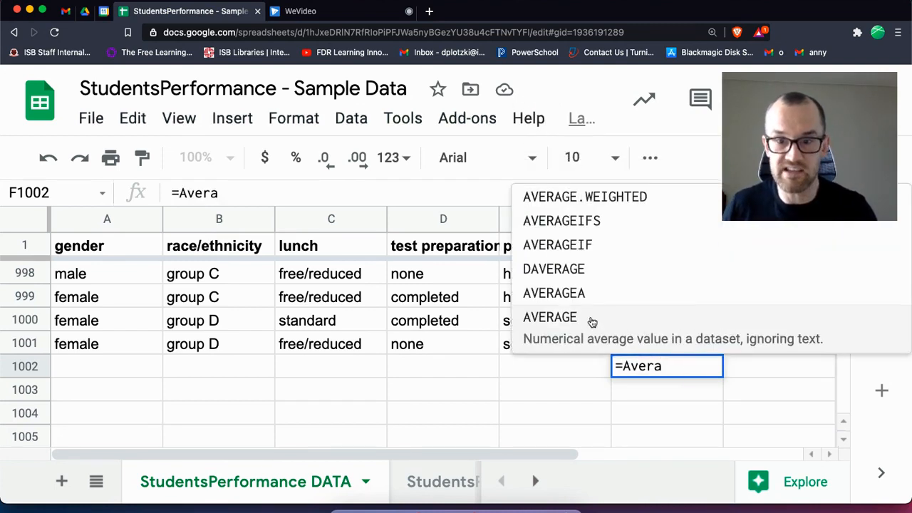
click(554, 318)
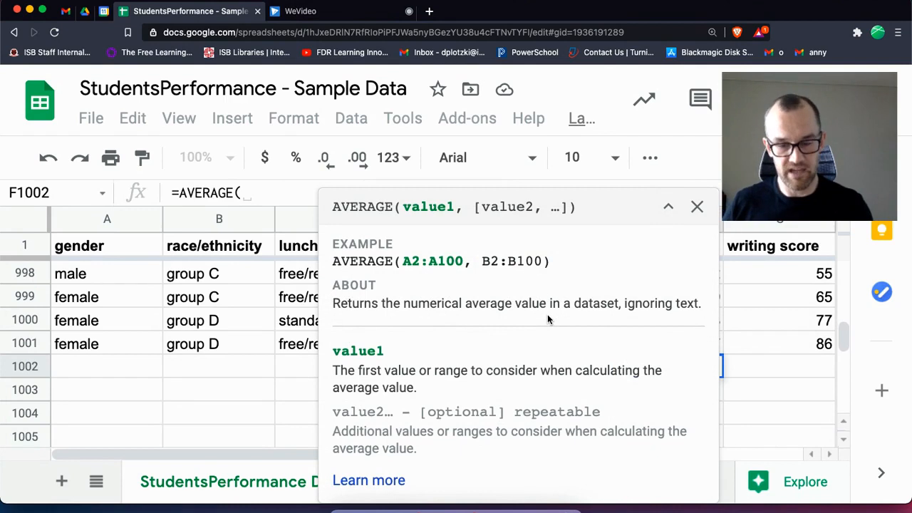
click(697, 207)
drag(842, 340, 850, 231)
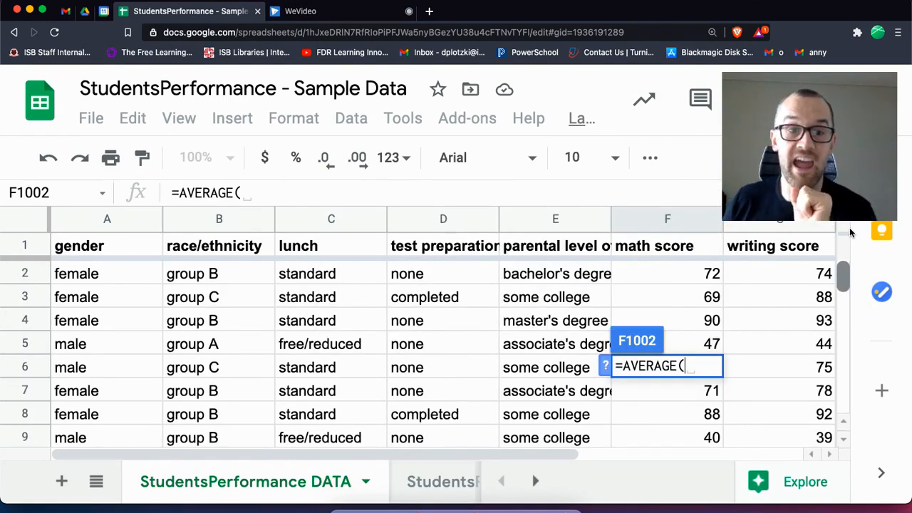
drag(849, 253, 844, 341)
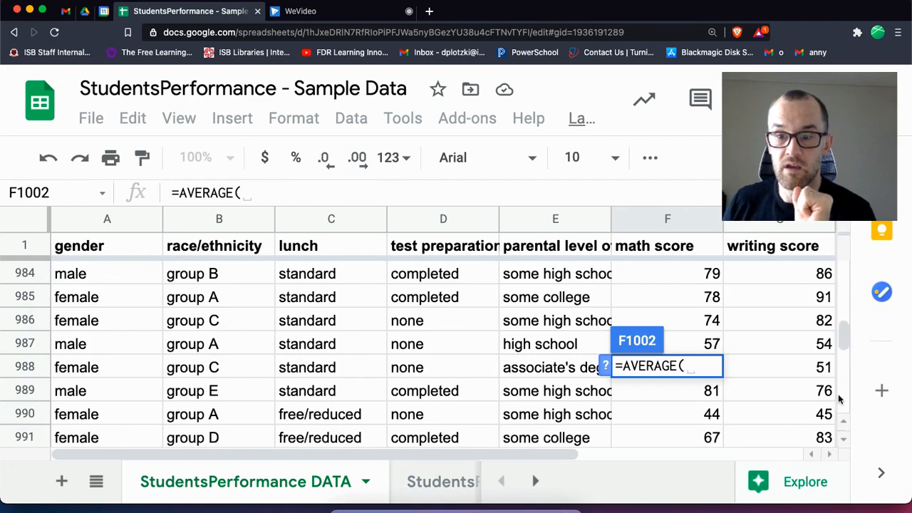
click(843, 442)
drag(843, 443, 843, 443)
click(284, 191)
text(F2:)
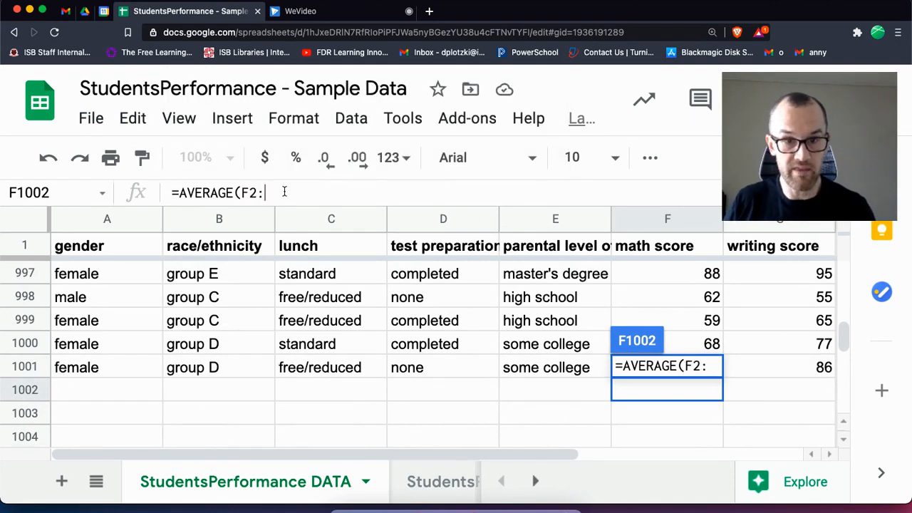
text(F1001))
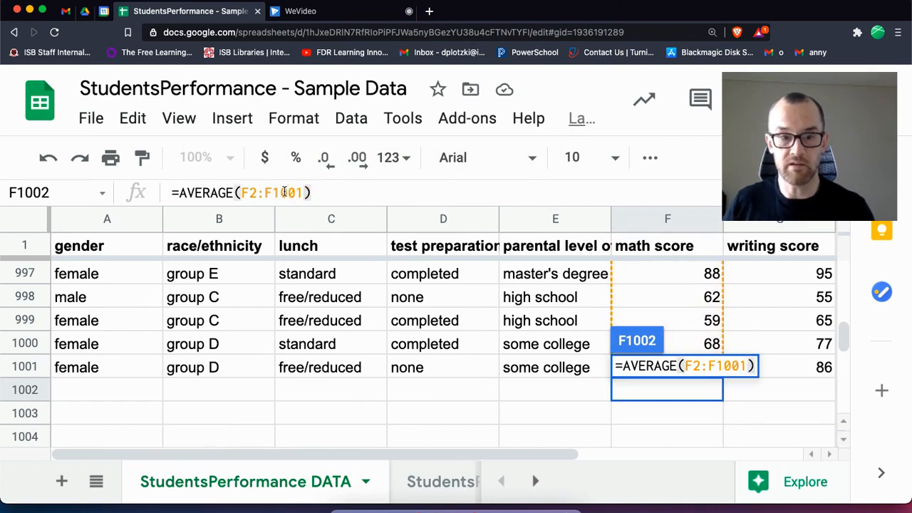
key(Return)
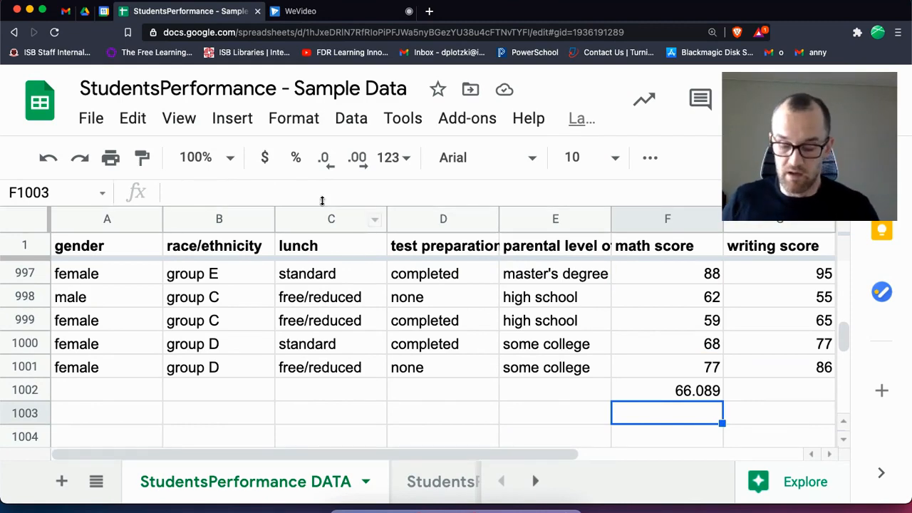
Calculate the median math score in cell F1003 with the MEDIAN function over the range F2:F1001
click(323, 197)
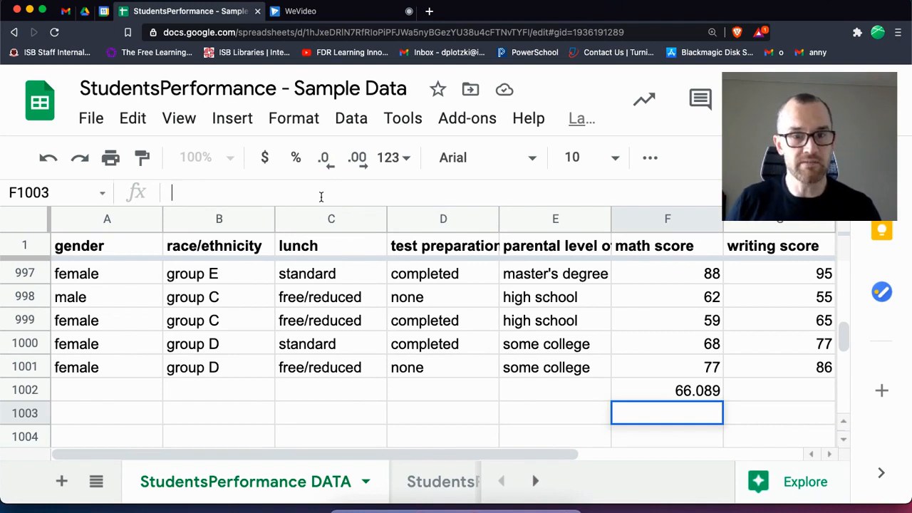
text(=)
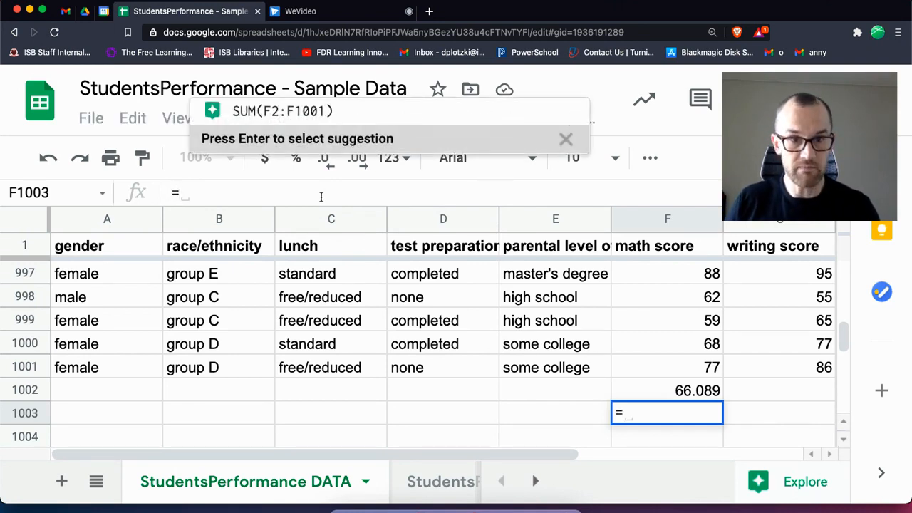
text(Medi)
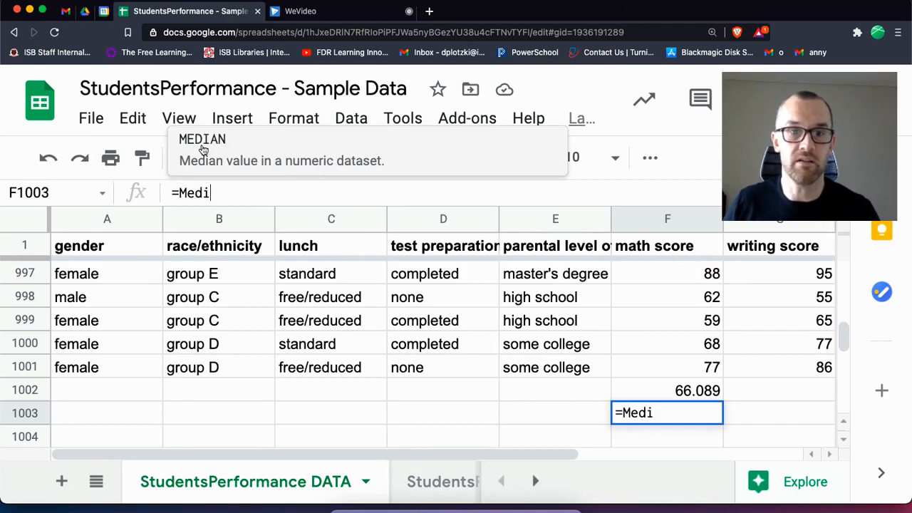
click(203, 150)
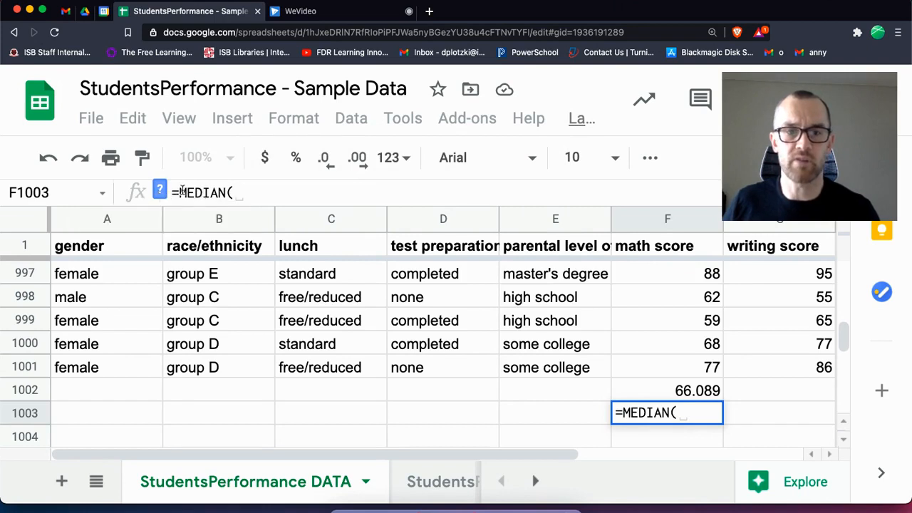
click(160, 193)
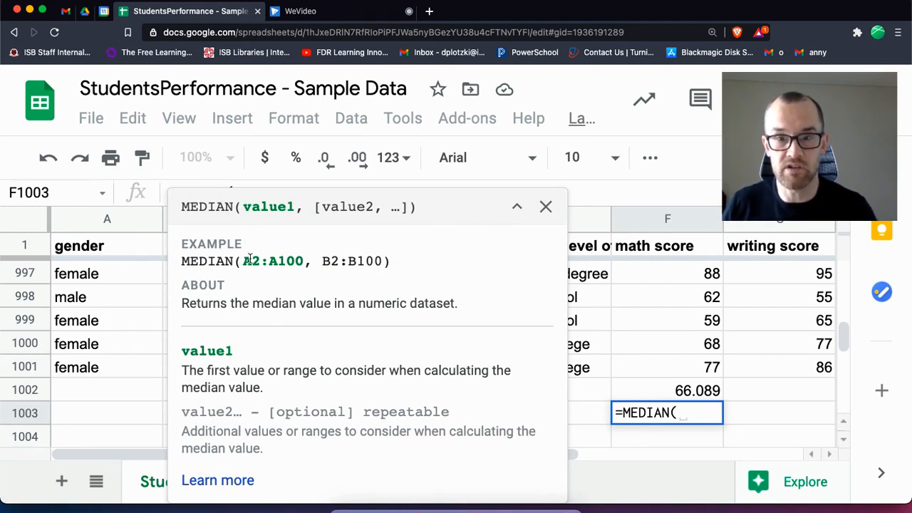
click(546, 206)
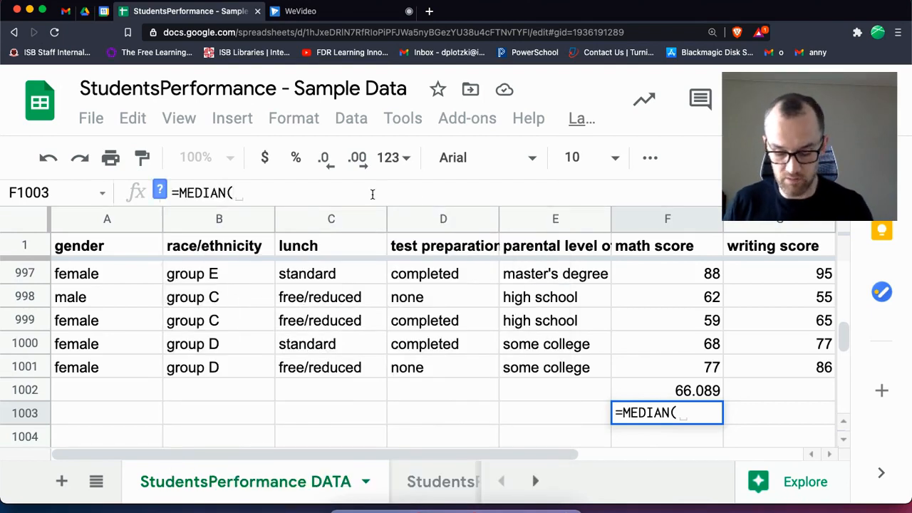
text(F2:)
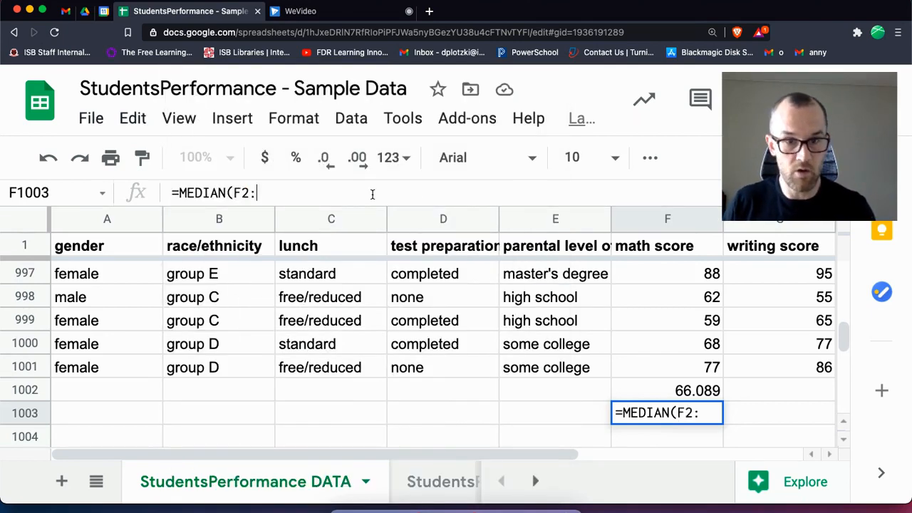
text(f100)
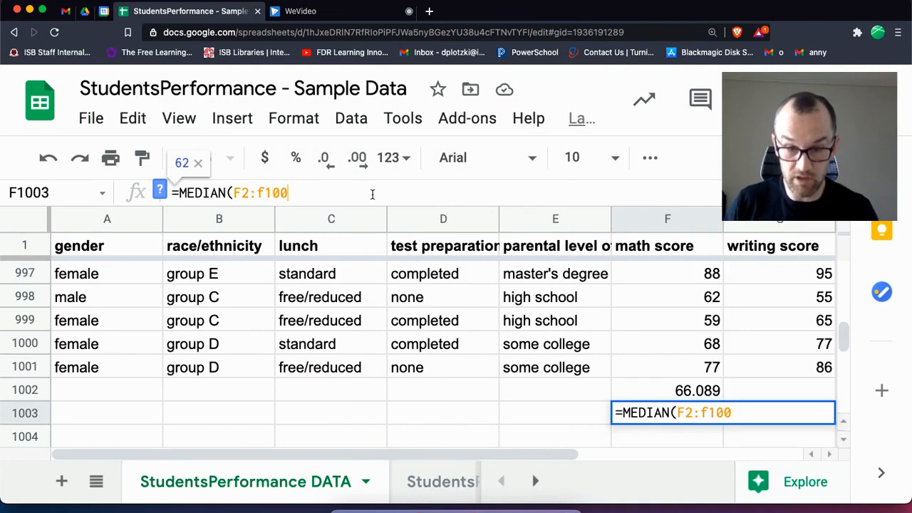
text(1))
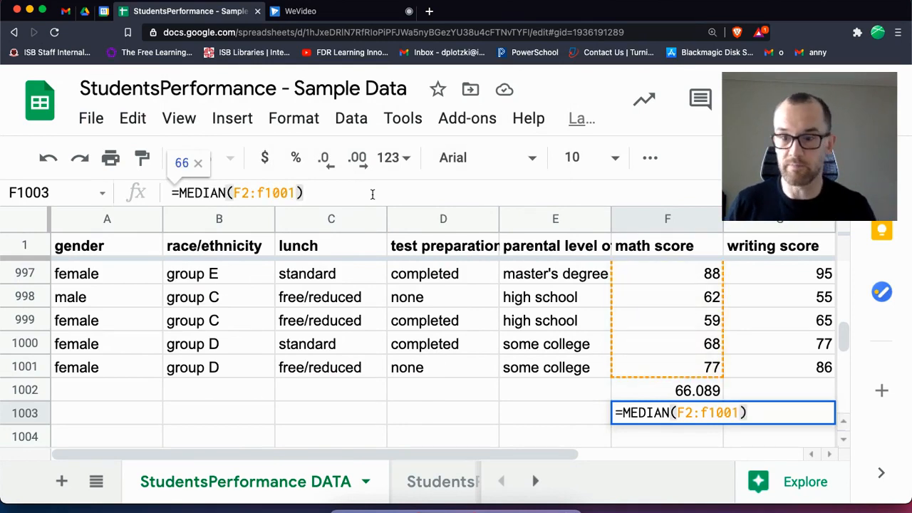
key(Return)
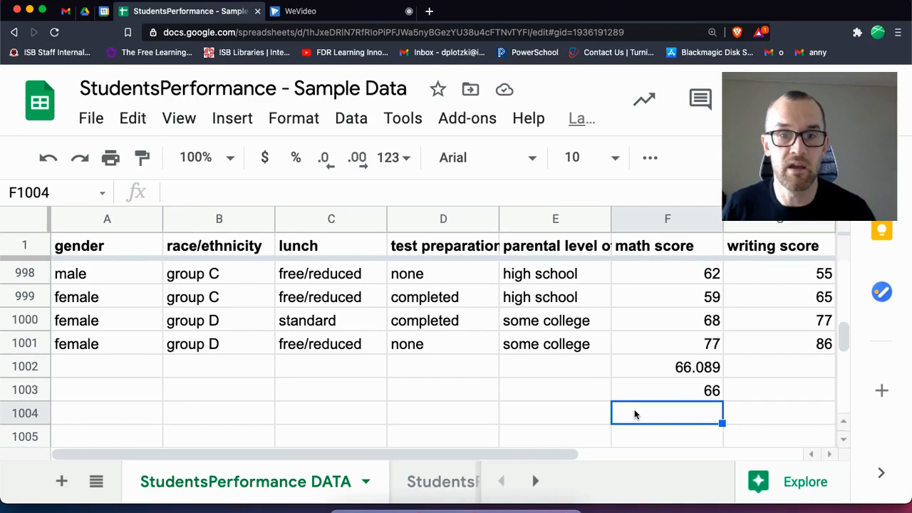
Calculate the mode of the math scores in cell F1004 with the formula =MODE(F2:F1001)
click(398, 192)
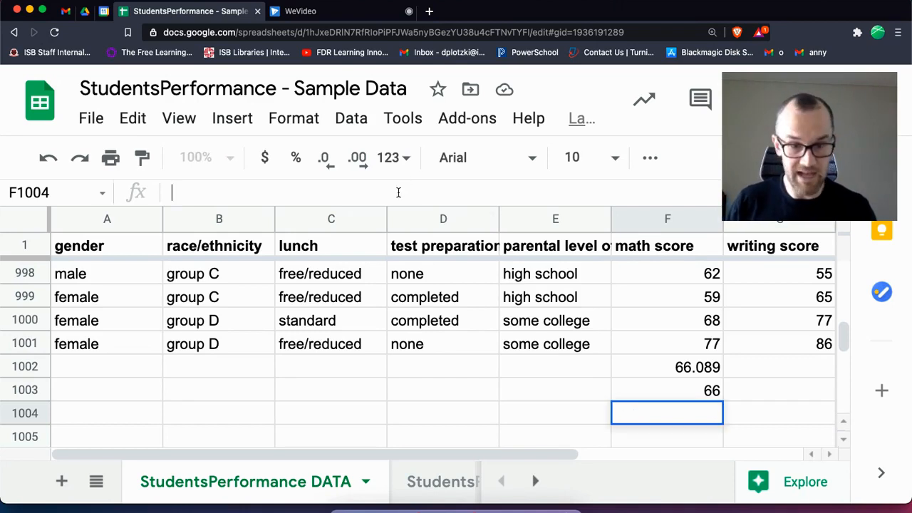
text(=Mode)
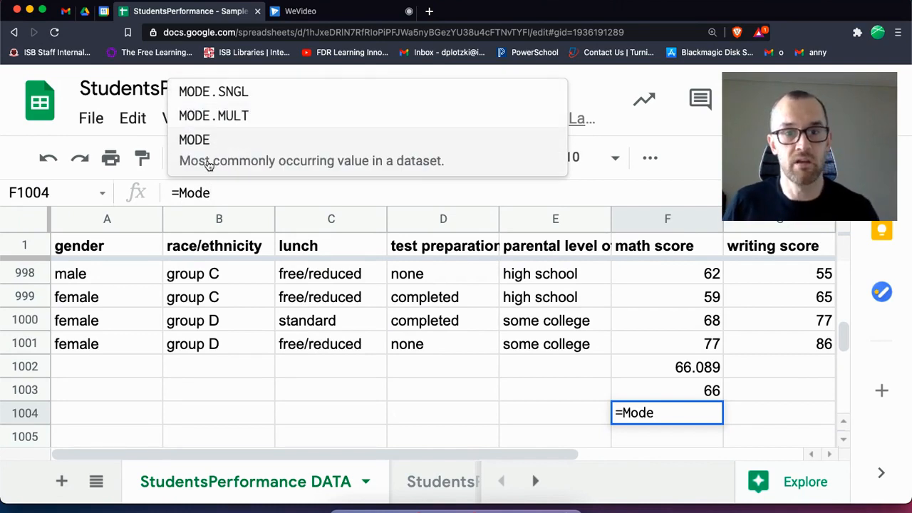
click(208, 164)
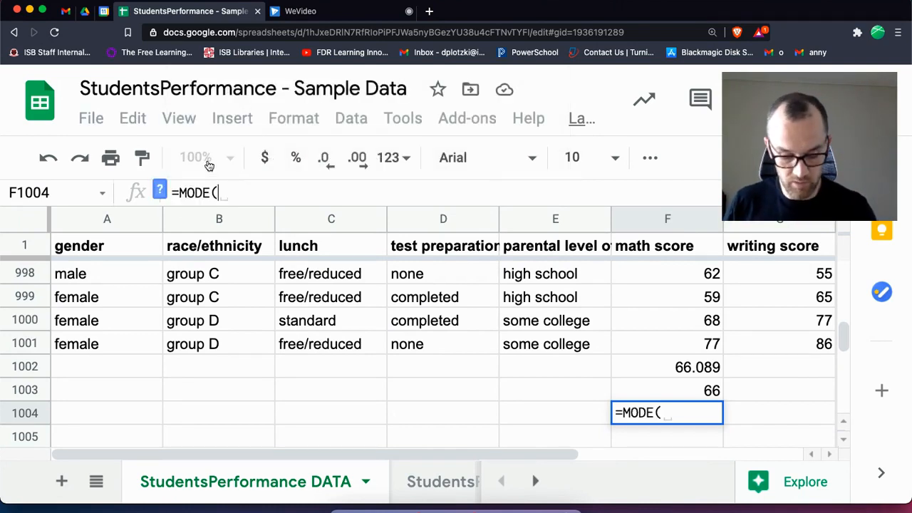
text(F2:F)
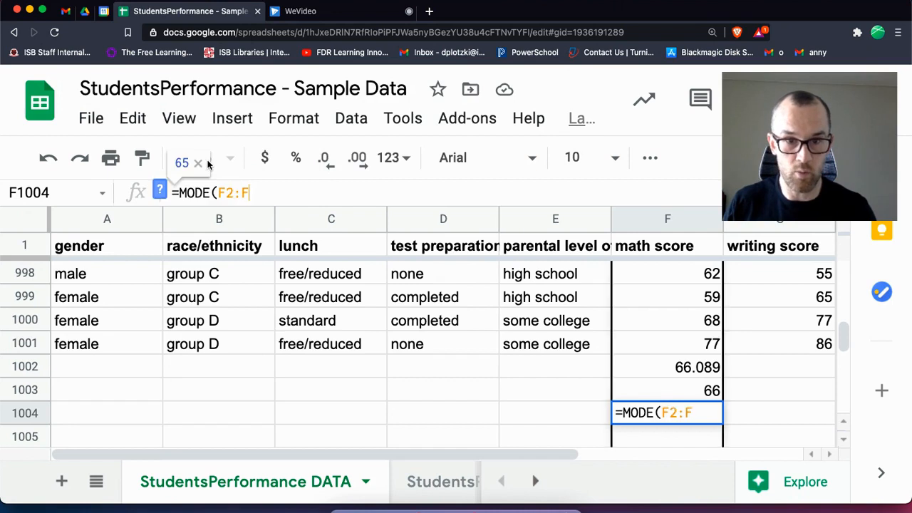
text(1001))
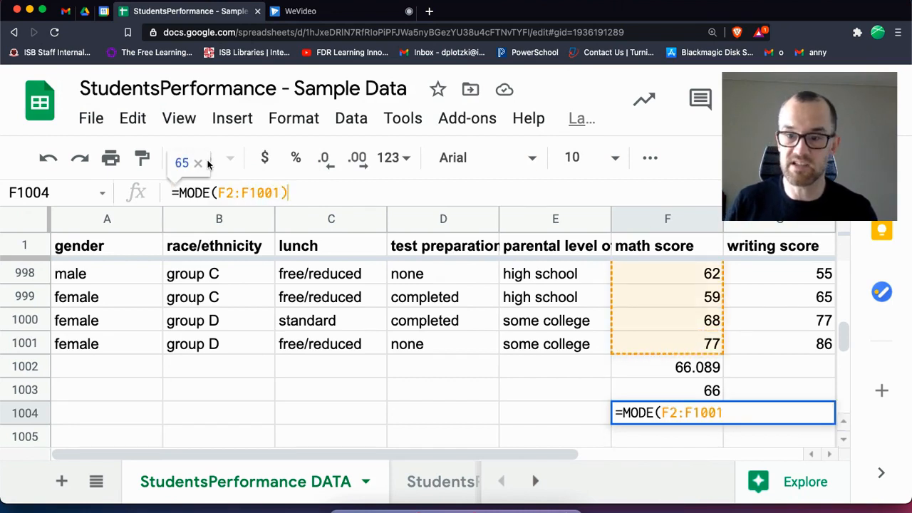
key(Return)
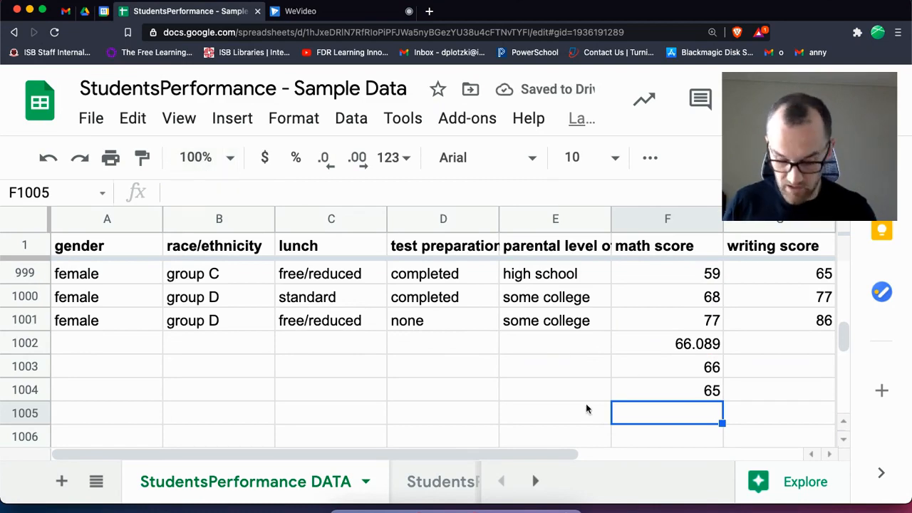
key(super+minus)
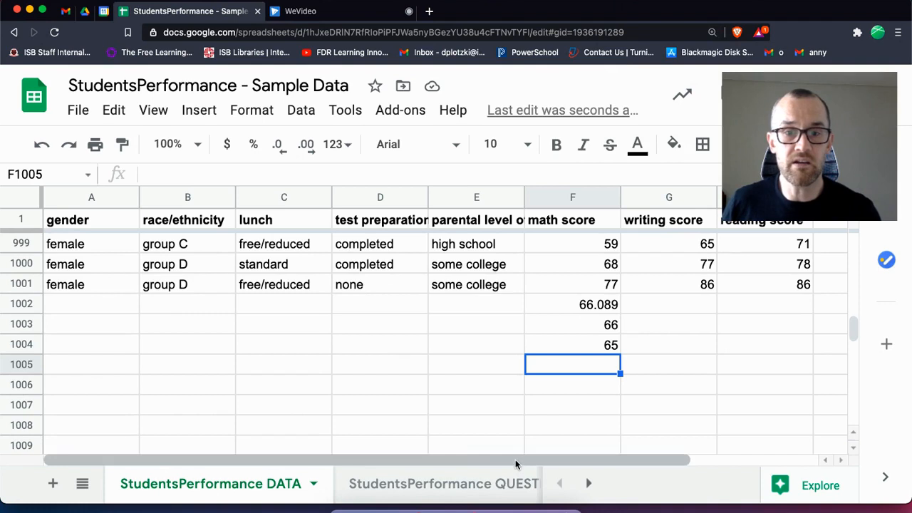
Copy the math average formula in F1002 across to the writing and reading score columns, G1002 and H1002
drag(515, 459, 594, 463)
click(391, 306)
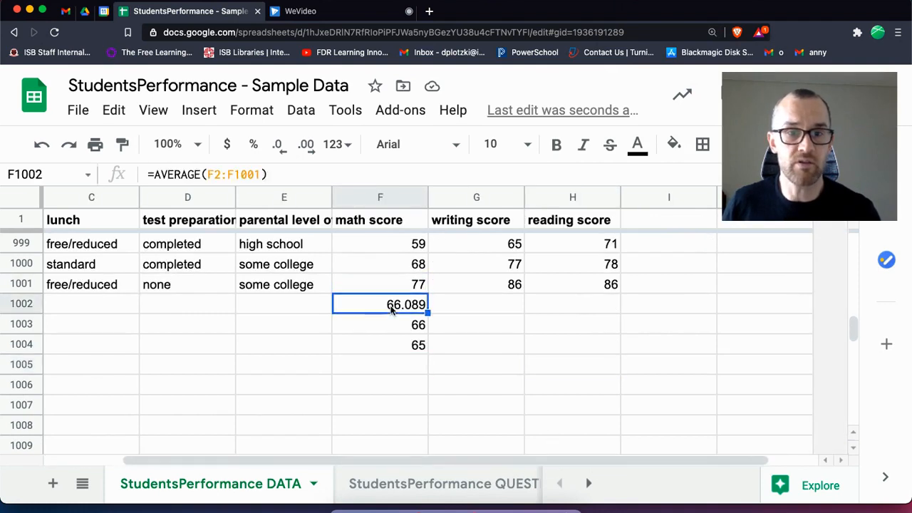
click(391, 322)
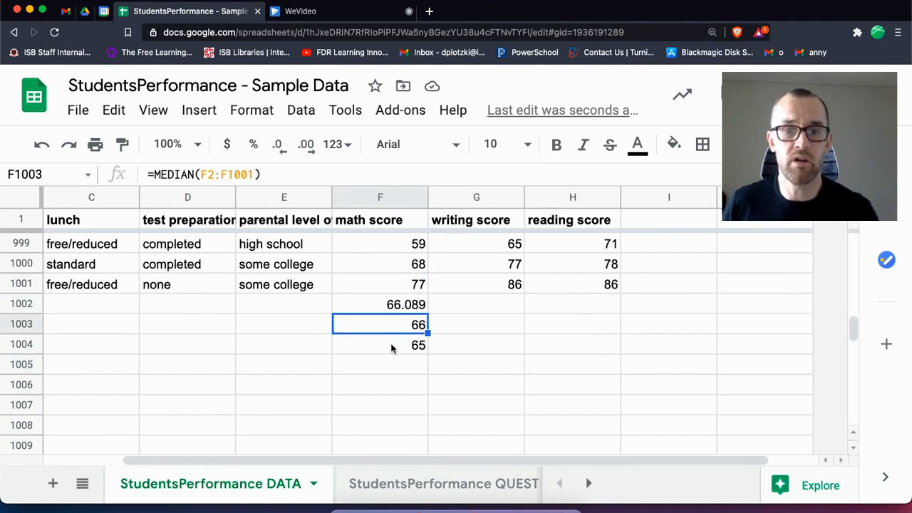
click(393, 347)
click(408, 307)
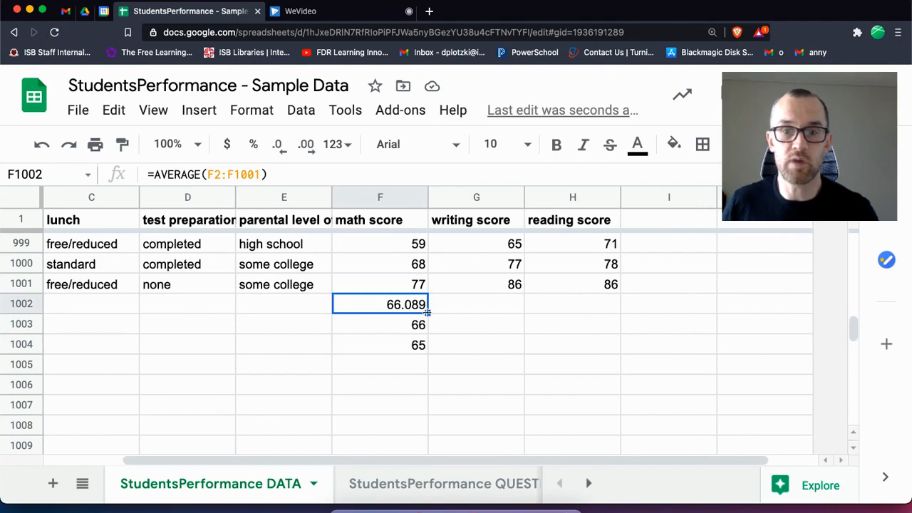
mouse_move(428, 311)
mouse_down()
mouse_move(560, 311)
mouse_move(430, 311)
mouse_up()
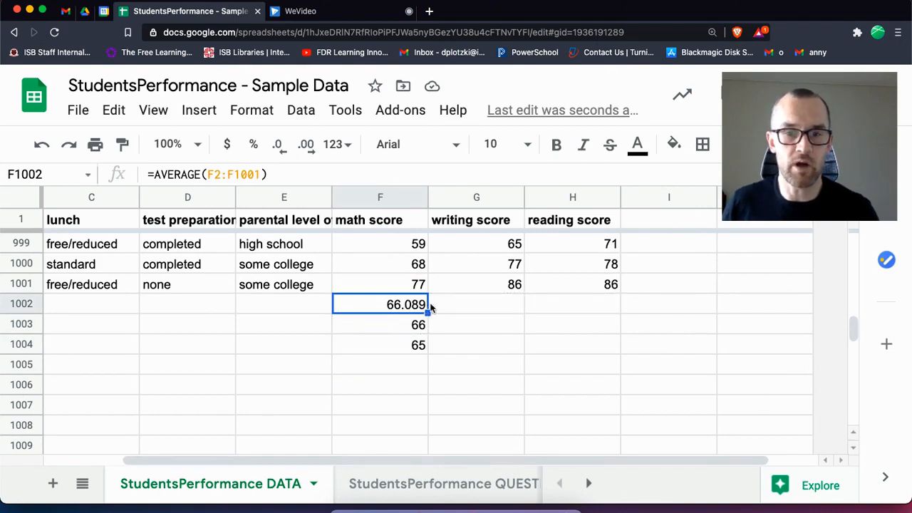
drag(427, 313, 572, 319)
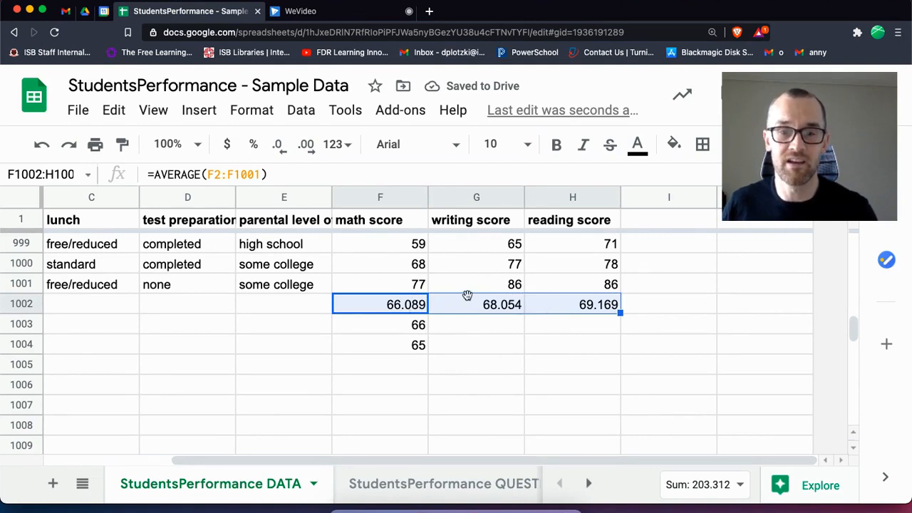
Copy the median formula in F1003 and the mode formula in F1004 across to columns G and H
click(420, 327)
drag(434, 332, 587, 332)
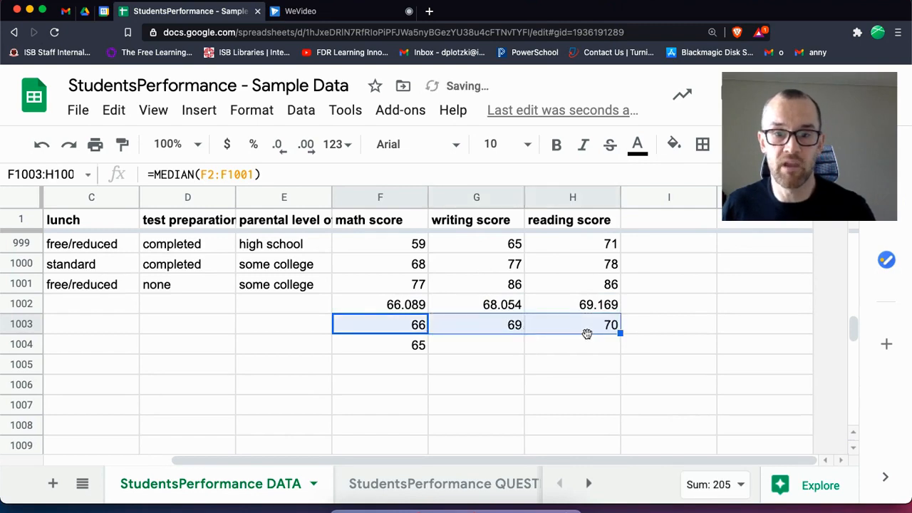
click(416, 345)
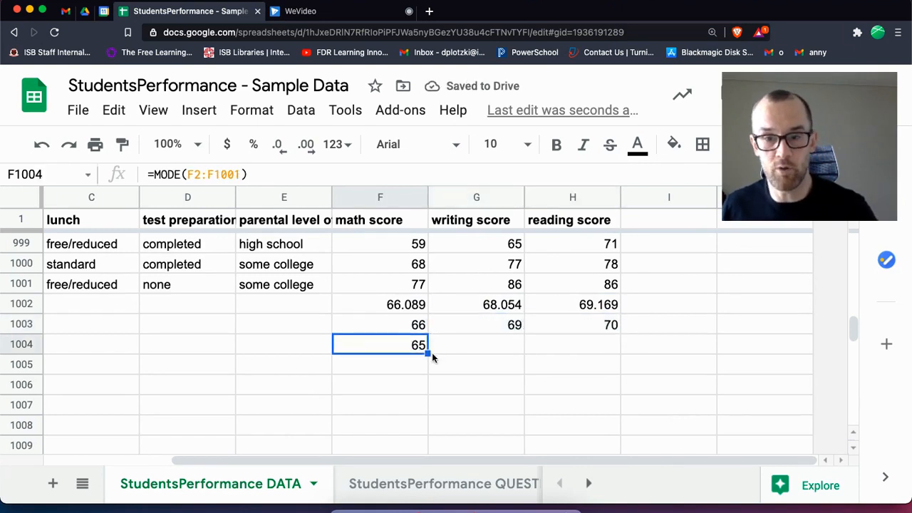
drag(428, 354, 575, 357)
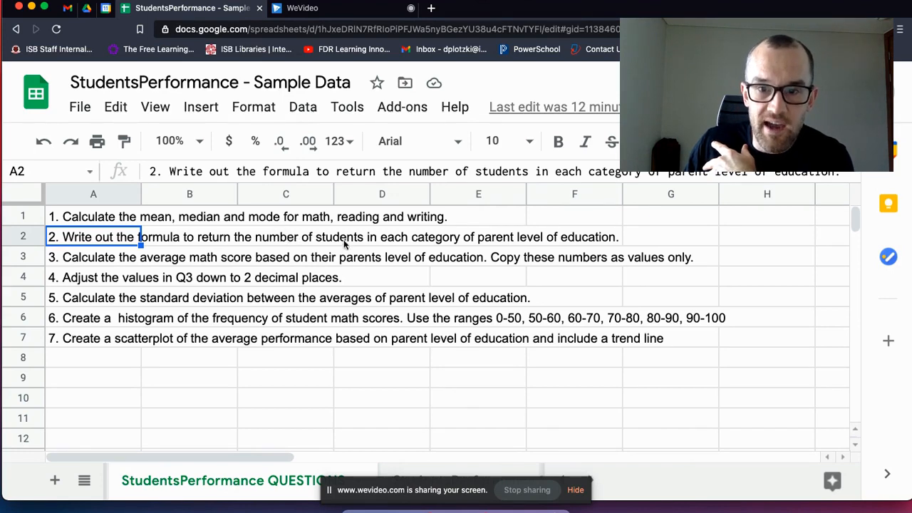
Open the StudentsPerformance DATA sheet and select E2, the first entry of the parental level of education column
click(576, 490)
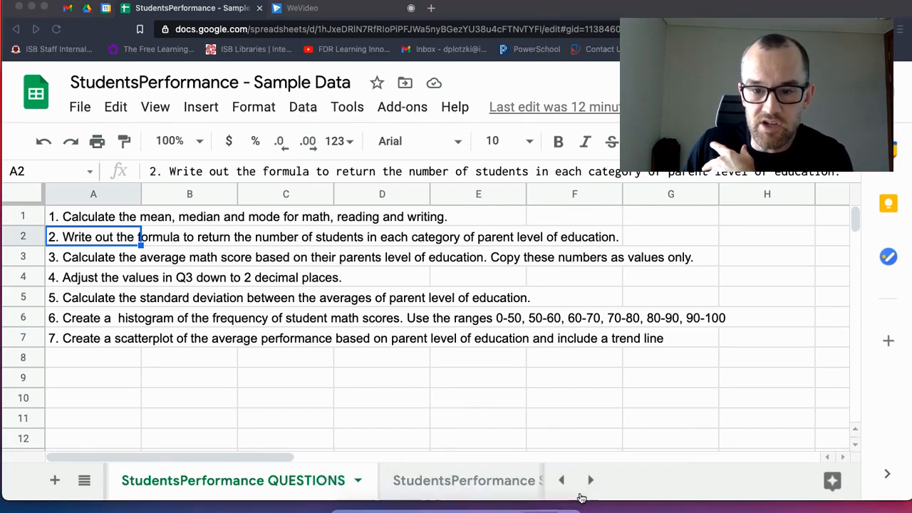
click(563, 481)
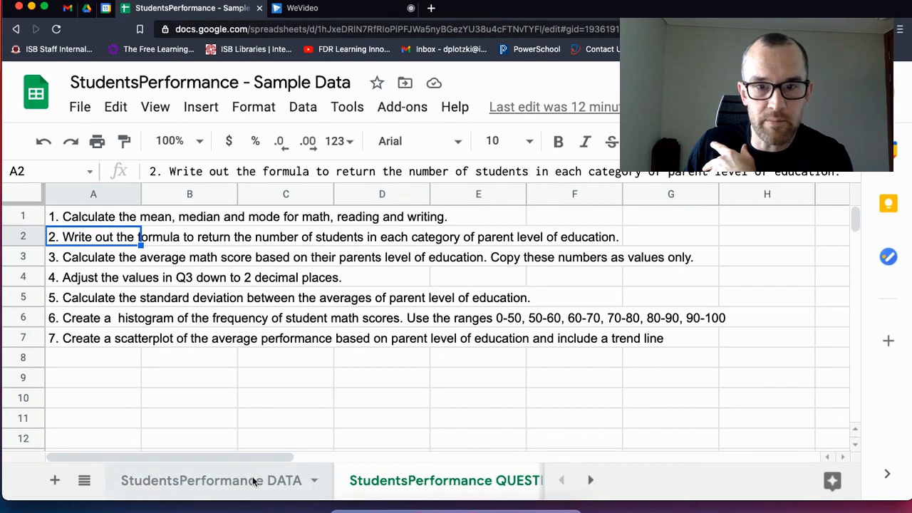
click(255, 482)
drag(855, 327, 852, 239)
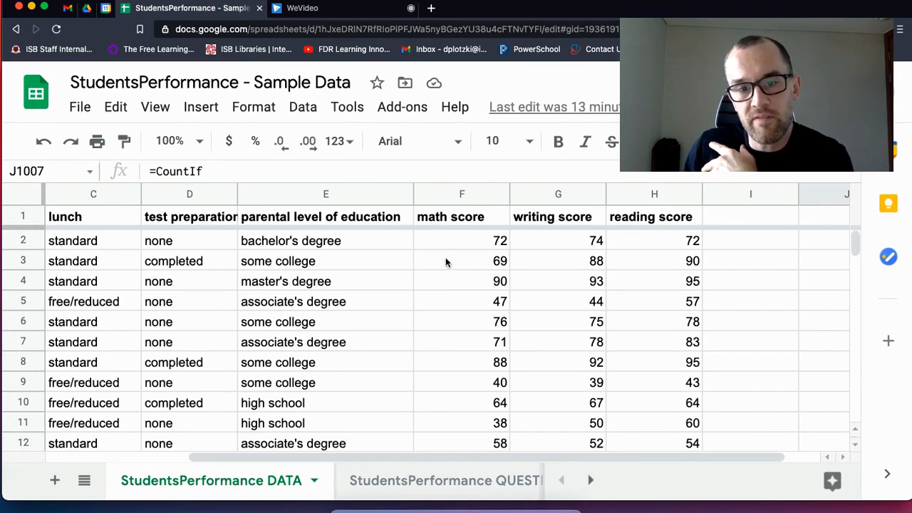
click(388, 246)
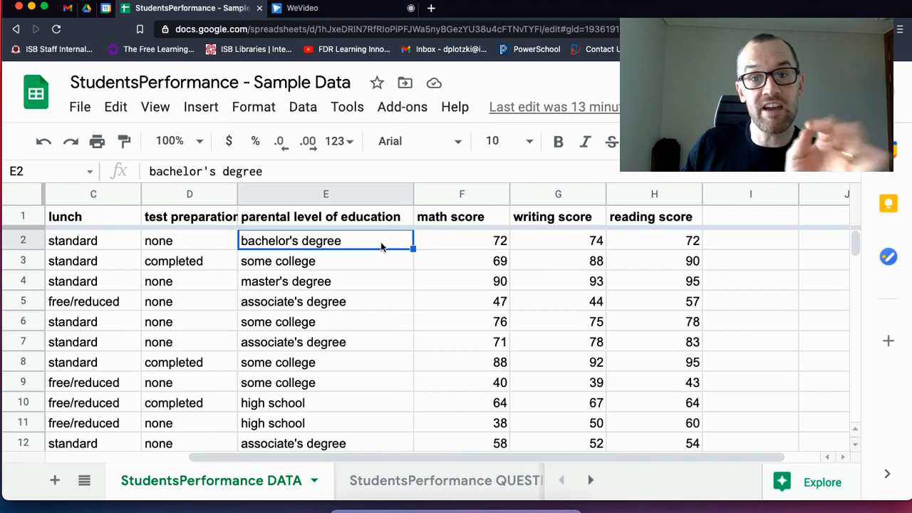
Extend the CountIf formula in J1007, beside the Some High School label, with the range E2:E1001 and a comma
drag(859, 248, 854, 330)
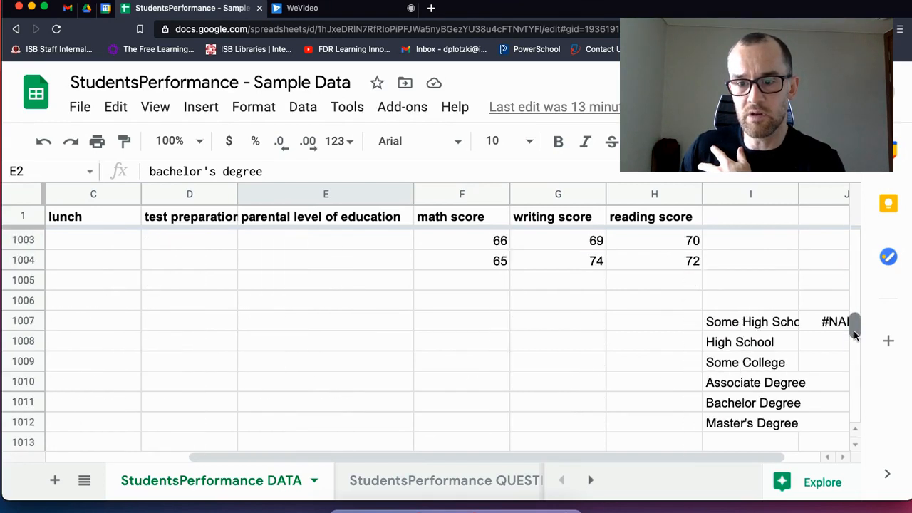
drag(690, 455, 721, 460)
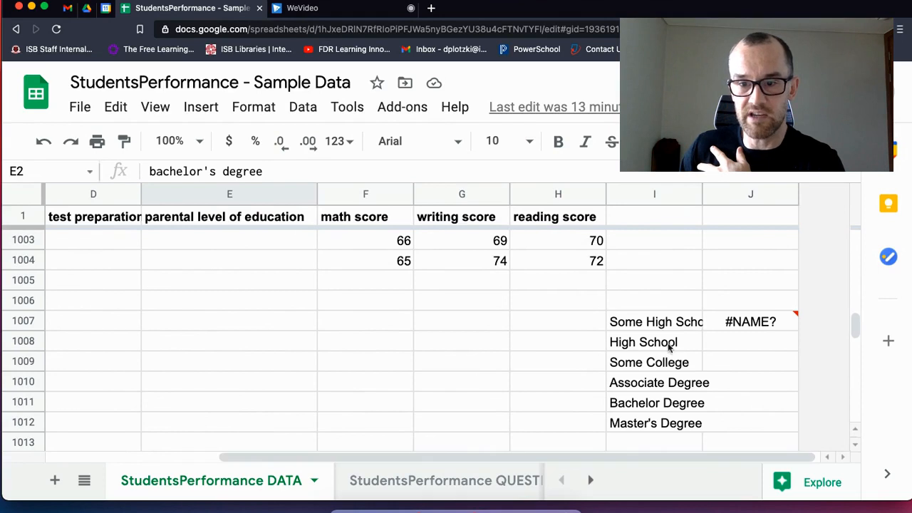
drag(663, 330, 668, 439)
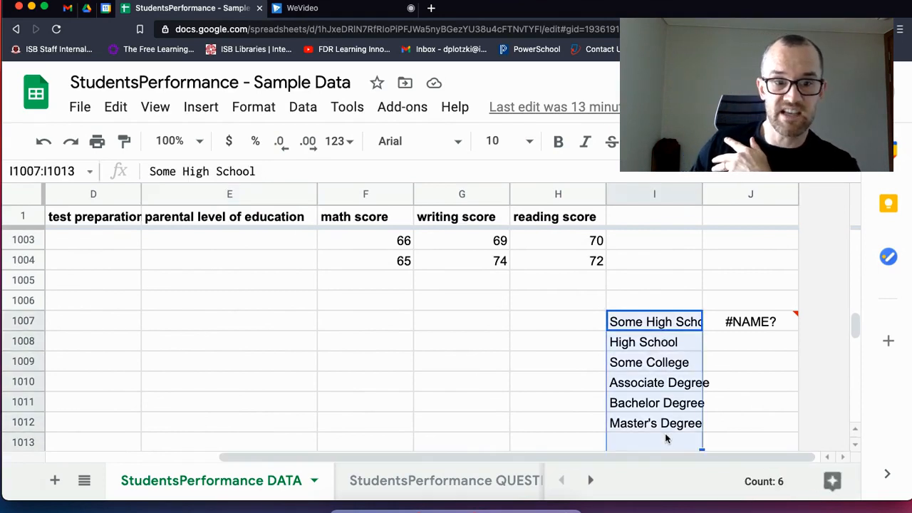
click(734, 322)
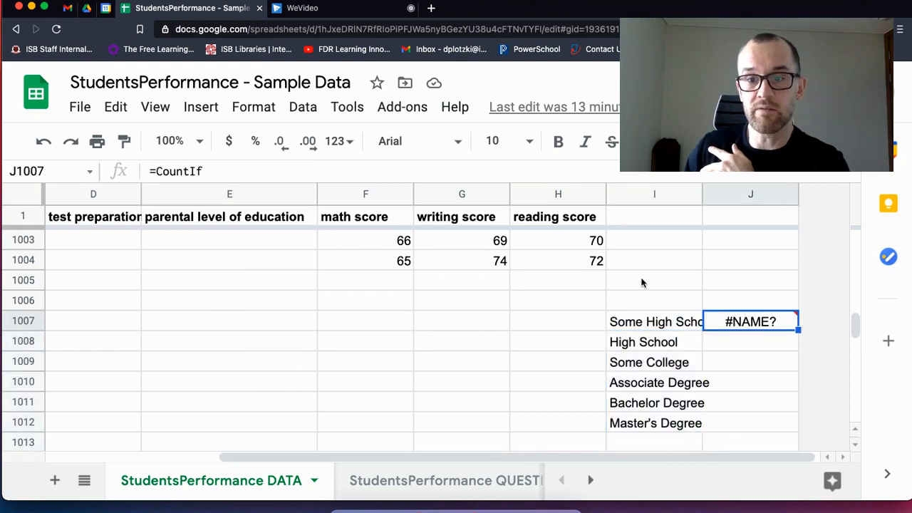
click(427, 170)
double_click(416, 172)
click(416, 172)
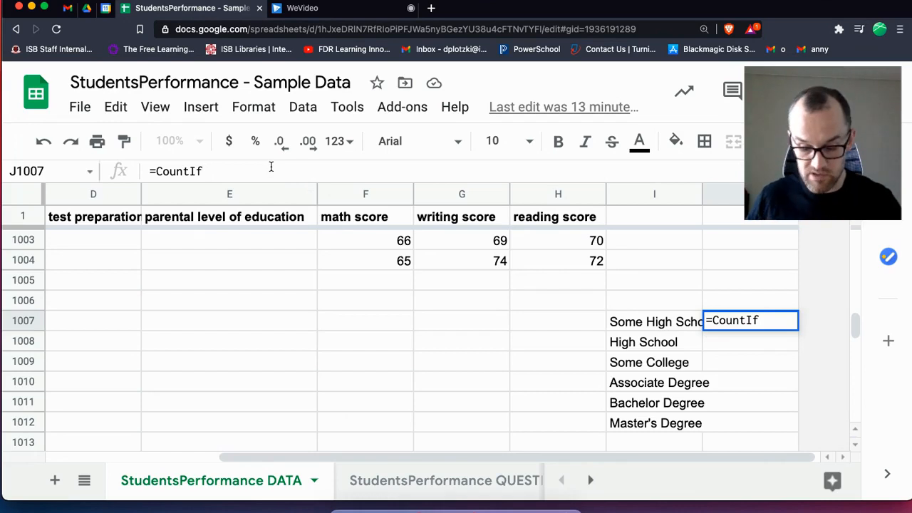
text(()
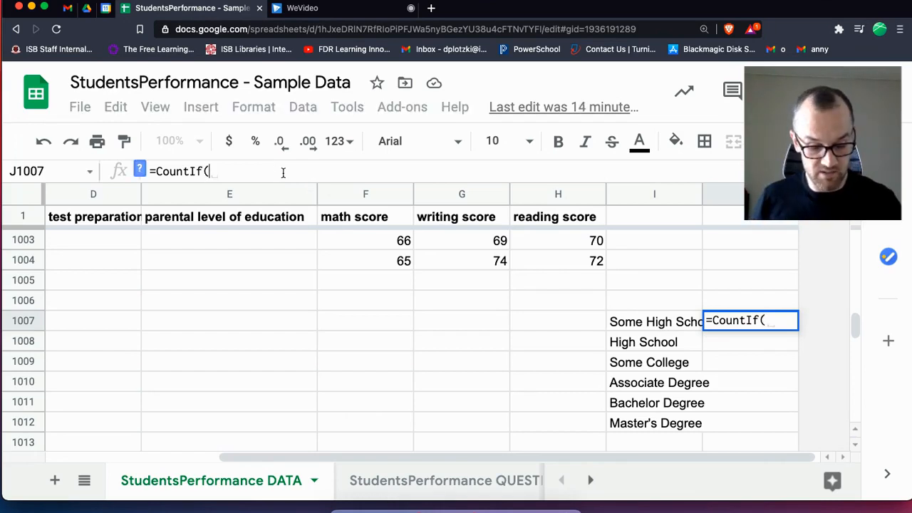
text(E2:)
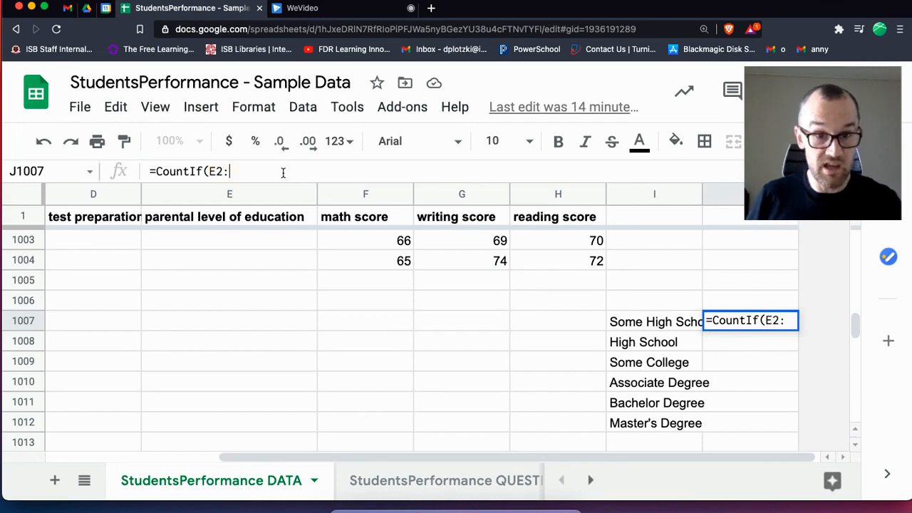
text(E1001)
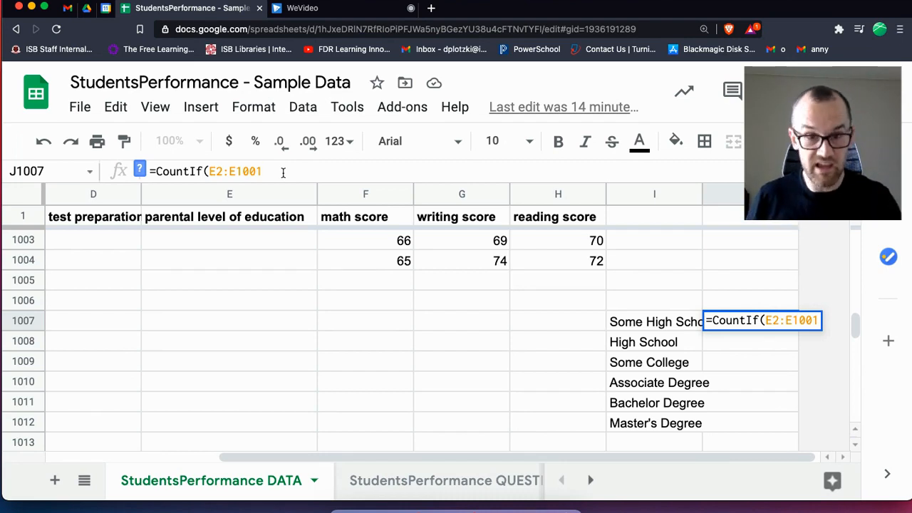
text(, )
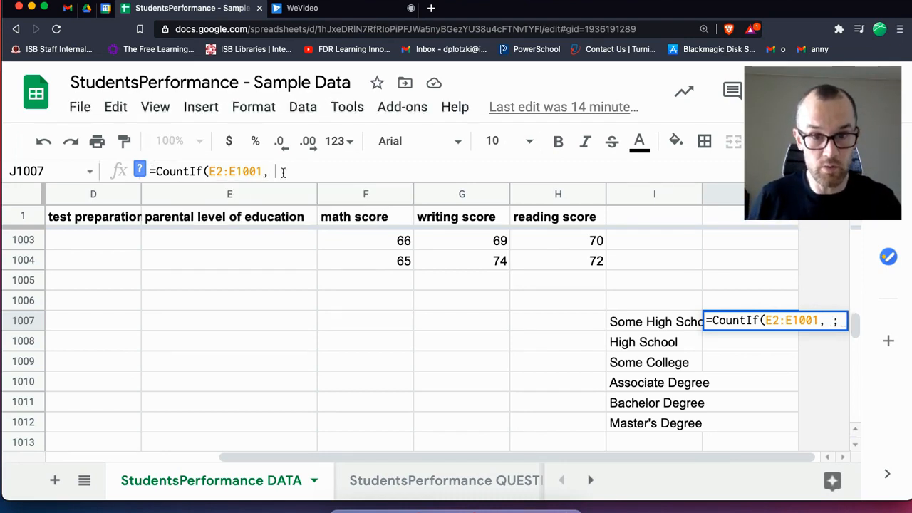
Add the criterion 'some high school' in single quotes and a closing parenthesis to the CountIf formula in J1007
text('SS)
key(BackSpace)
key(BackSpace)
text(SOME)
key(BackSpace)
key(BackSpace)
key(BackSpace)
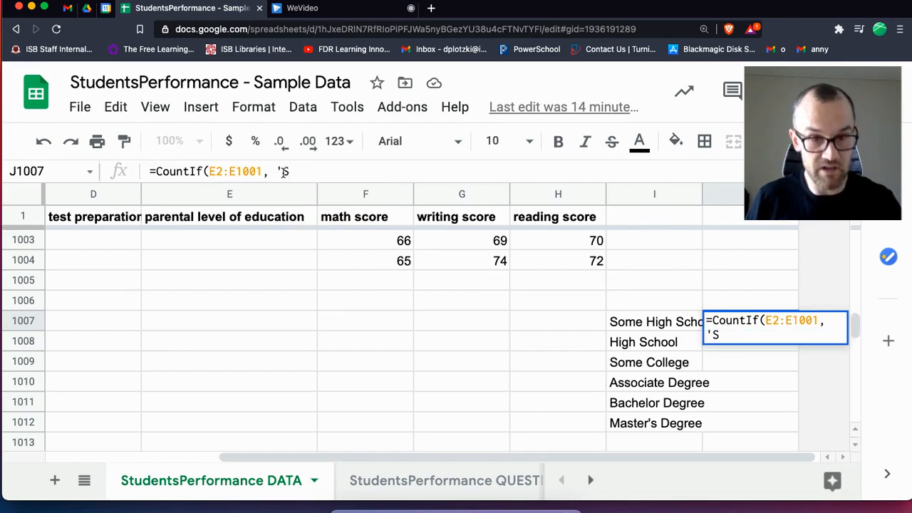
key(BackSpace)
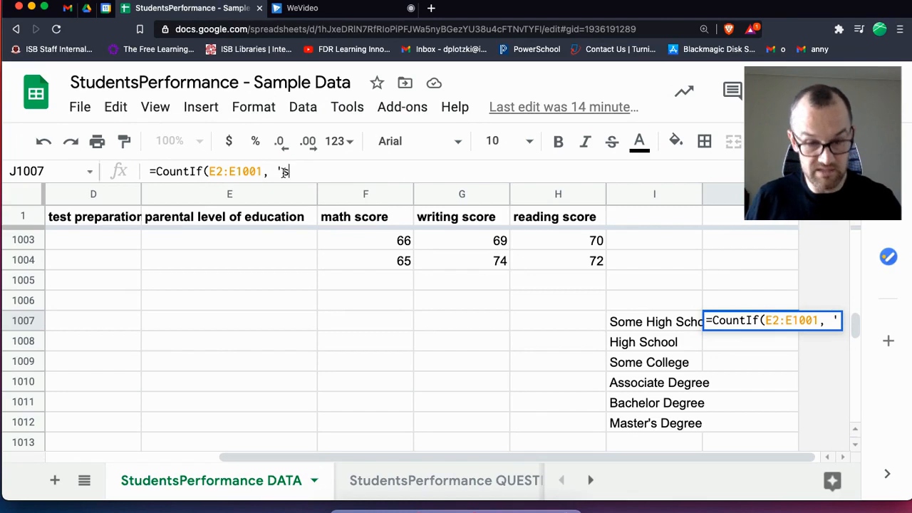
text(some high school'))
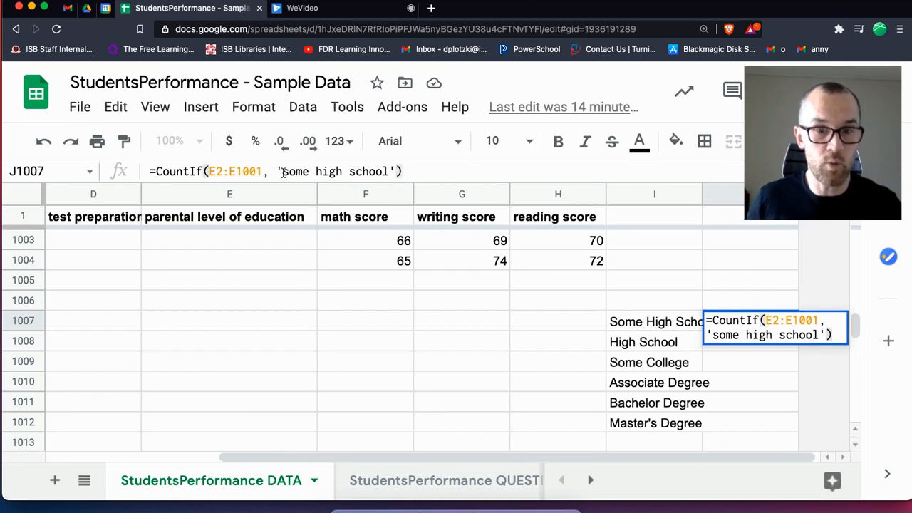
Replace the single quotes around the criterion with double quotes and enter =CountIf(E2:E1001, "some high school") in J1007
click(283, 172)
key(BackSpace)
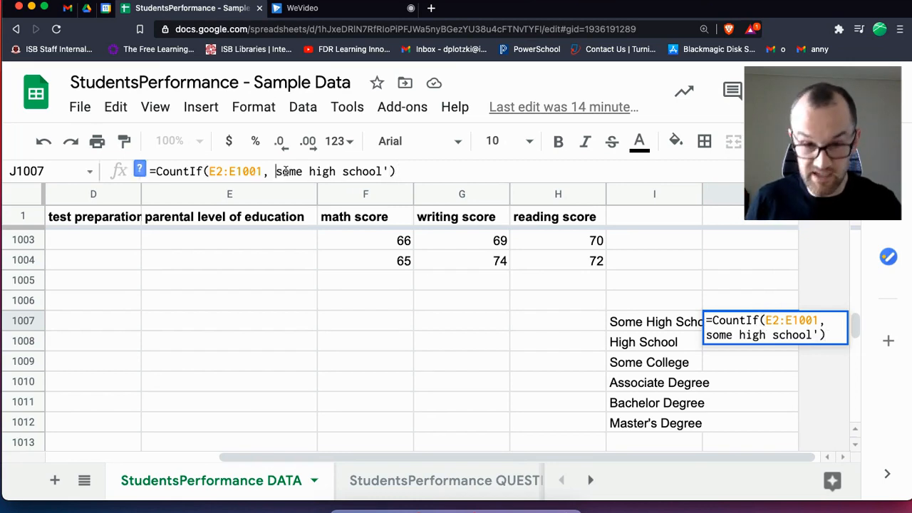
text(")
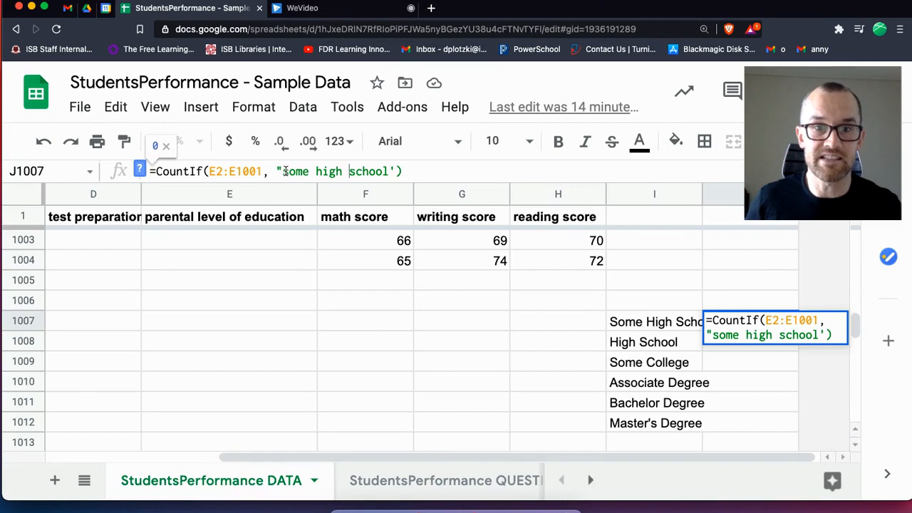
key(BackSpace)
text(")
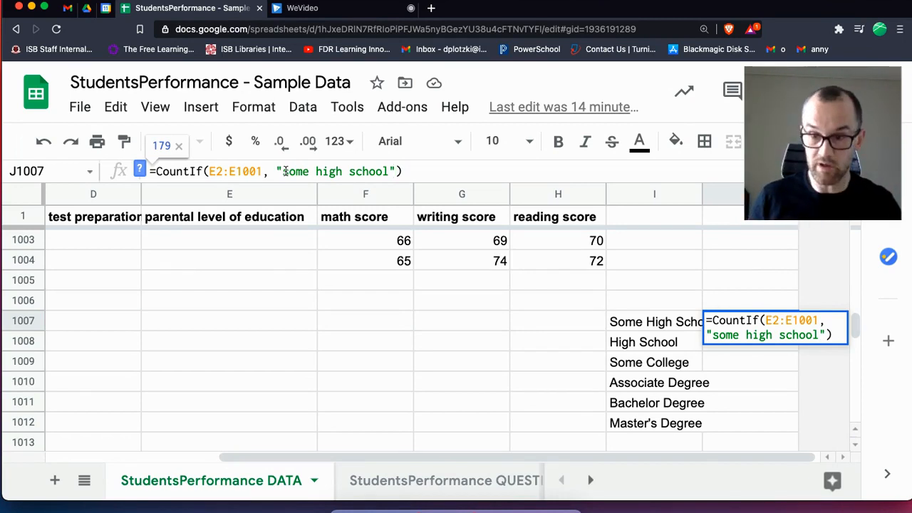
key(Return)
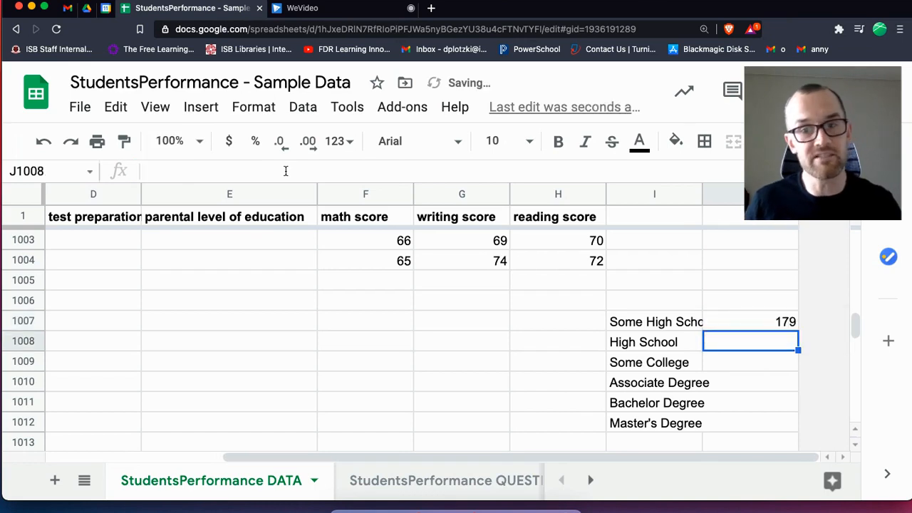
Copy the count formula from J1007 down to J1008 and change the criterion in J1007 to "high school"
click(789, 323)
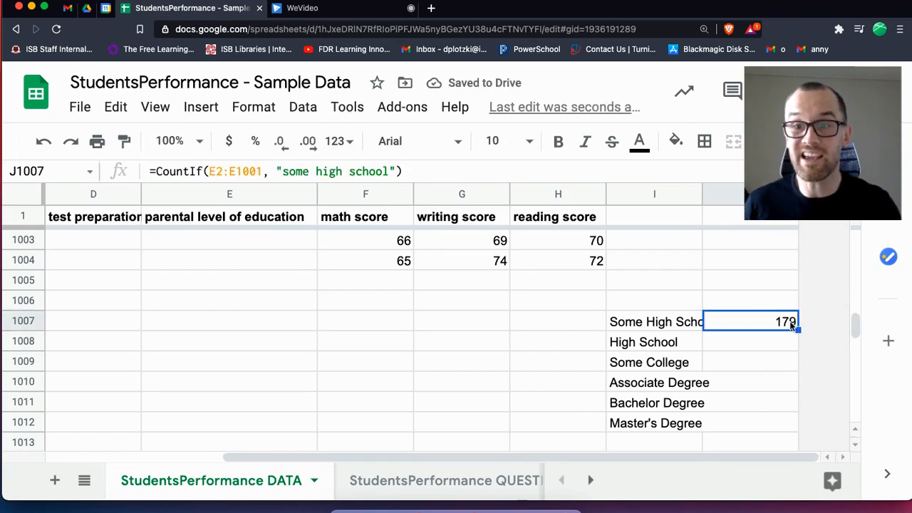
drag(799, 329, 796, 345)
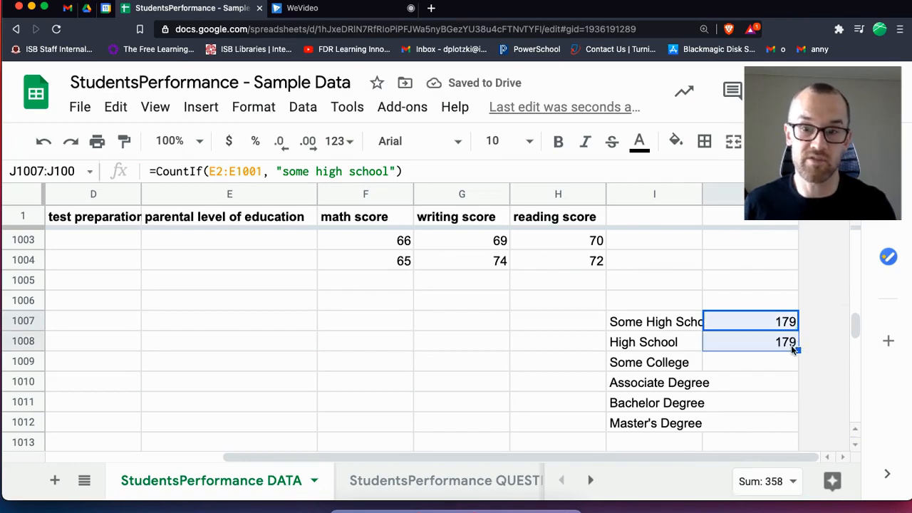
click(318, 171)
key(BackSpace)
key(BackSpace)
key(BackSpace)
key(BackSpace)
key(BackSpace)
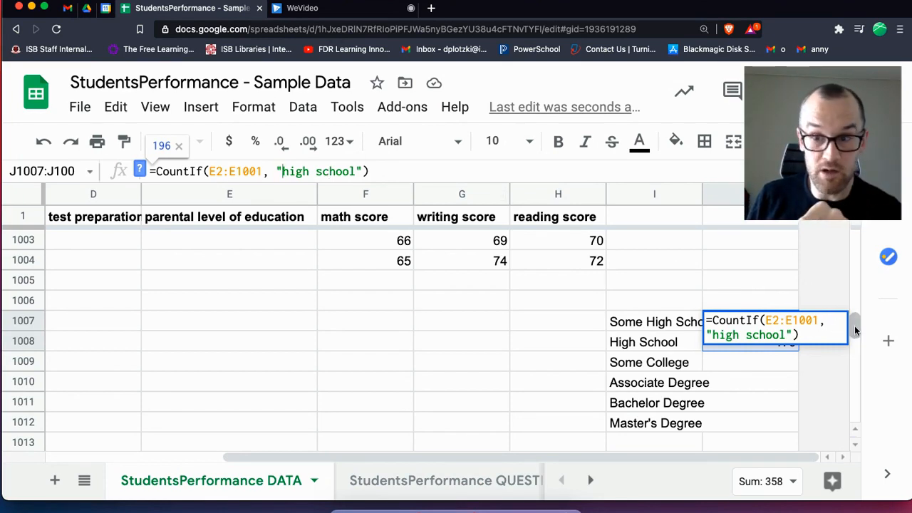
drag(854, 325, 853, 324)
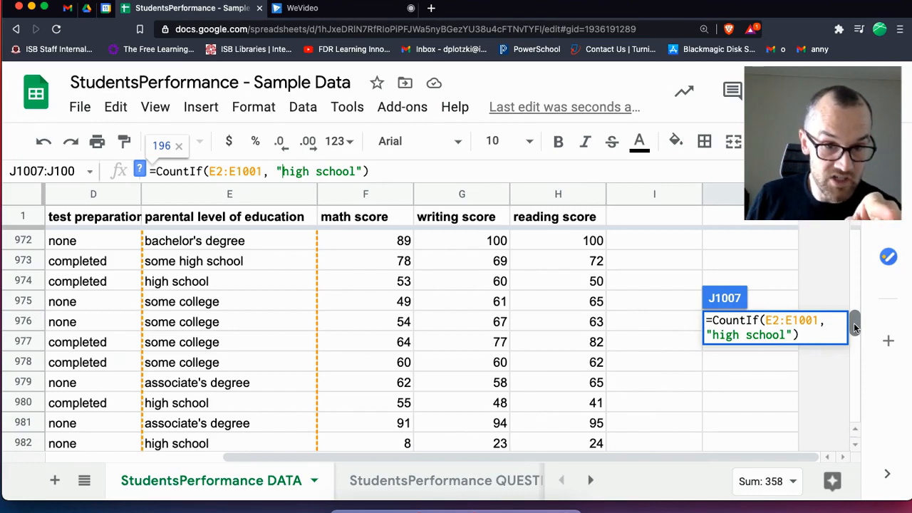
drag(854, 323, 854, 326)
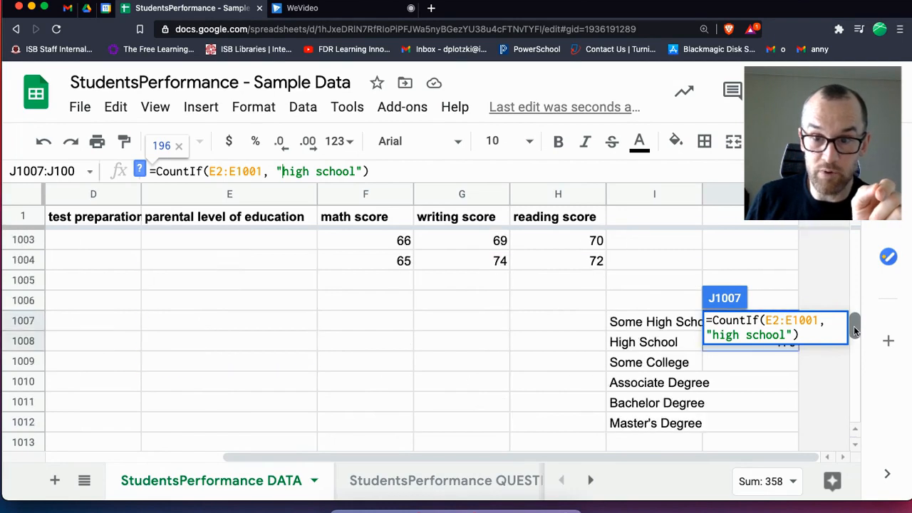
click(785, 375)
click(786, 345)
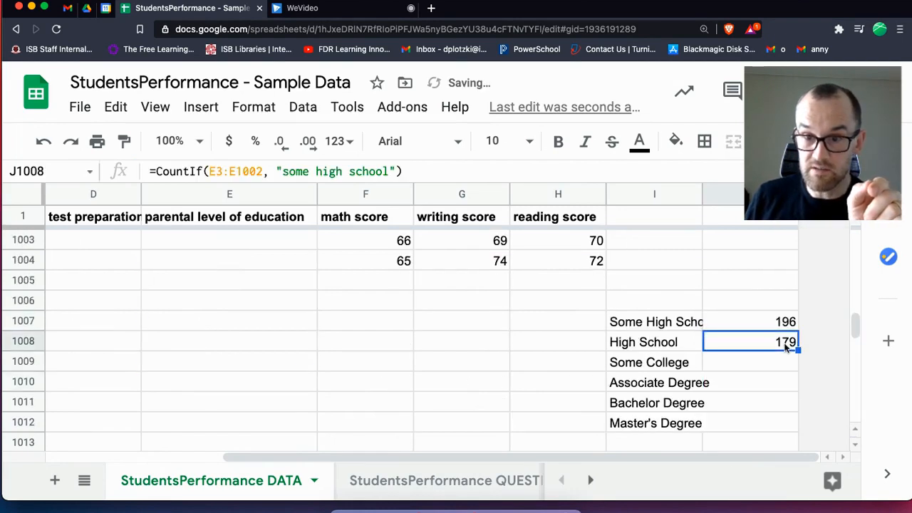
click(787, 326)
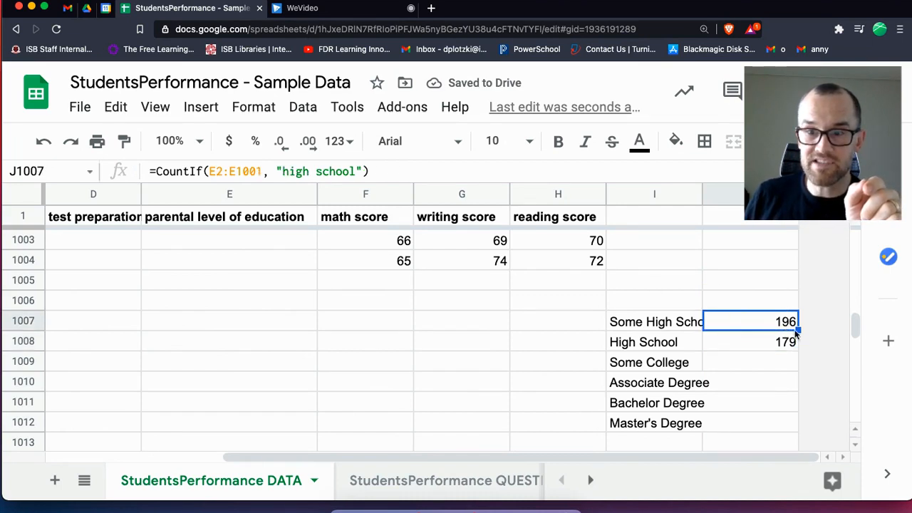
Check the count formula in J1008, then undo the last criterion change in J1007
click(795, 342)
click(377, 171)
key(ctrl+a)
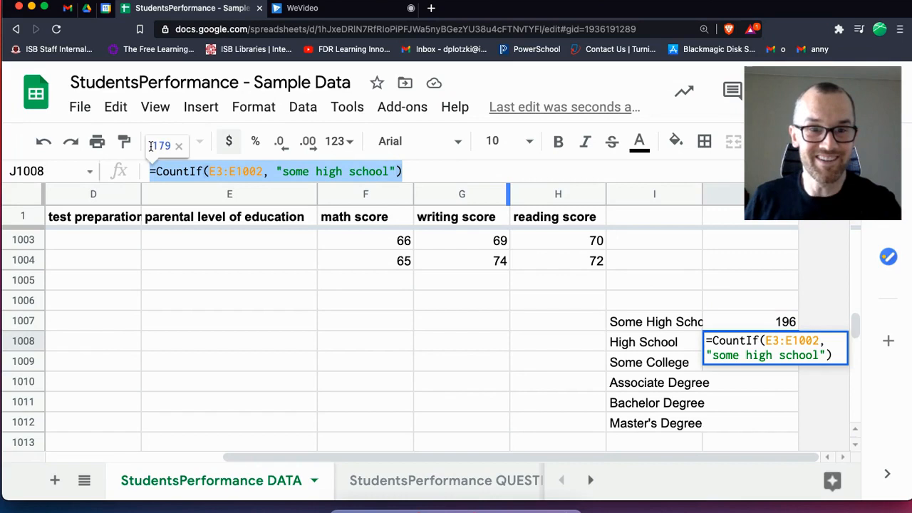
click(761, 403)
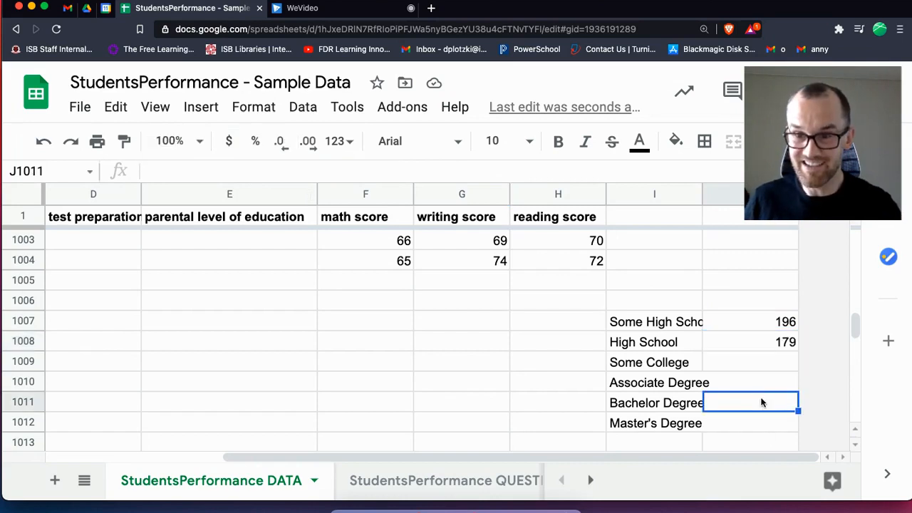
key(super+z)
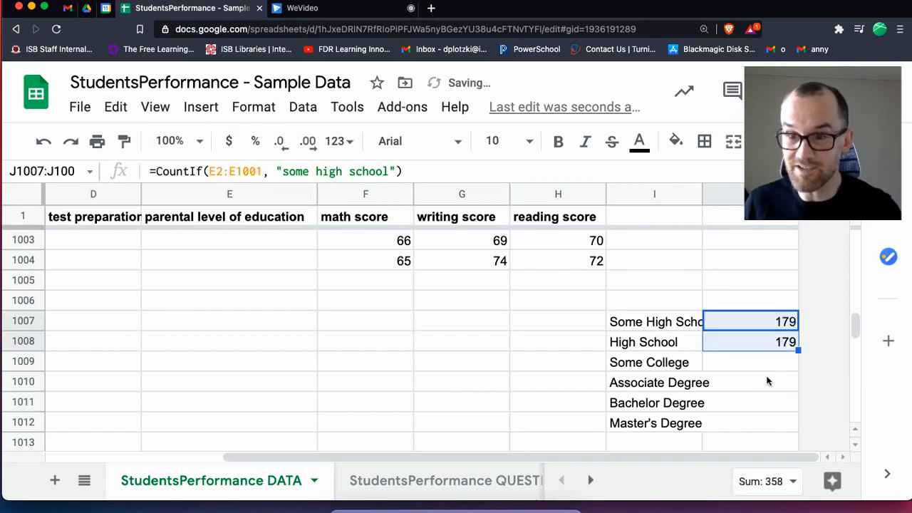
Change the criterion of the CountIf formula in J1008, beside the High School label, to "high school"
click(780, 329)
click(781, 346)
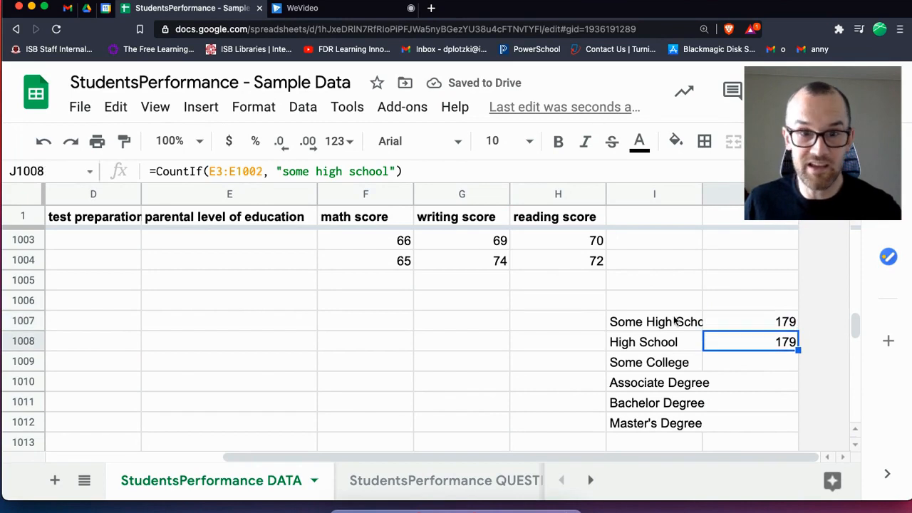
click(317, 172)
key(BackSpace)
key(BackSpace)
key(BackSpace)
key(BackSpace)
key(BackSpace)
key(Return)
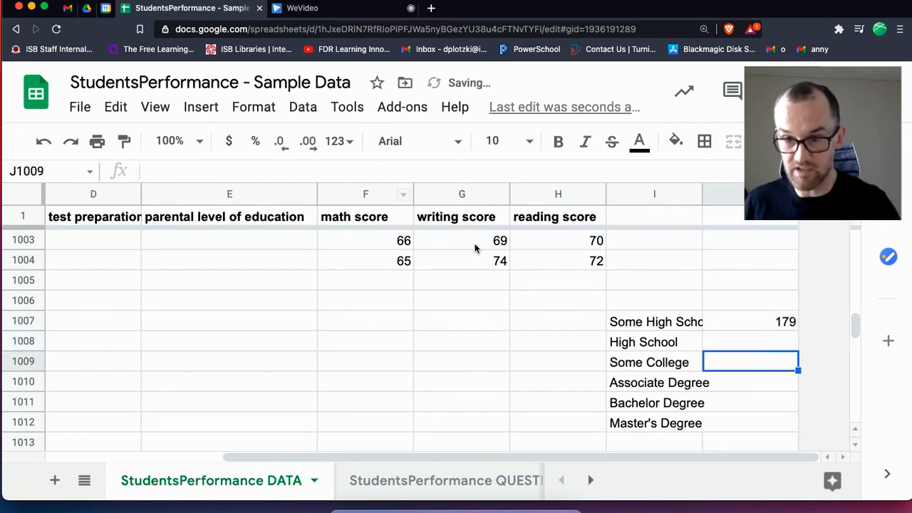
Copy the CountIf formula from J1008 down to J1009, beside the Some College label
click(764, 343)
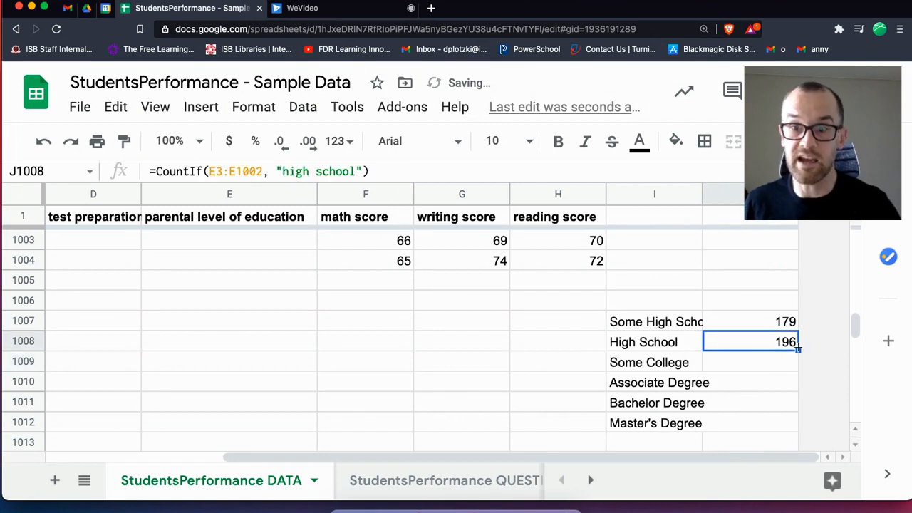
drag(797, 350, 797, 368)
click(795, 365)
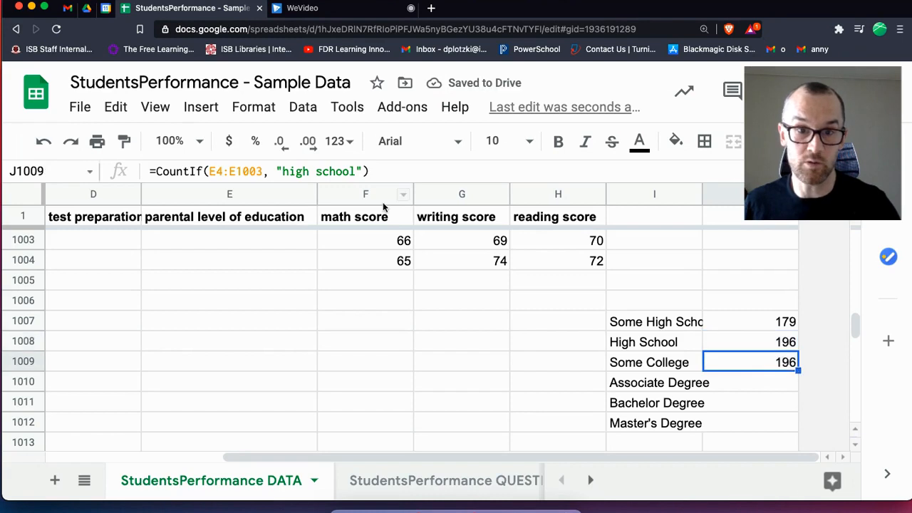
Change the criterion of the CountIf formula in J1009 to "some college"
click(352, 172)
key(BackSpace)
key(BackSpace)
key(BackSpace)
key(BackSpace)
key(BackSpace)
key(BackSpace)
key(BackSpace)
key(BackSpace)
key(BackSpace)
key(BackSpace)
key(BackSpace)
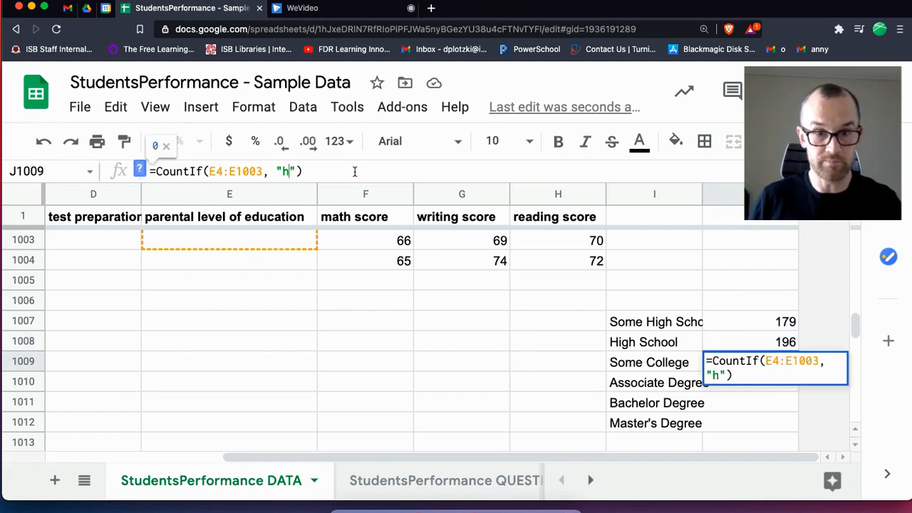
text(some college)
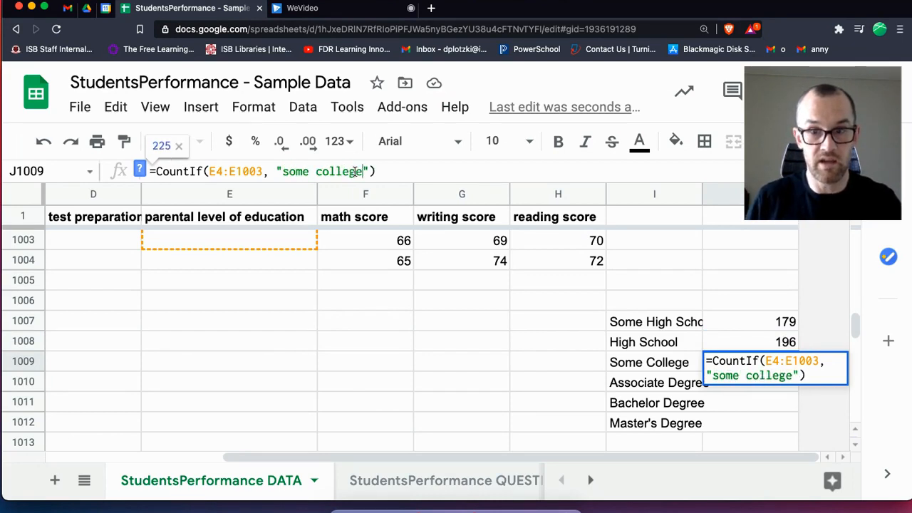
key(Return)
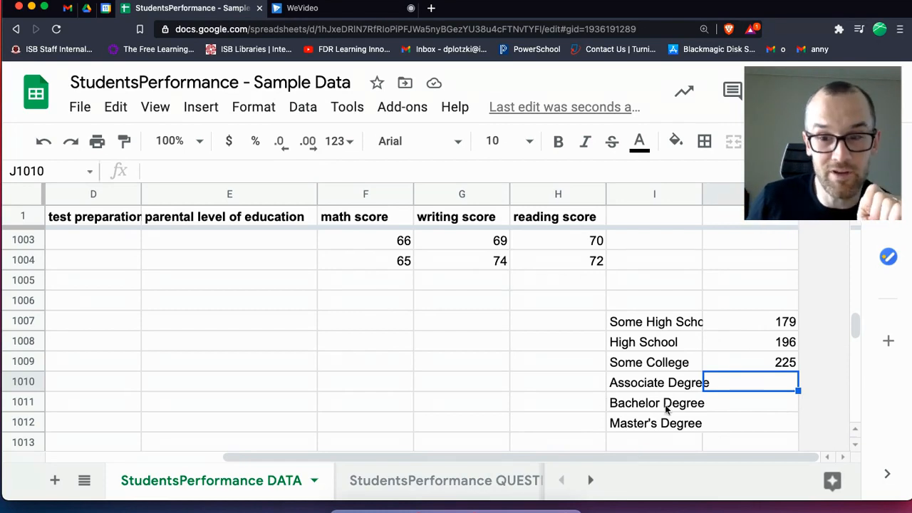
click(667, 380)
click(664, 369)
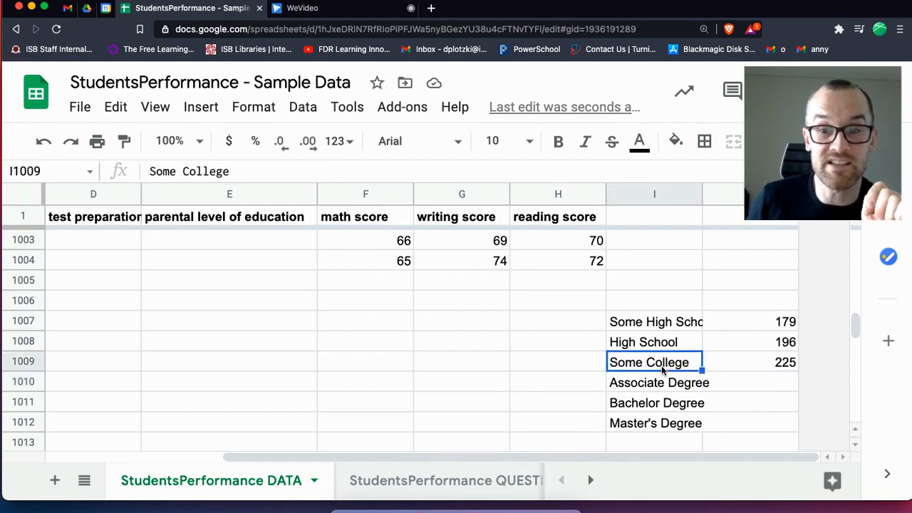
click(741, 365)
drag(377, 171, 148, 150)
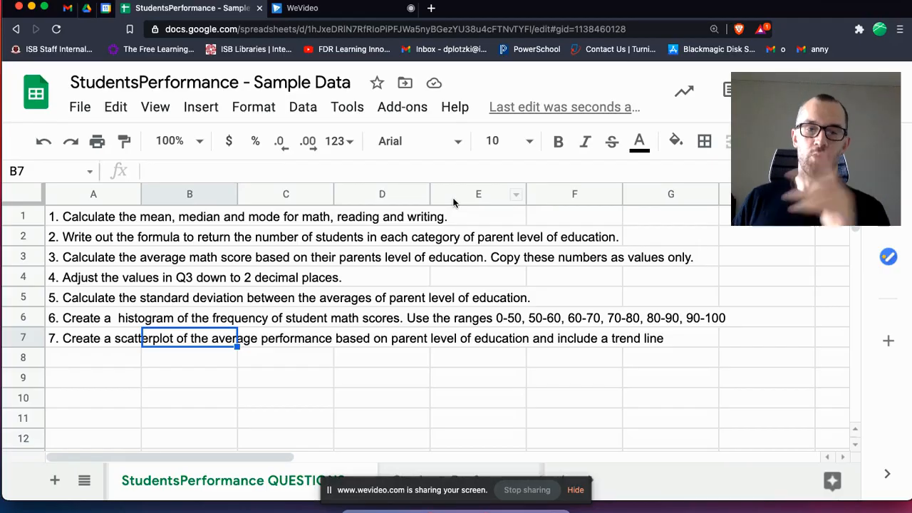
click(575, 490)
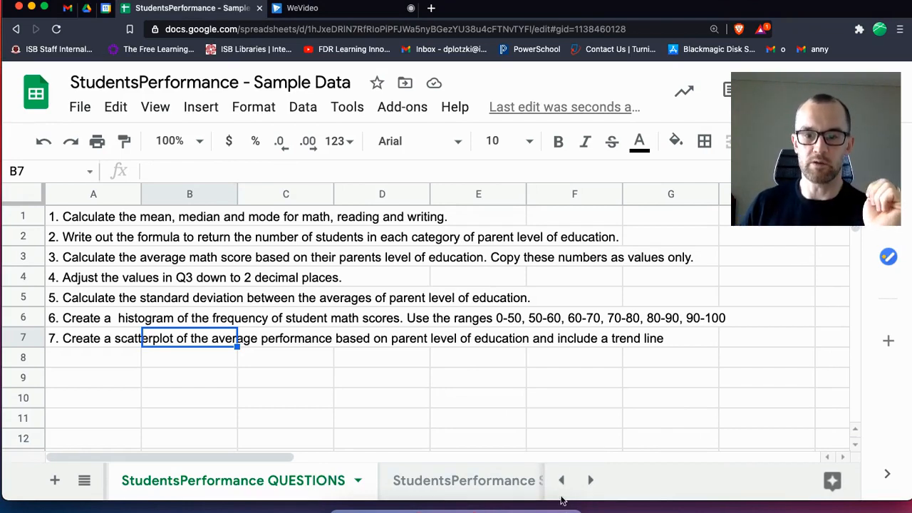
On the StudentsPerformance DATA sheet, copy the education-level labels from I1007:I1012 and paste them starting at I1014
click(561, 481)
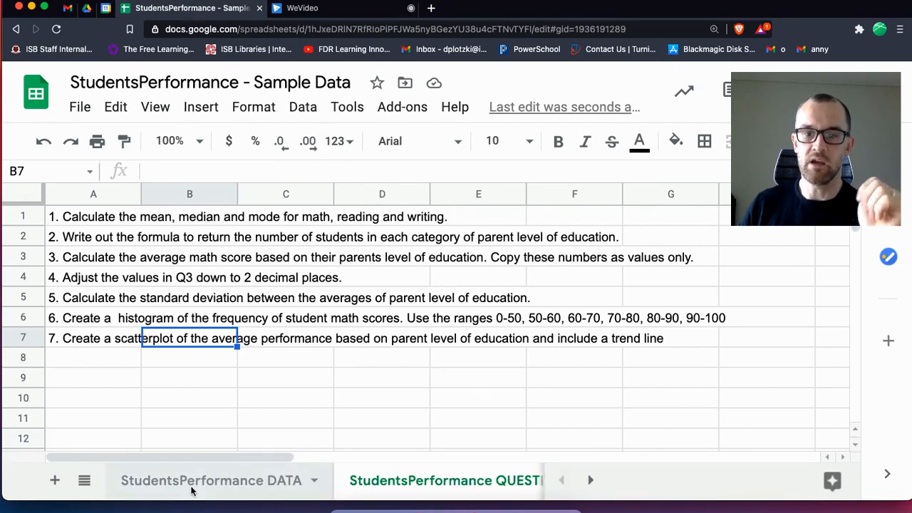
click(191, 489)
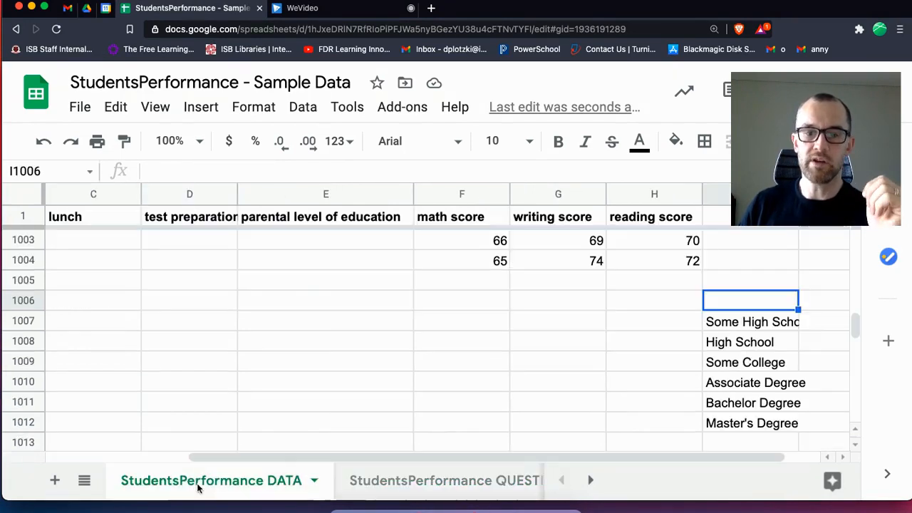
click(735, 327)
drag(701, 458, 736, 457)
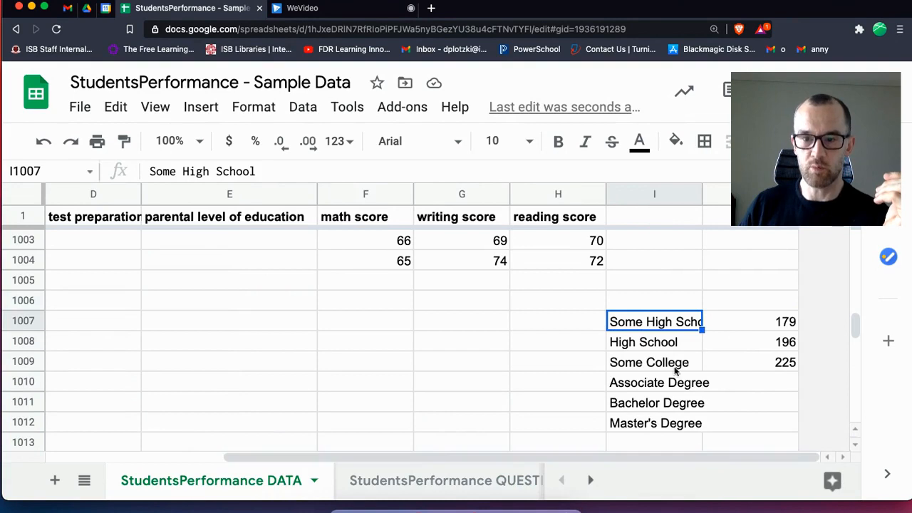
scroll(857, 335, down, 5)
scroll(857, 335, up, 5)
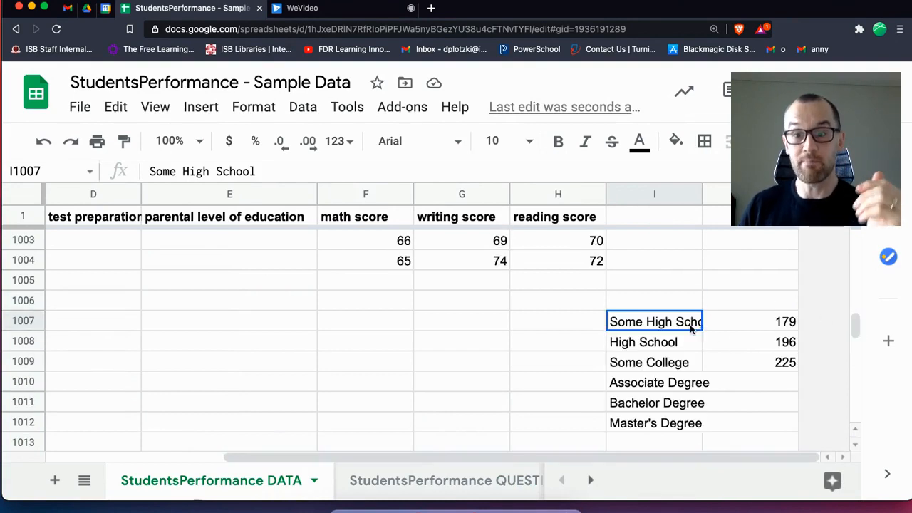
key(shift+Down)
key(shift+Down)
key(shift+Down)
key(shift+Down)
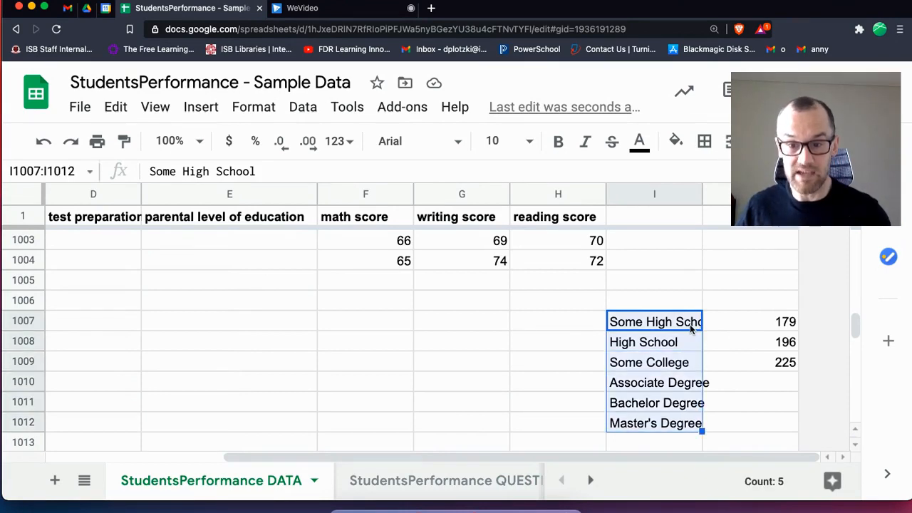
key(super+c)
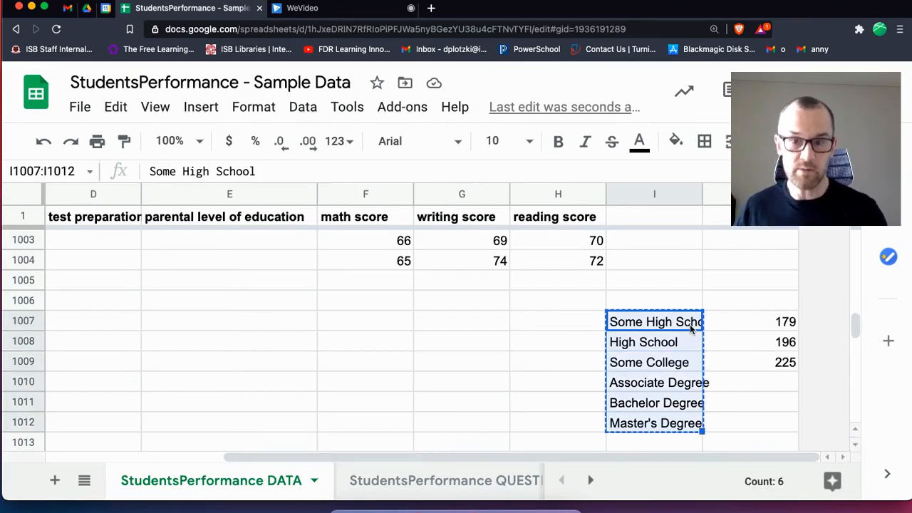
scroll(855, 319, down, 3)
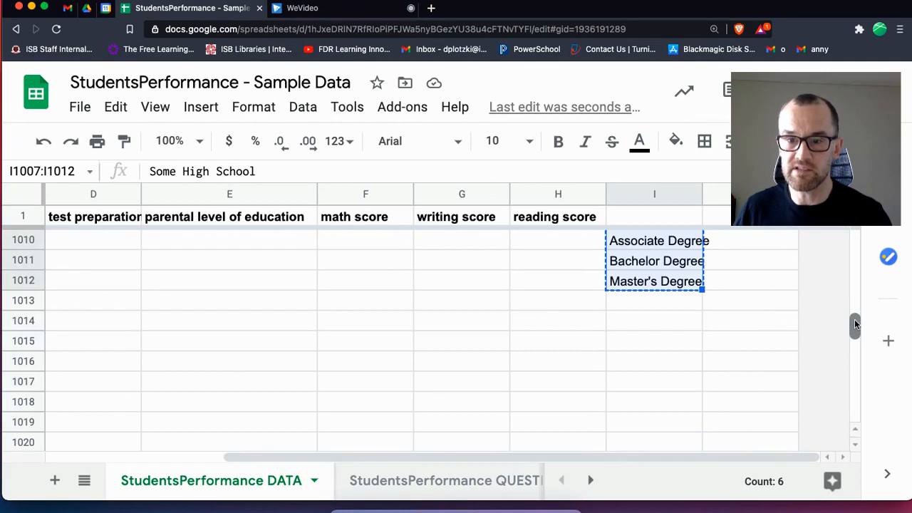
click(660, 322)
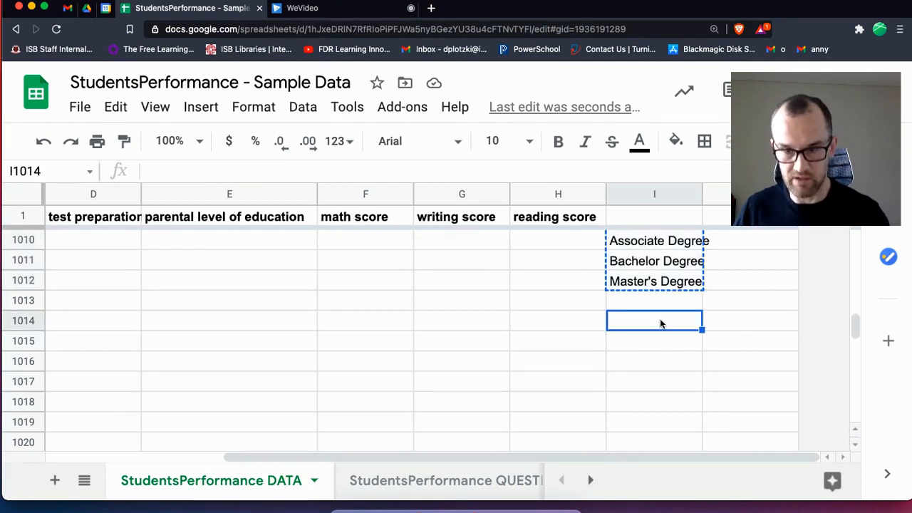
key(super+v)
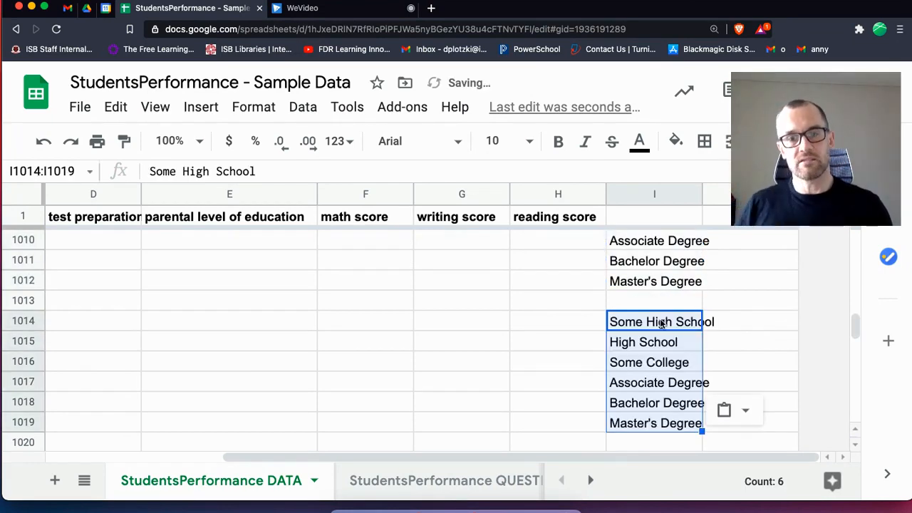
Start an AverageIf formula with an opening parenthesis in J1014, beside the copied Some High School label
click(740, 319)
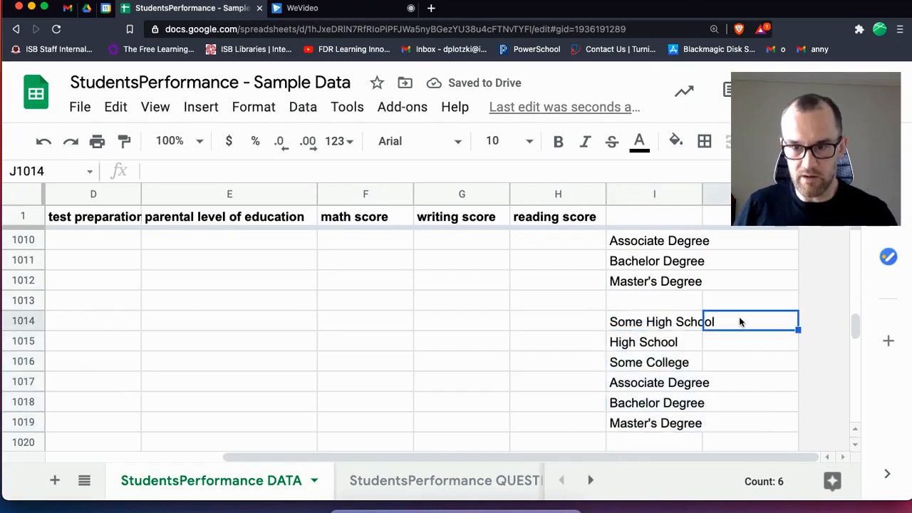
click(279, 173)
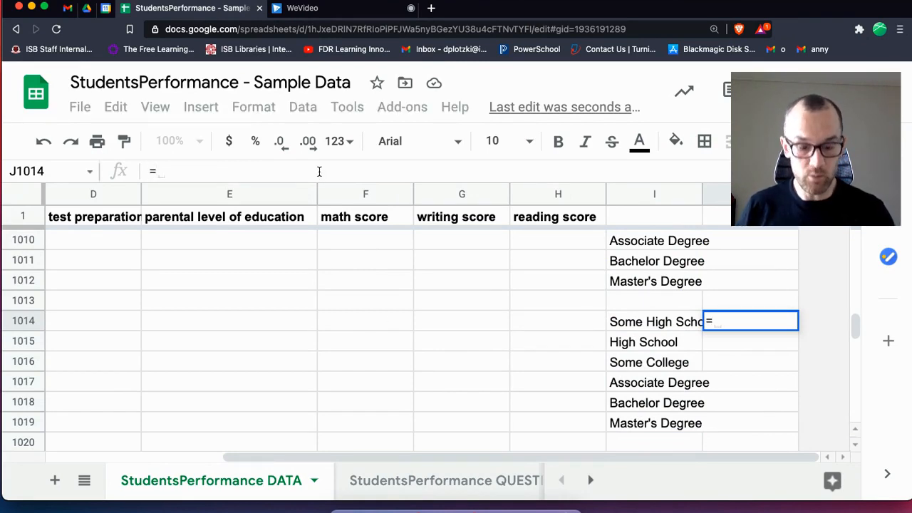
text(AverageIf)
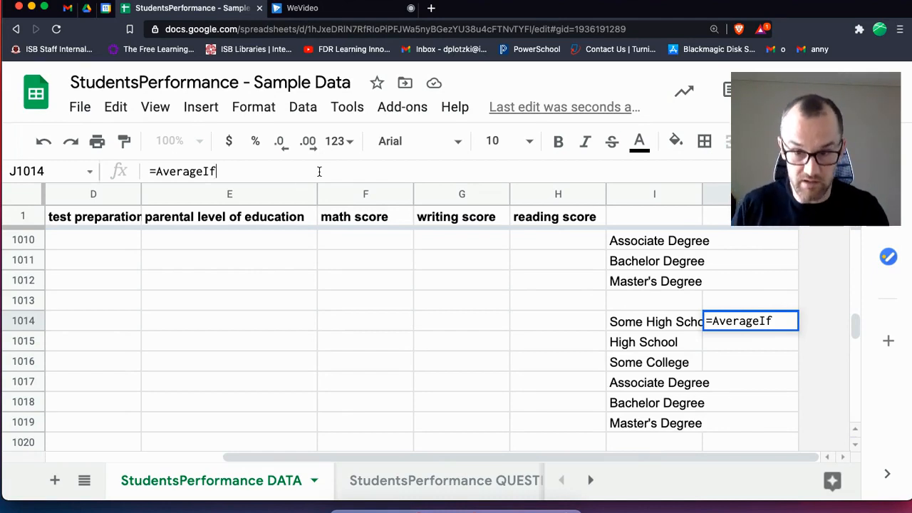
text(()
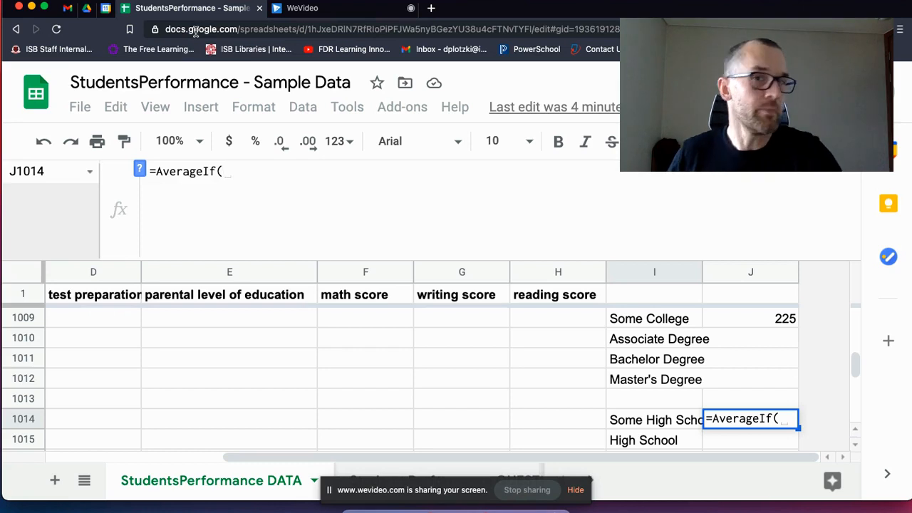
click(141, 172)
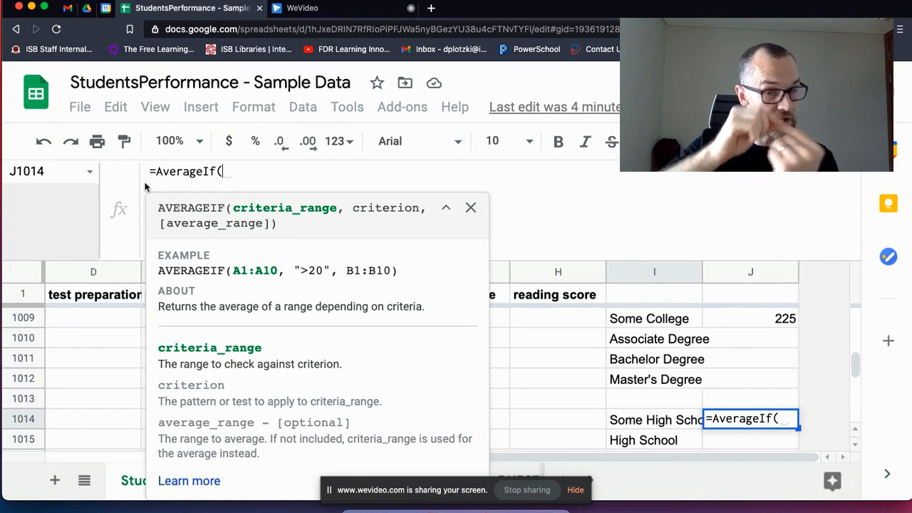
key(Up)
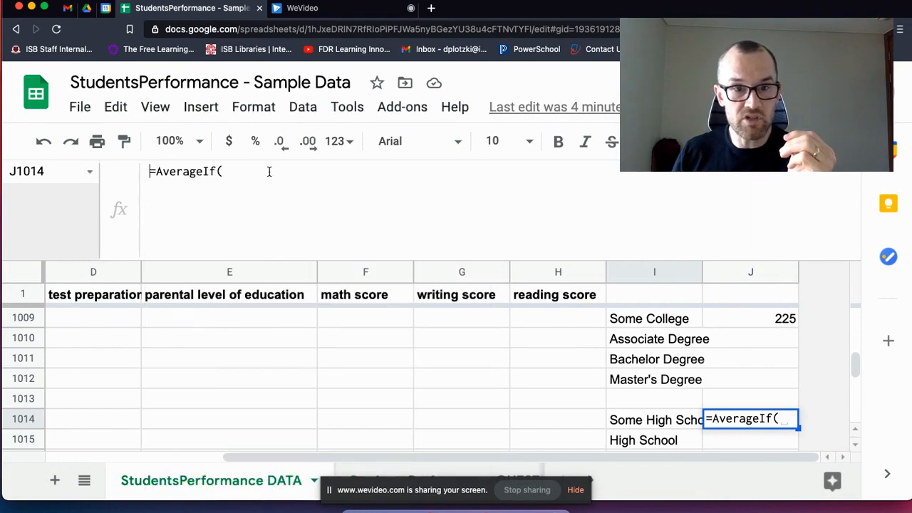
click(270, 172)
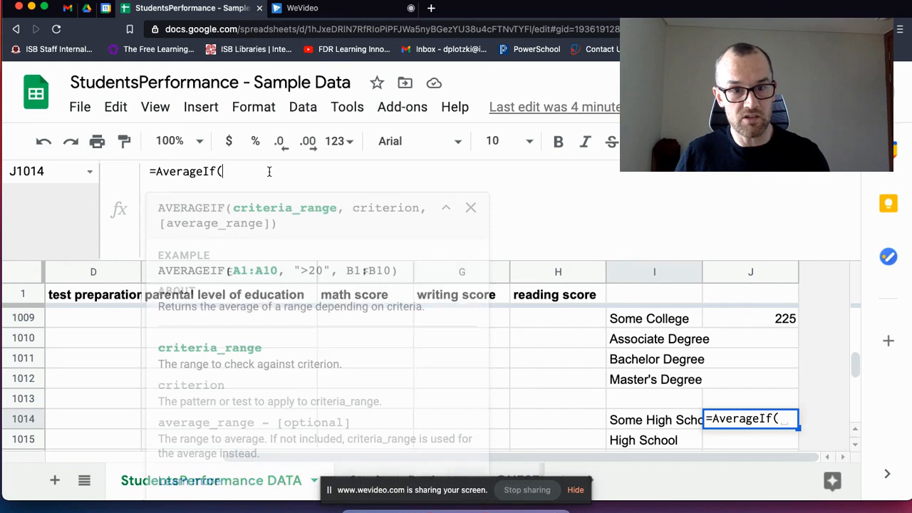
Add the criteria range E2:1001 and the criterion "some high school" to the AverageIf formula in J1014
text(E)
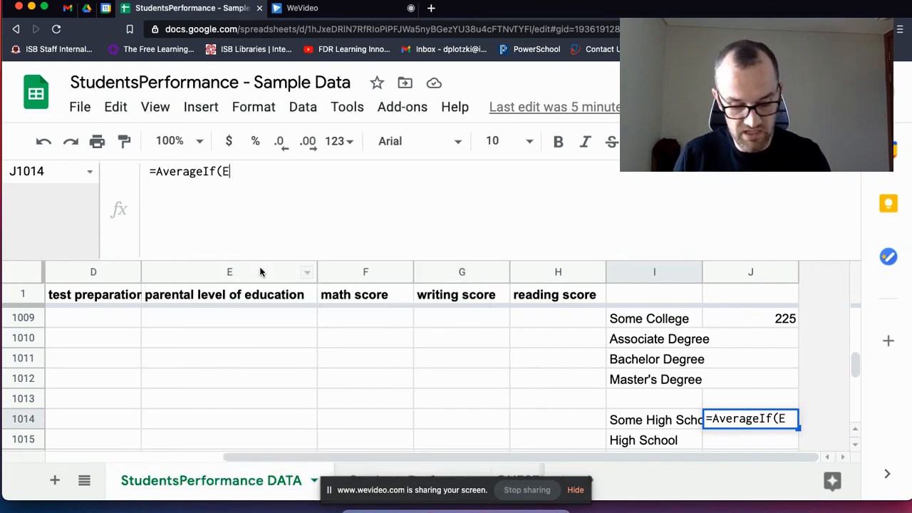
text(2:100)
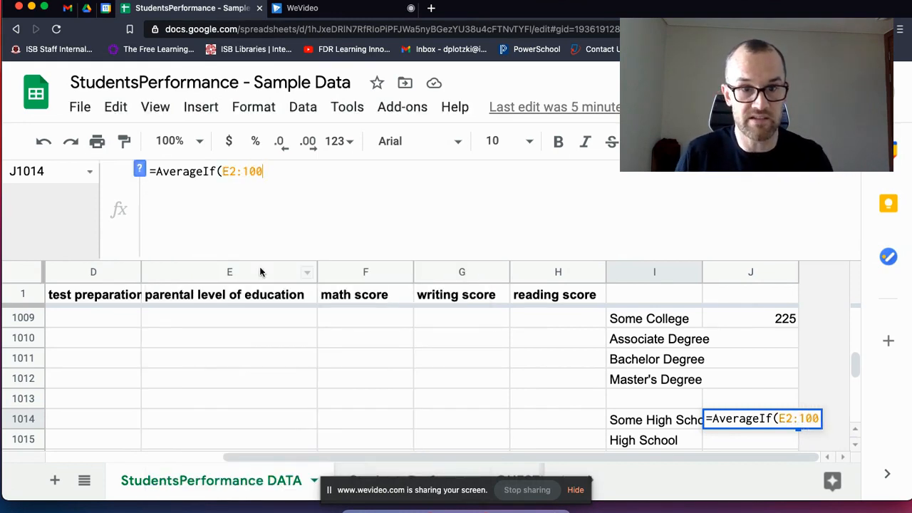
text(1, )
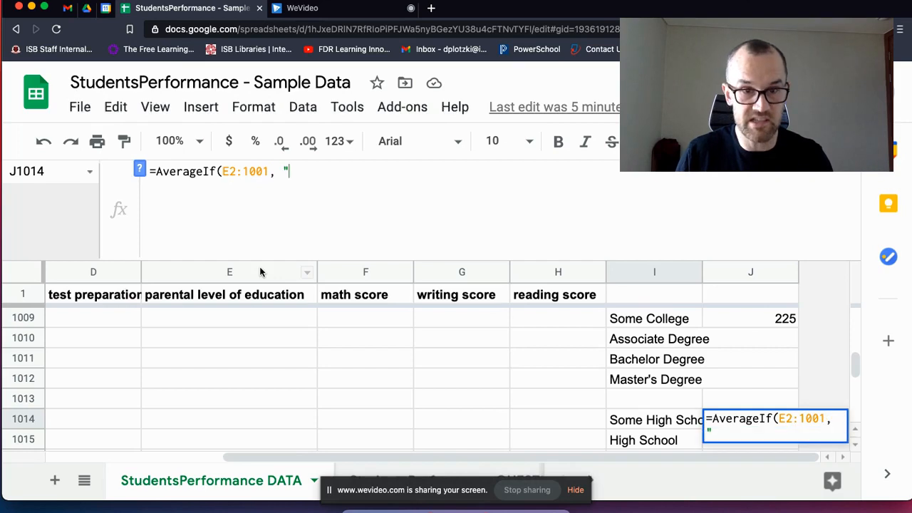
text("some)
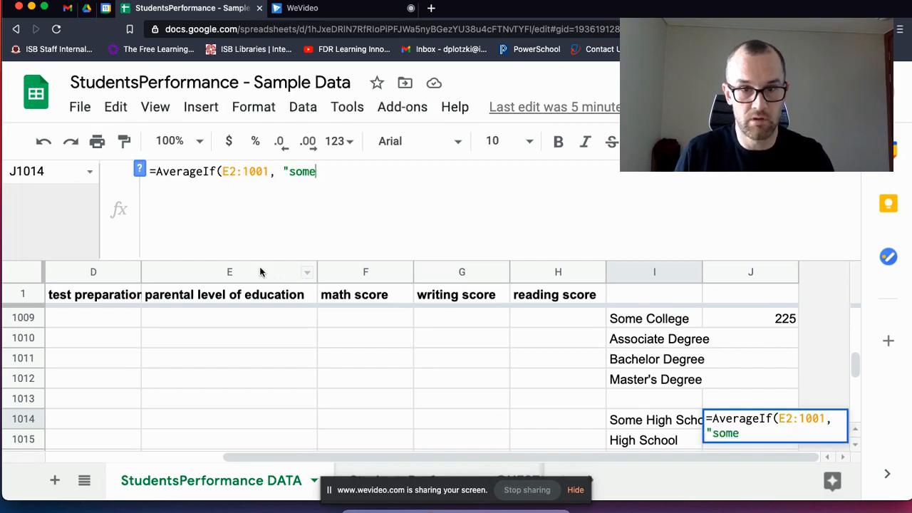
text( high school")
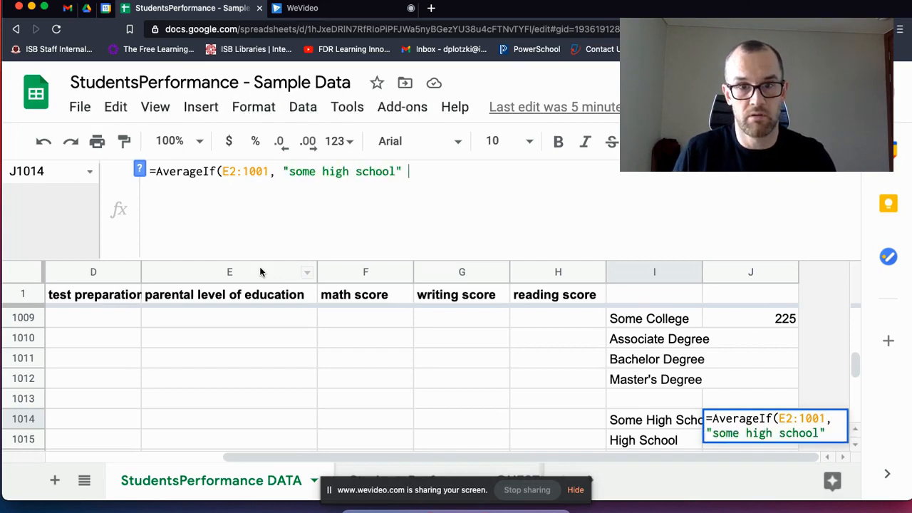
Complete the AverageIf formula in J1014 with the math score range F2:F1001 and enter it
key(BackSpace)
text(, )
text(F)
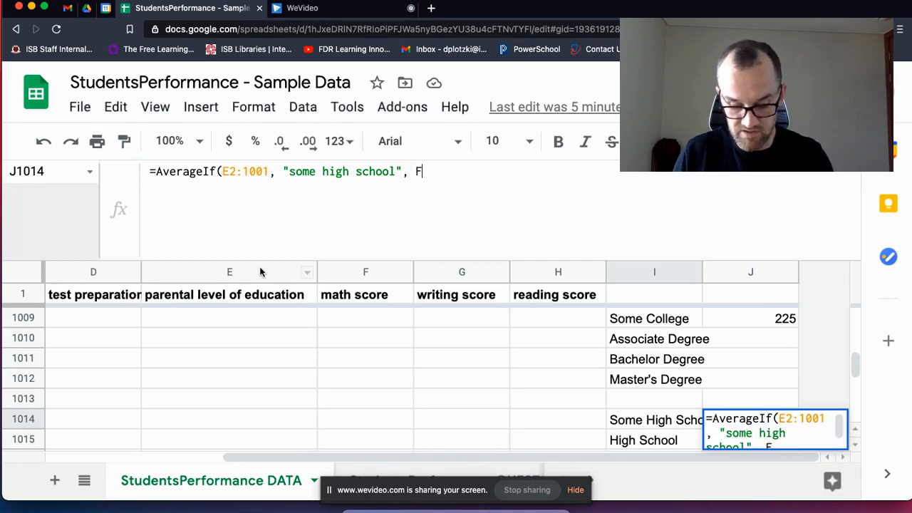
text(2:F1001))
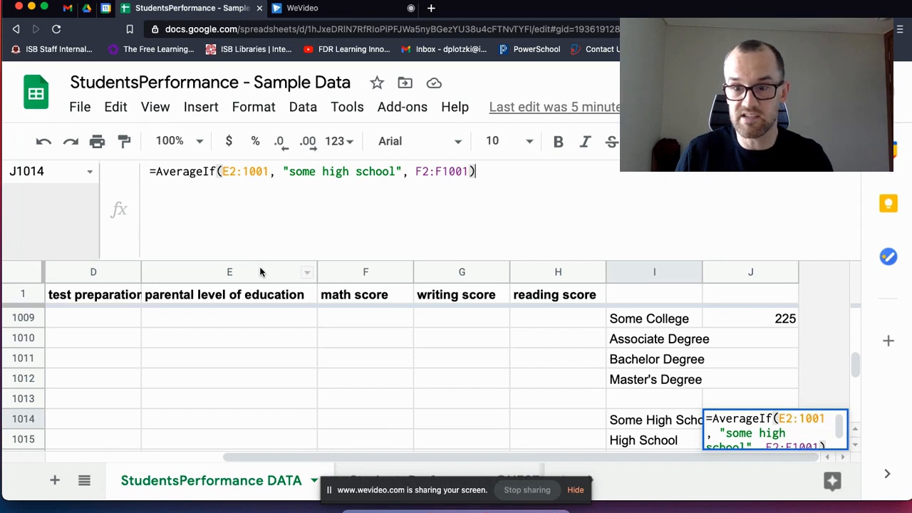
key(Return)
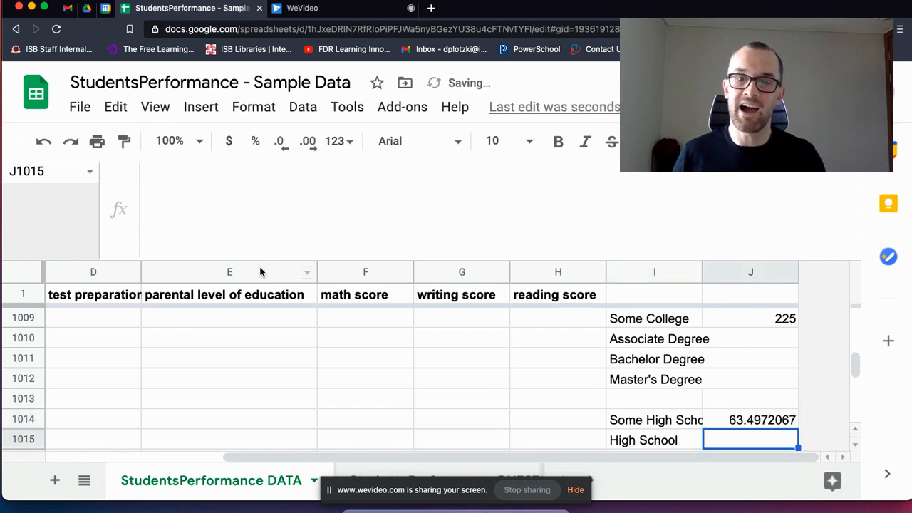
Inspect the AverageIf formulas beside the High School and Some College labels in J1015 and J1016
click(302, 8)
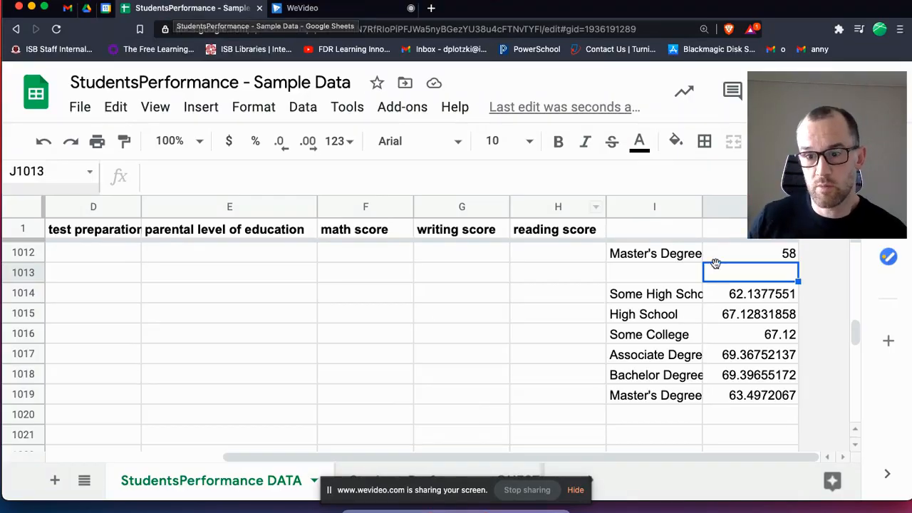
click(740, 298)
click(748, 317)
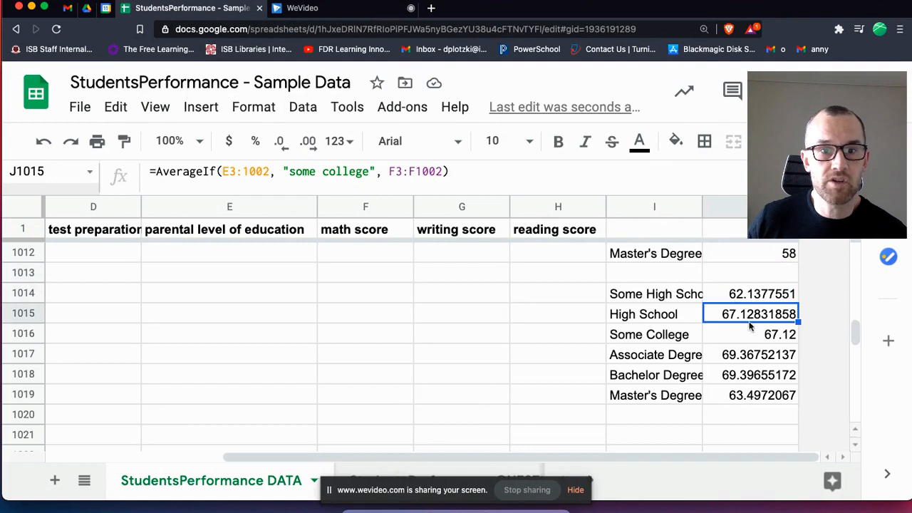
click(749, 335)
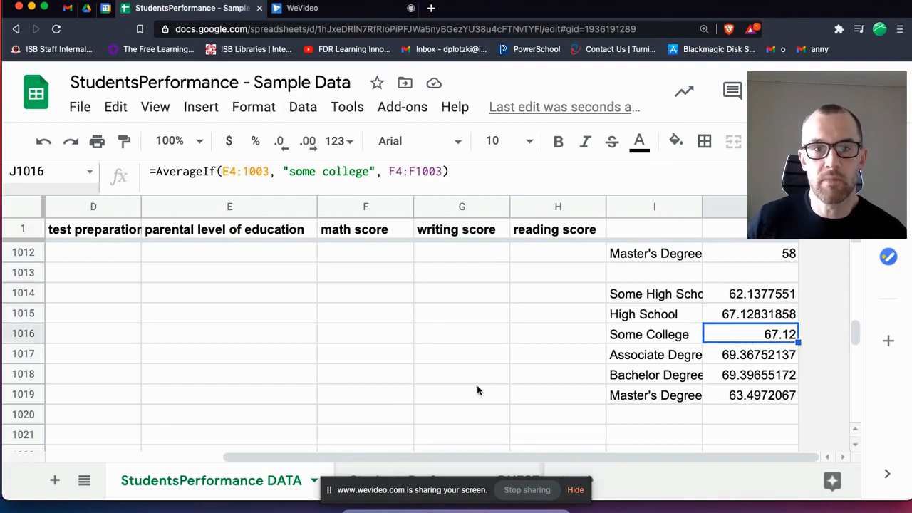
Look at the StudentsPerformance Solutions and QUESTIONS sheets, and return to the StudentsPerformance DATA sheet
click(579, 494)
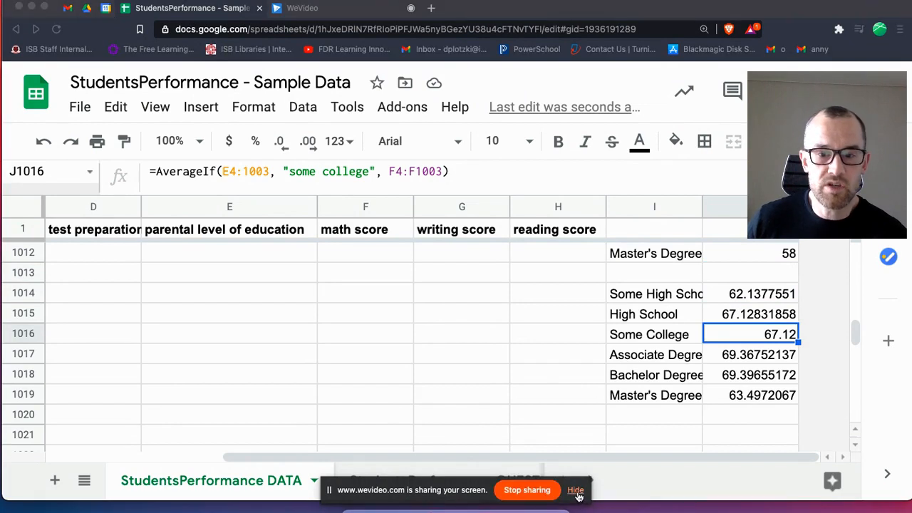
click(576, 491)
click(435, 482)
click(437, 484)
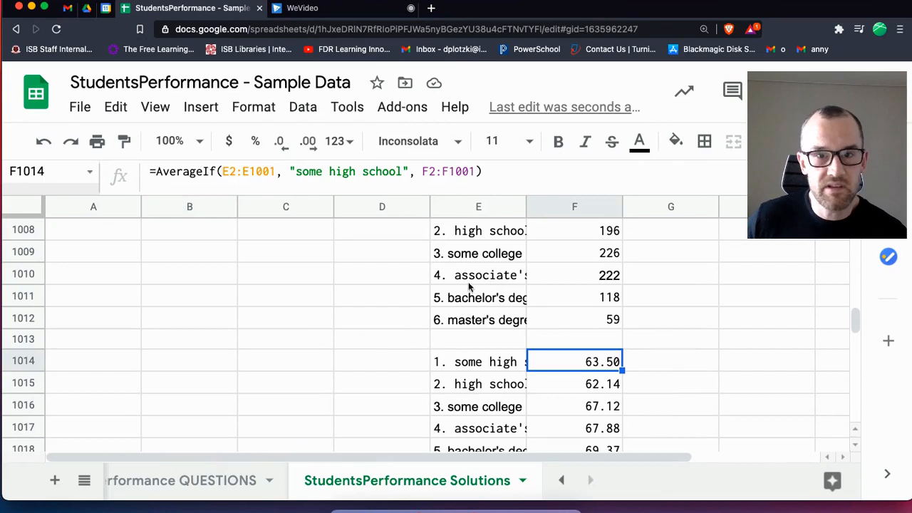
click(203, 485)
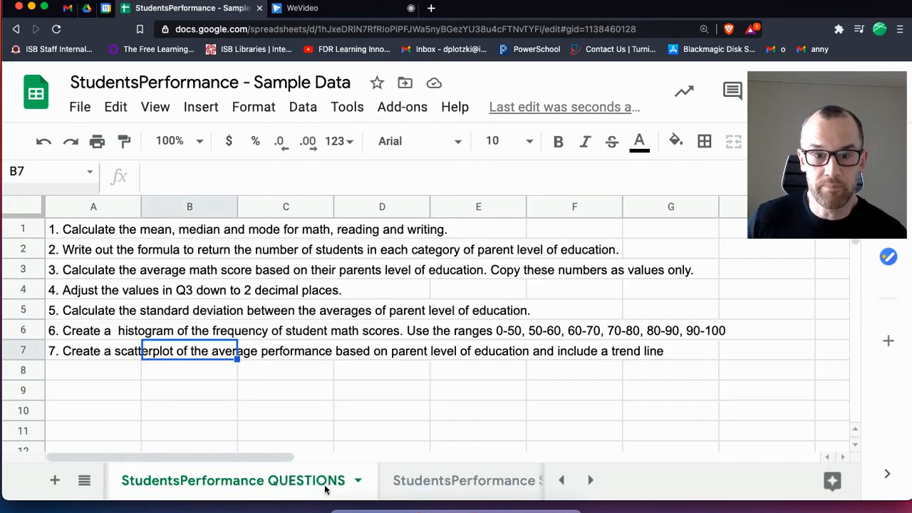
click(561, 482)
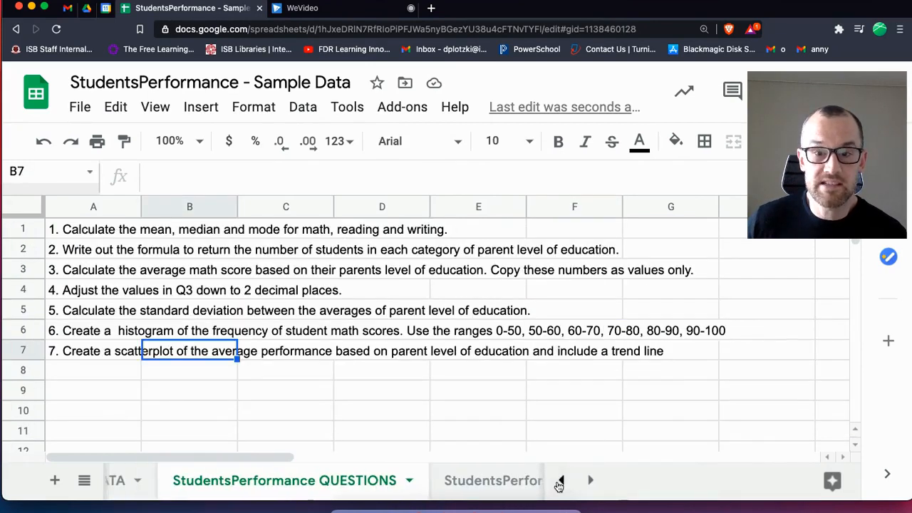
click(212, 485)
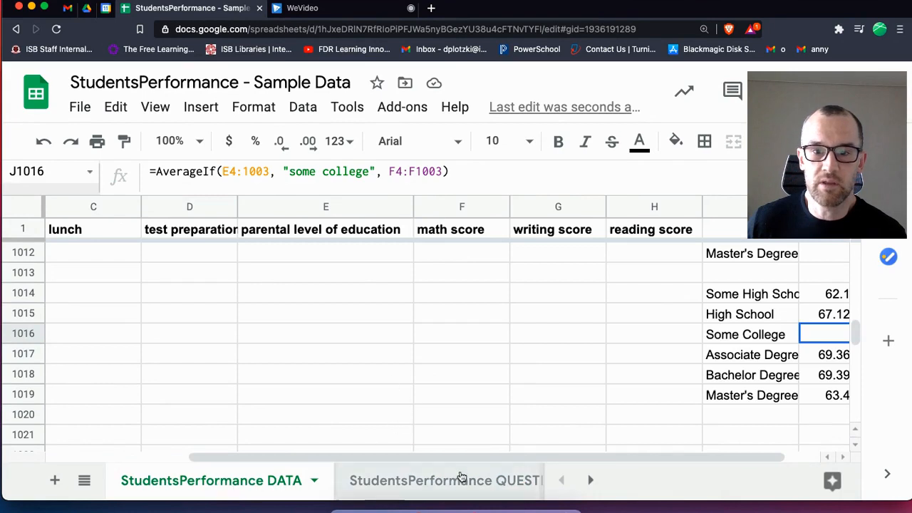
Copy the education-level labels and their average math scores in I1014:J1019
drag(479, 457, 542, 458)
click(732, 304)
click(738, 335)
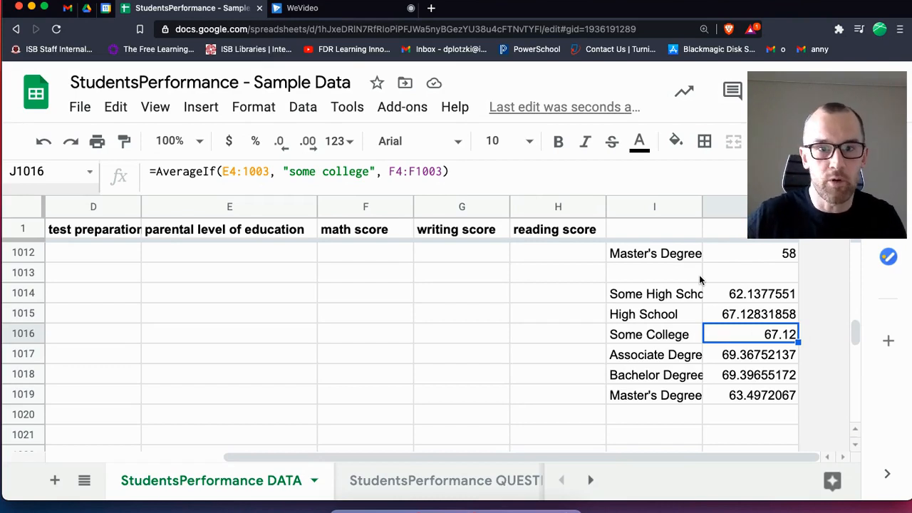
click(656, 295)
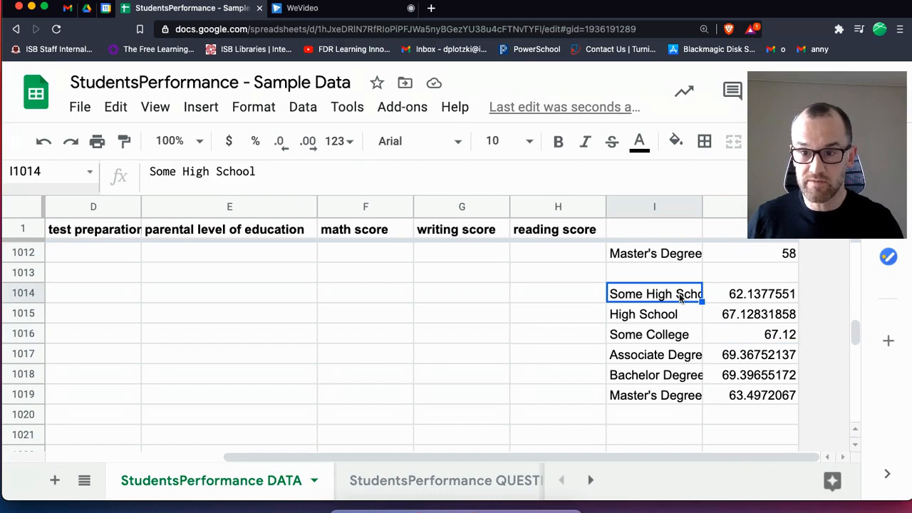
key(shift+Right)
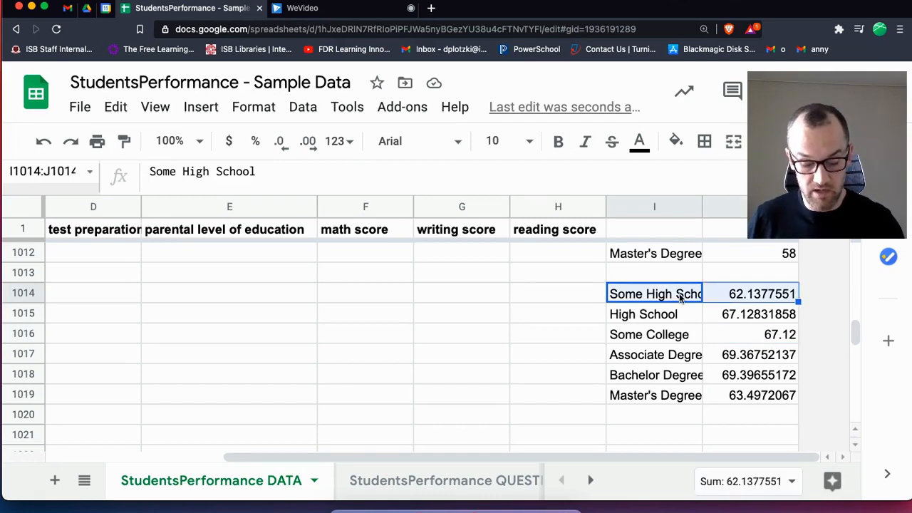
key(ctrl+shift+Down)
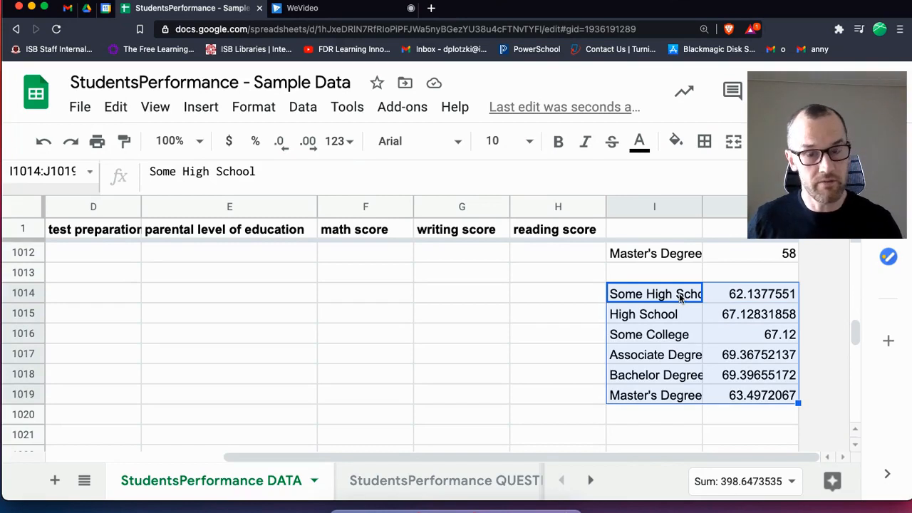
key(ctrl+c)
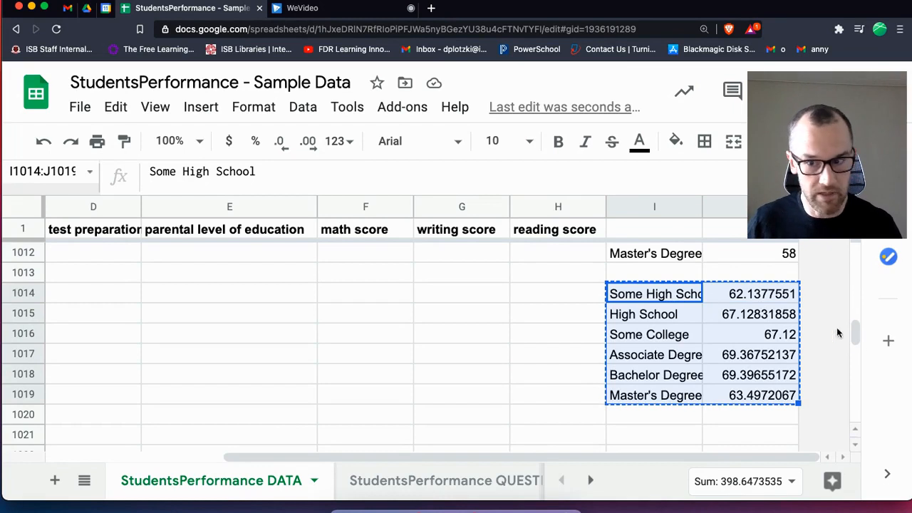
Paste the copied labels and averages as values only starting at I1021, and check that J1021 holds a plain value
scroll(851, 332, down, 3)
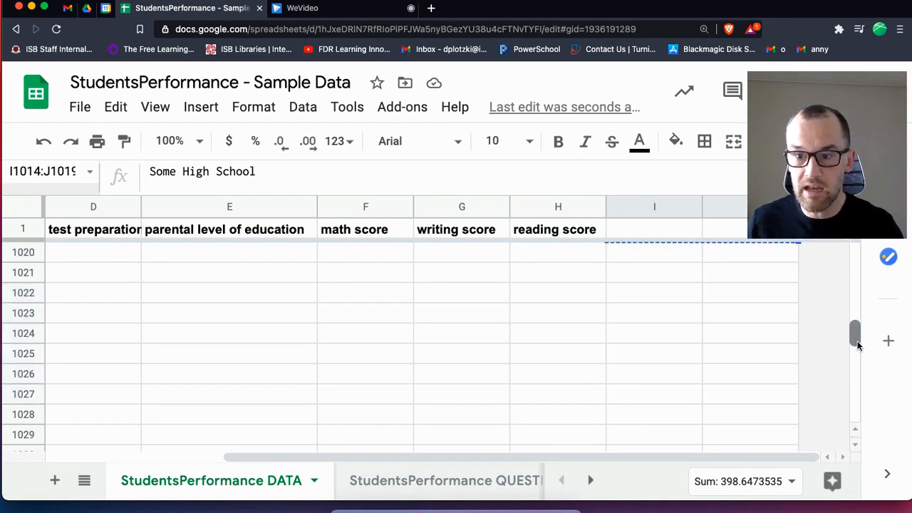
click(682, 276)
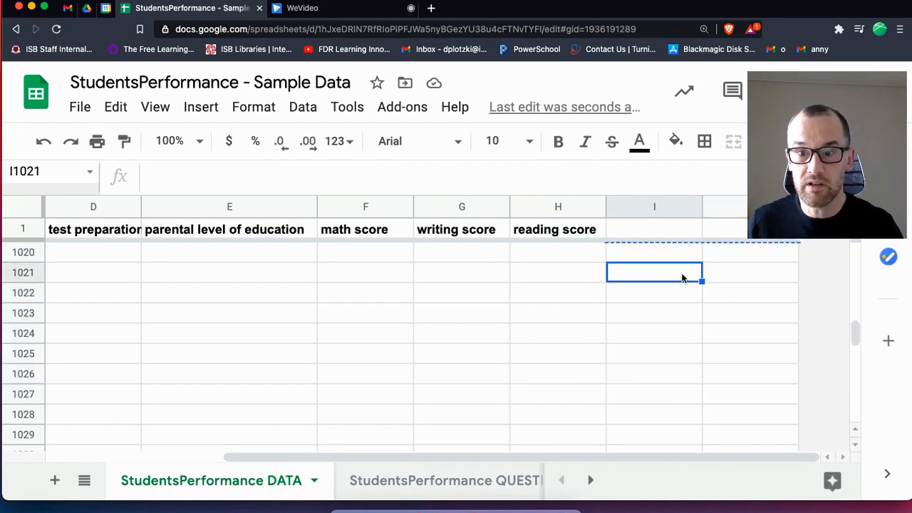
click(125, 108)
mouse_move(281, 325)
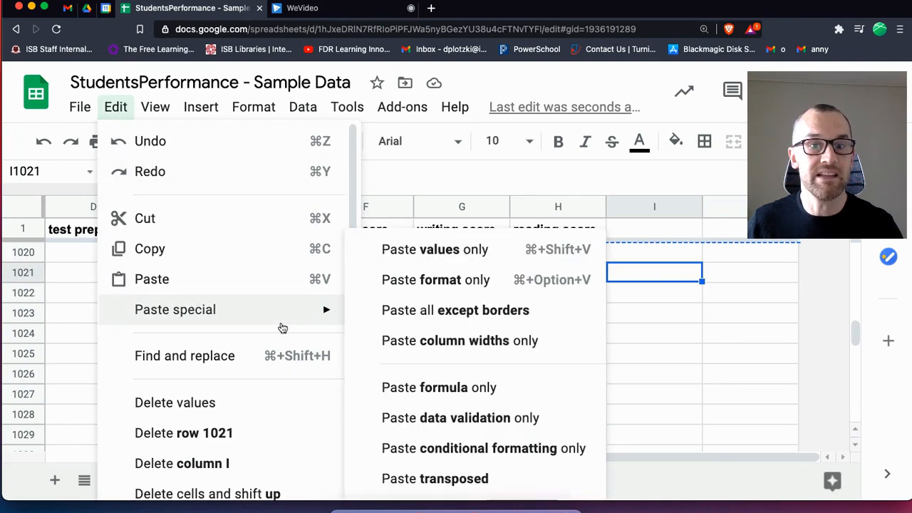
click(468, 263)
click(611, 298)
click(745, 277)
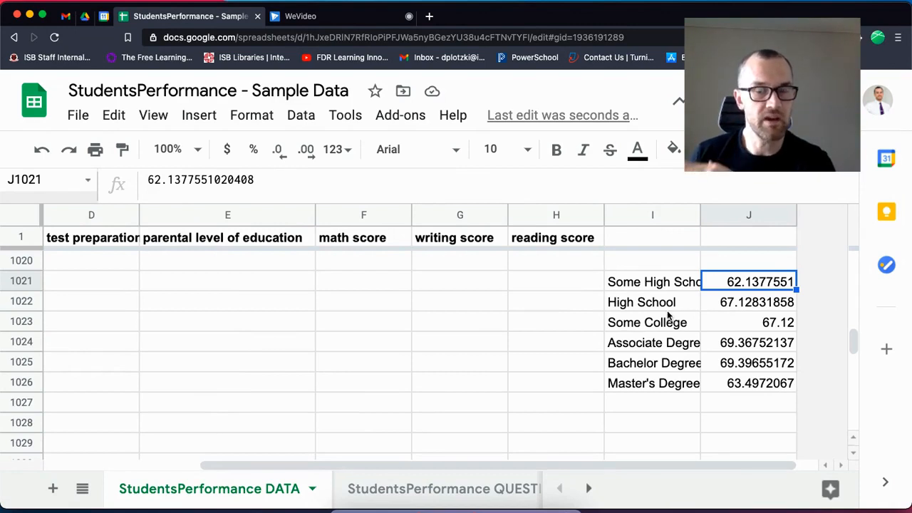
Reduce the pasted averages in J1021:J1026 to two decimal places
click(778, 295)
click(768, 281)
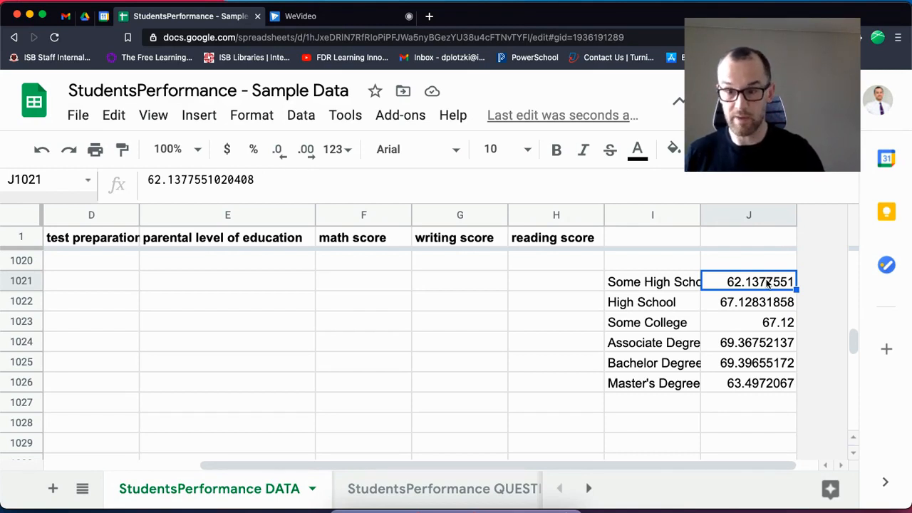
key(super+shift+Down)
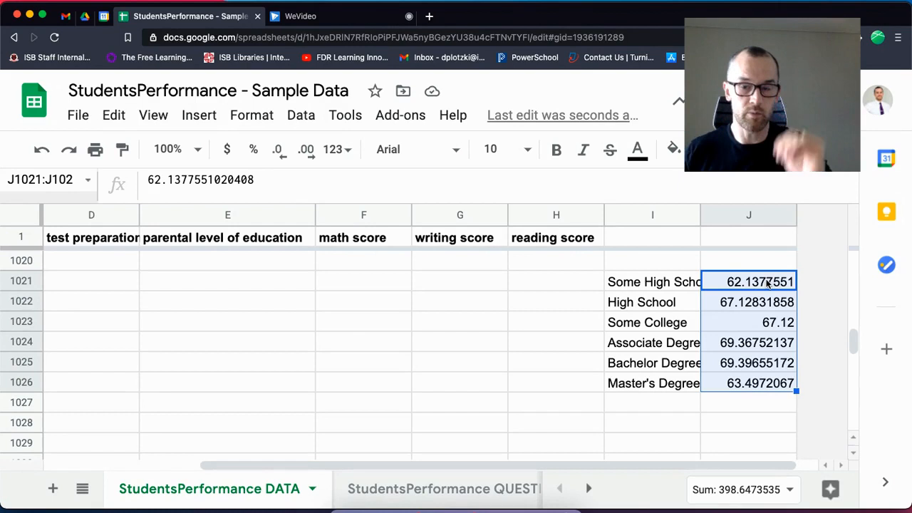
click(277, 149)
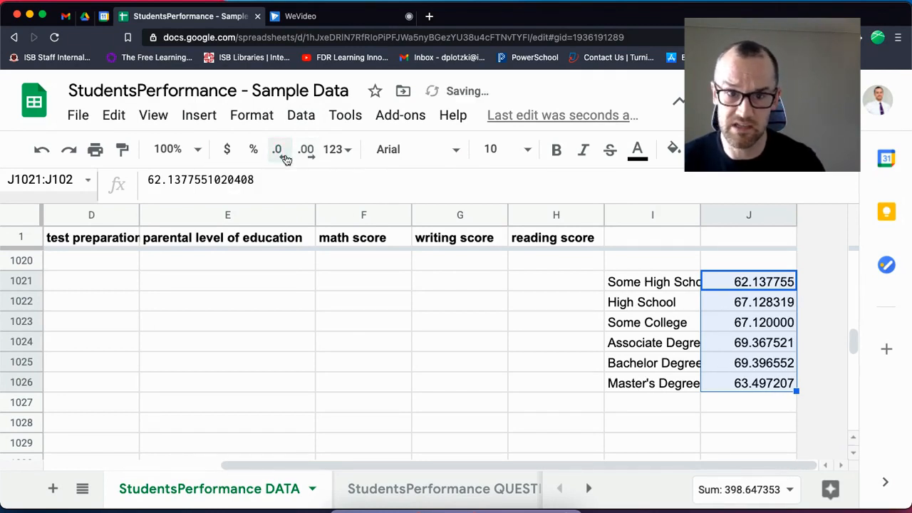
click(283, 155)
click(285, 150)
click(285, 150)
On the StudentsPerformance DATA sheet, enter the label "Standard Deviation" in I1028, below the pasted averages
click(650, 430)
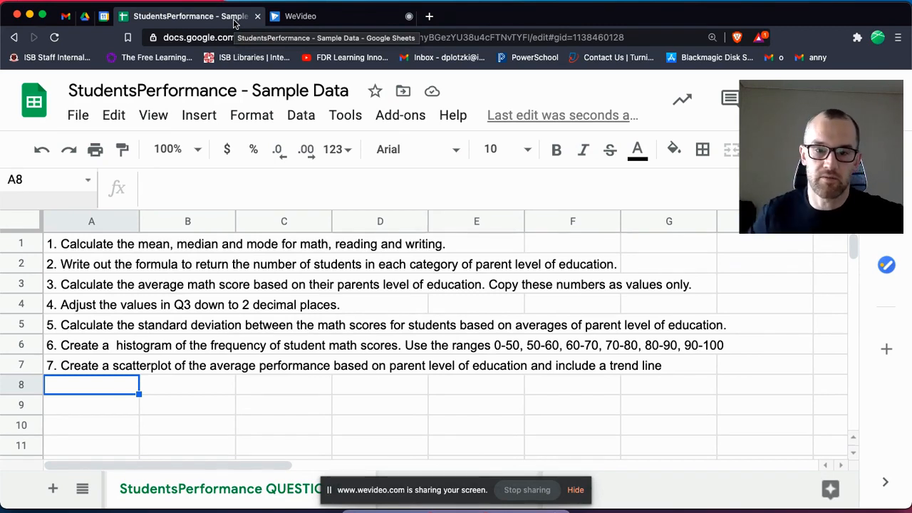
click(575, 490)
click(557, 492)
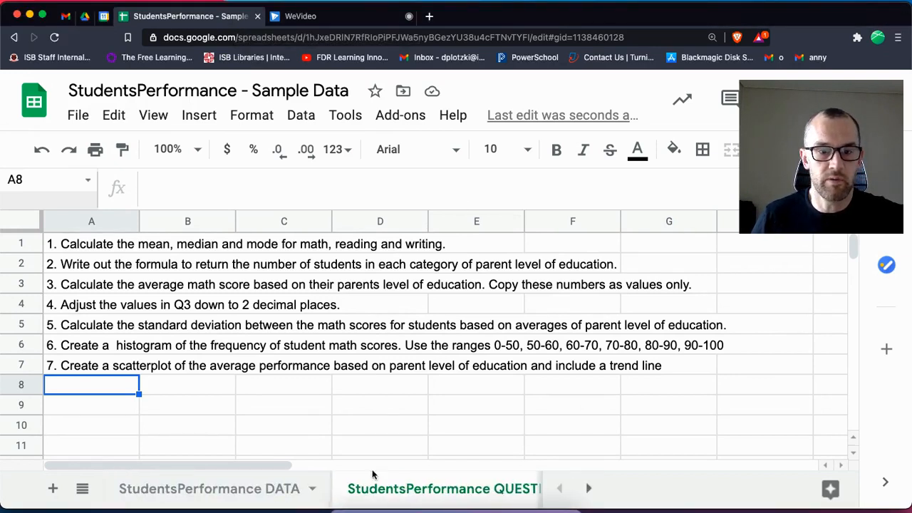
click(225, 492)
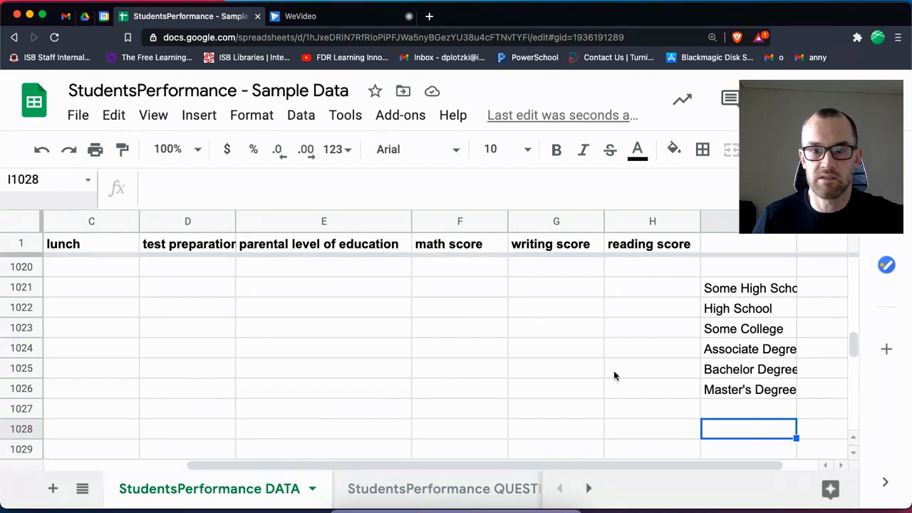
scroll(530, 465, right, 2)
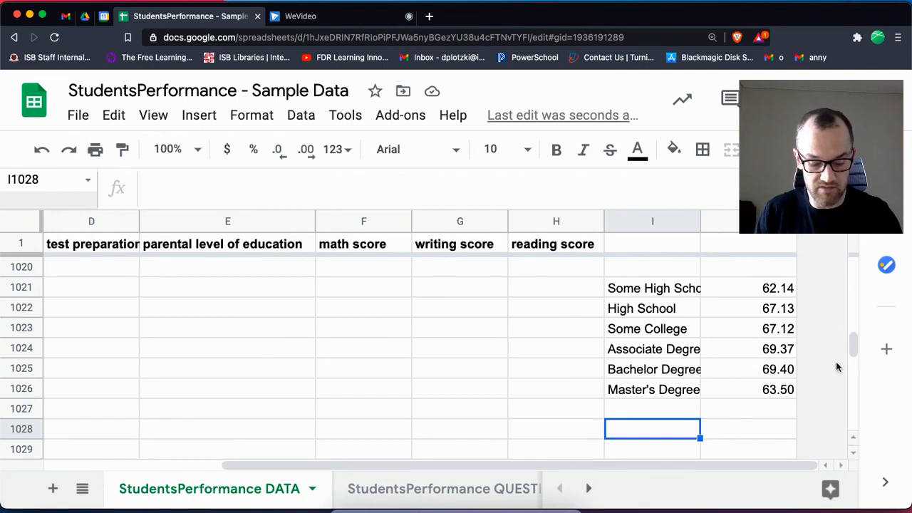
text(Standard d)
key(BackSpace)
text(Devua)
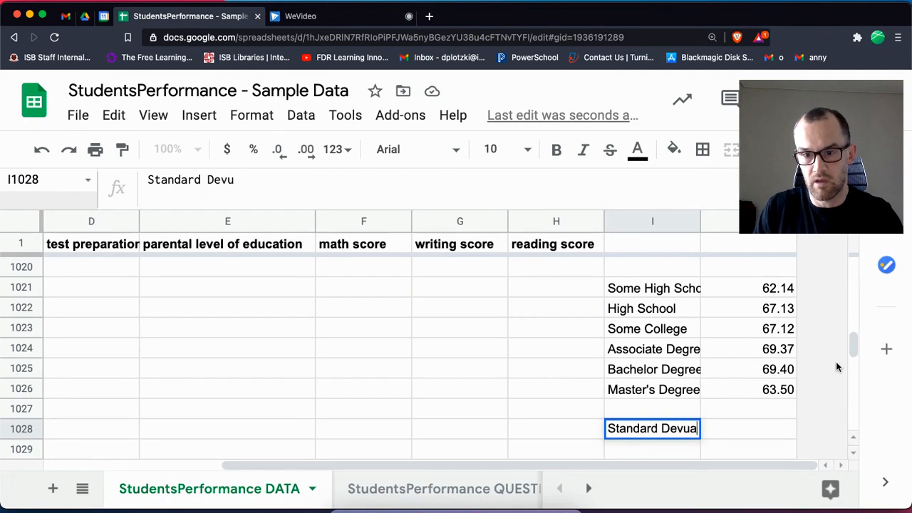
key(BackSpace)
key(BackSpace)
text(iation)
key(Tab)
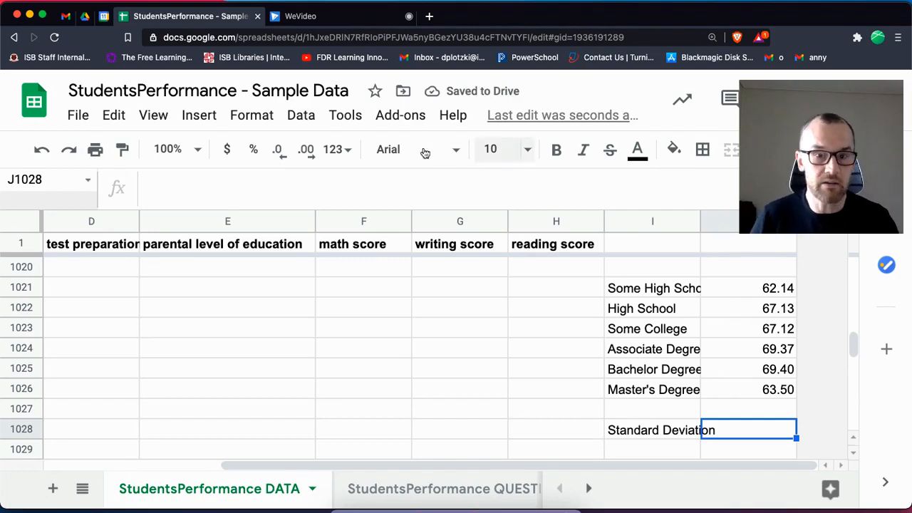
In J1028, calculate the standard deviation of the pasted averages with the formula =StDev(J1021:J1026)
click(418, 174)
text(=)
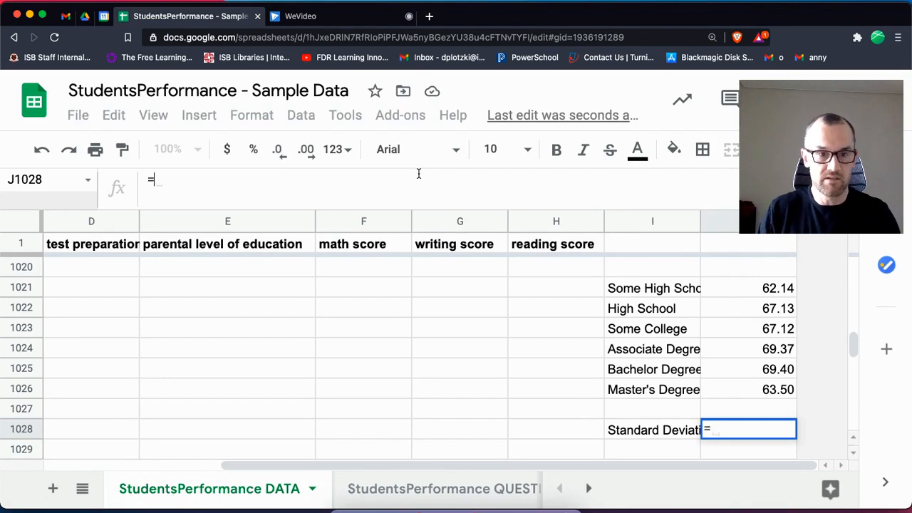
text(St)
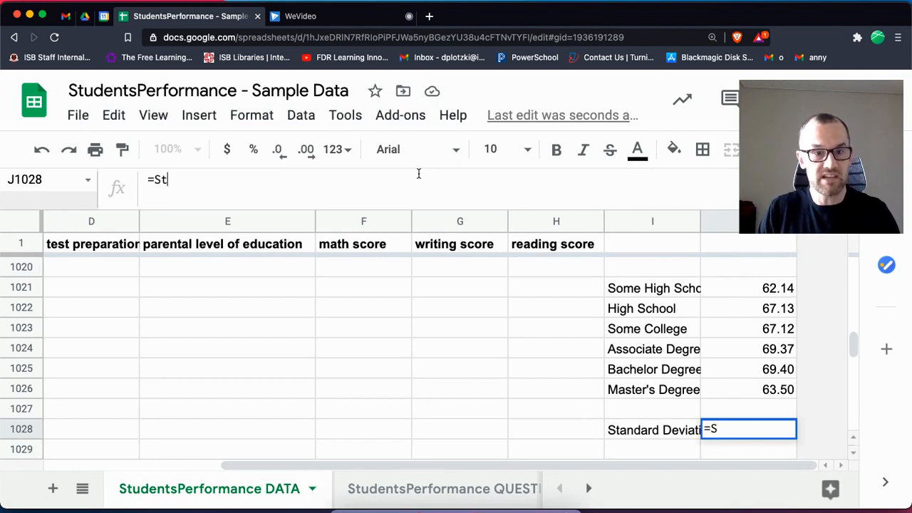
text(Dev)
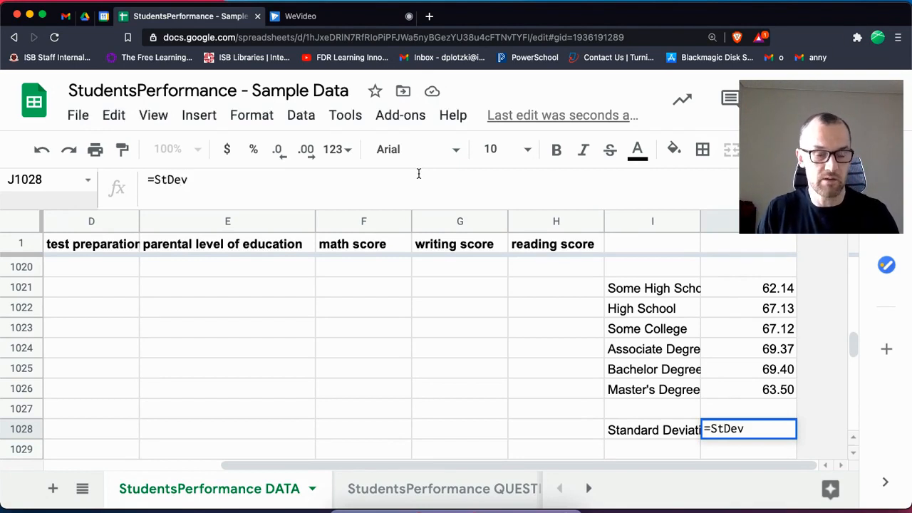
text(()
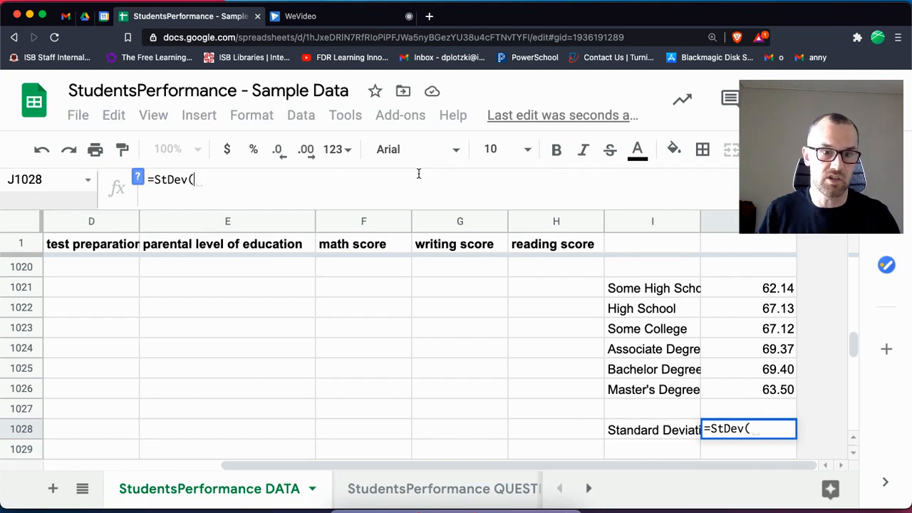
click(139, 179)
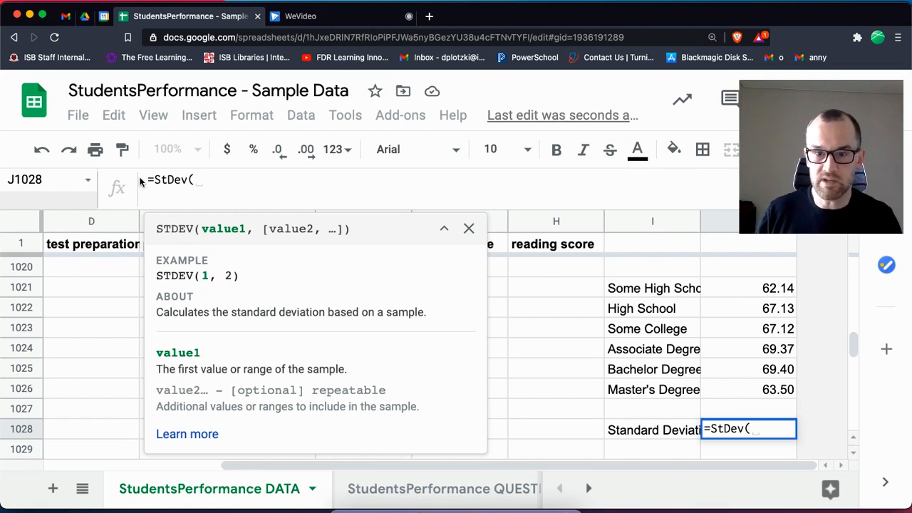
drag(727, 291, 730, 385)
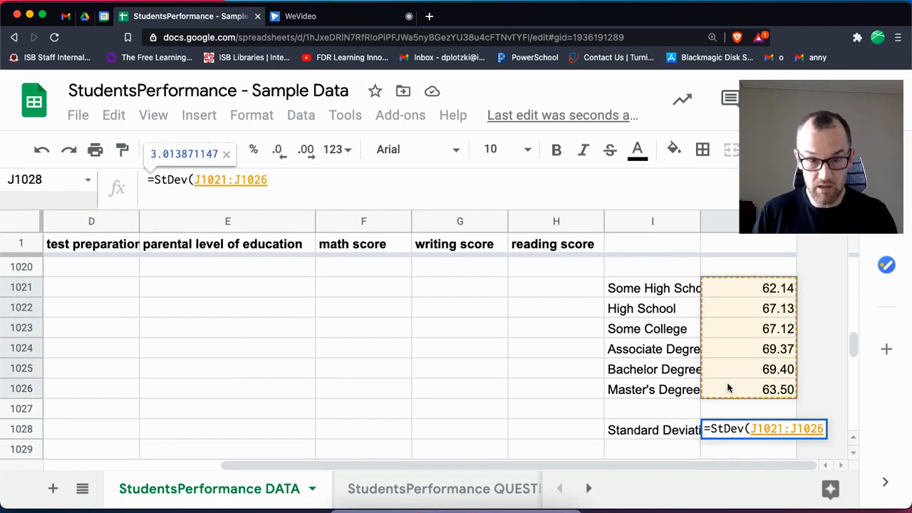
text())
key(Return)
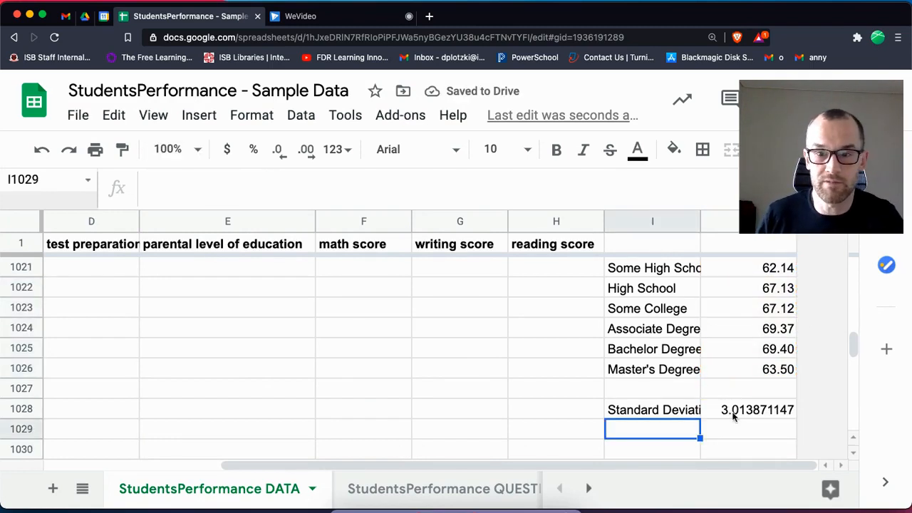
click(734, 417)
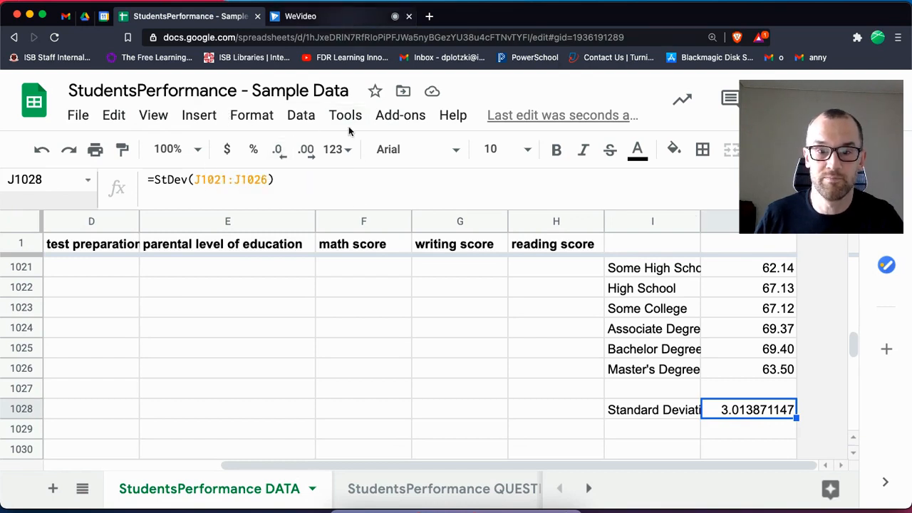
click(335, 16)
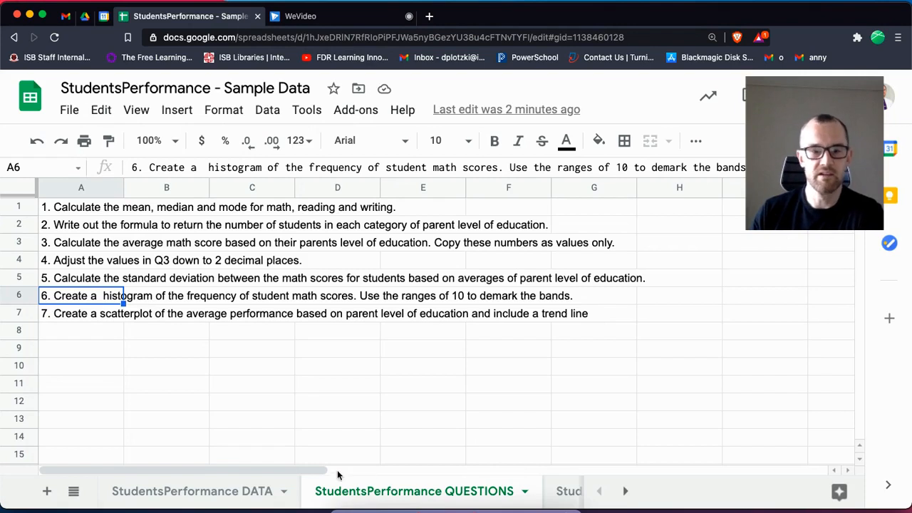
On the StudentsPerformance DATA sheet, insert a histogram chart of the math scores in F1:F1001, excluding the summary rows beneath them
click(232, 491)
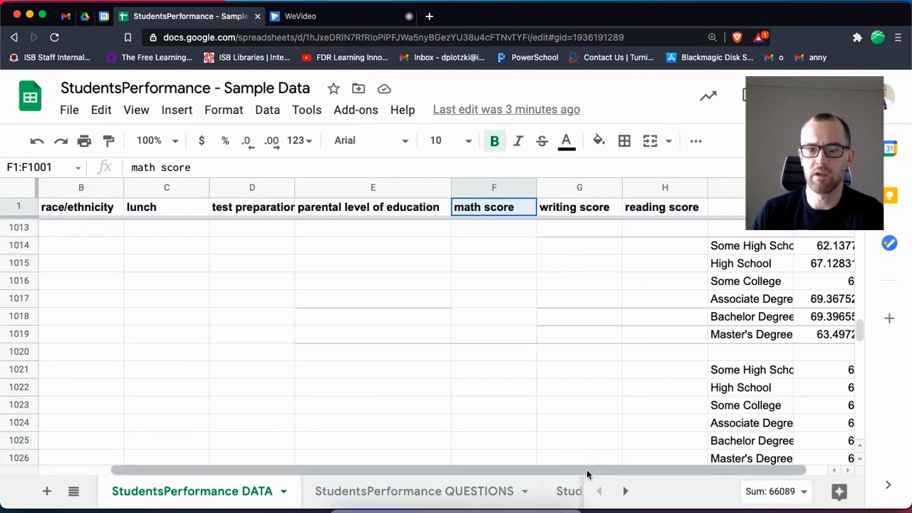
drag(588, 474, 596, 472)
drag(860, 328, 860, 227)
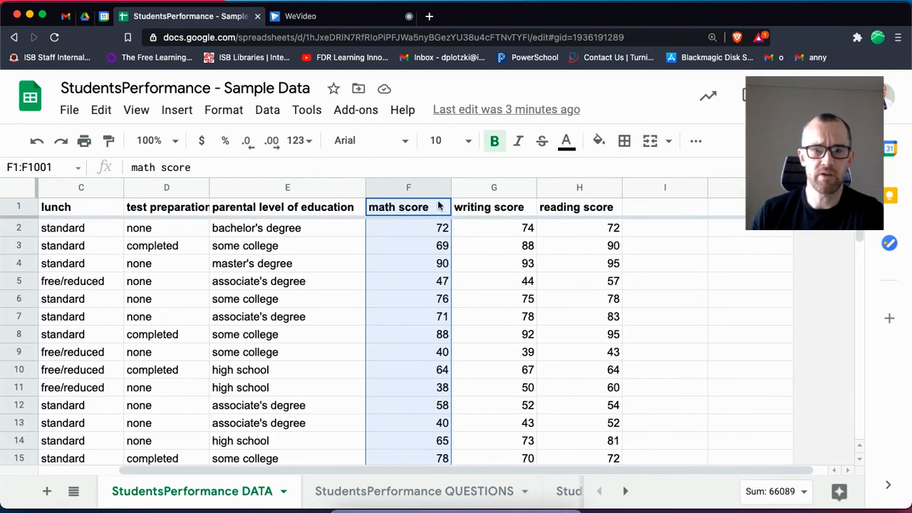
drag(302, 254, 302, 261)
click(401, 198)
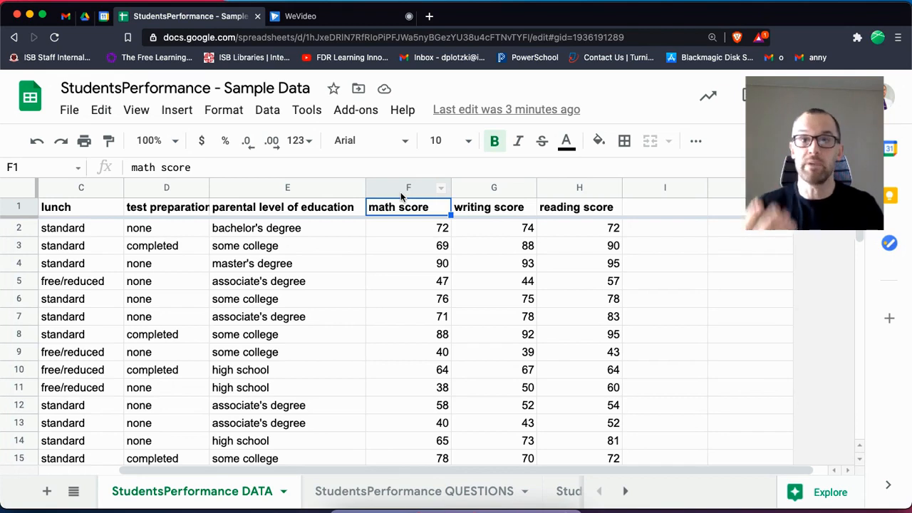
key(super+shift+Down)
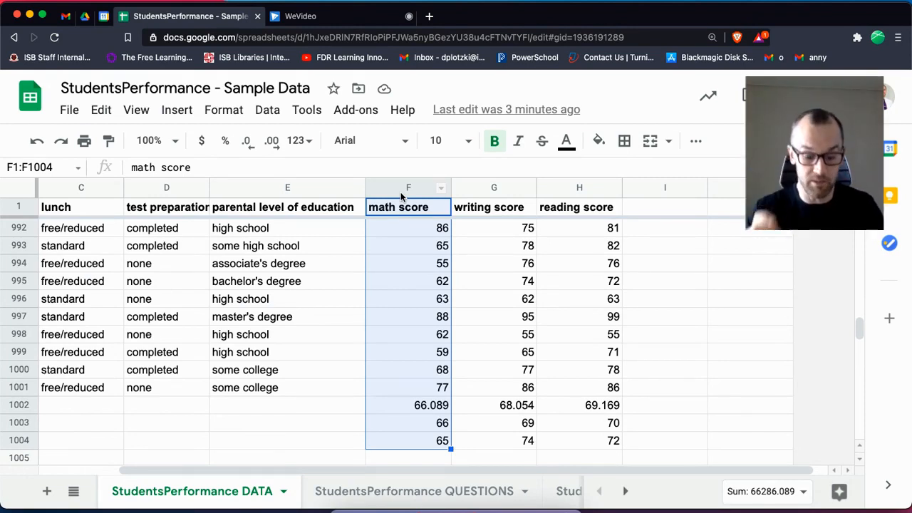
key(shift+Up)
key(shift+Up)
key(shift+Up)
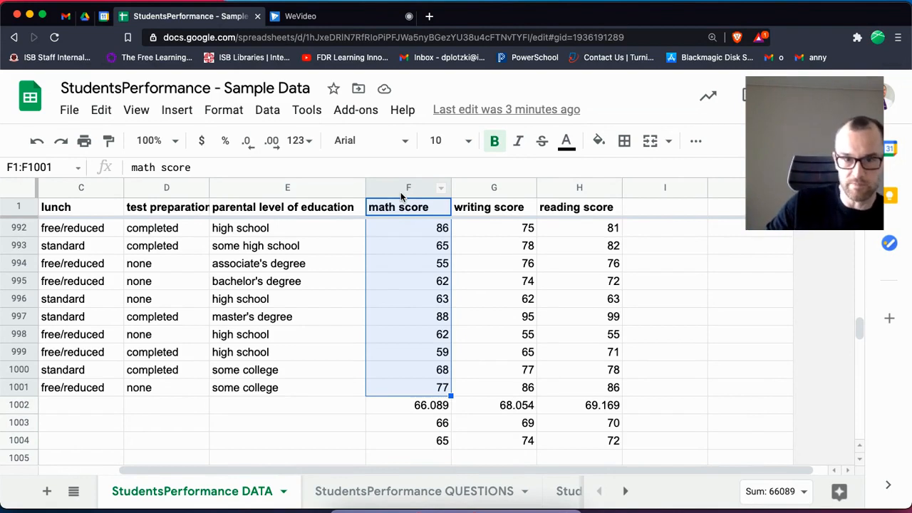
click(698, 141)
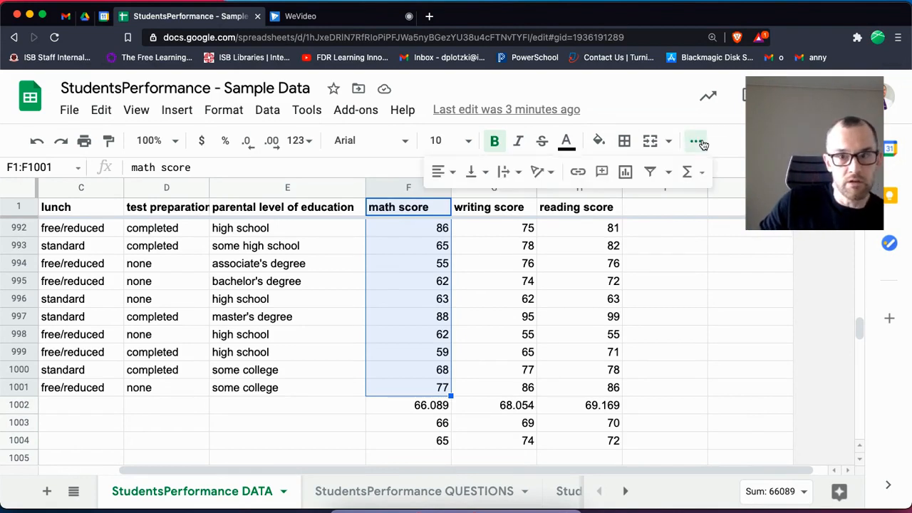
click(627, 173)
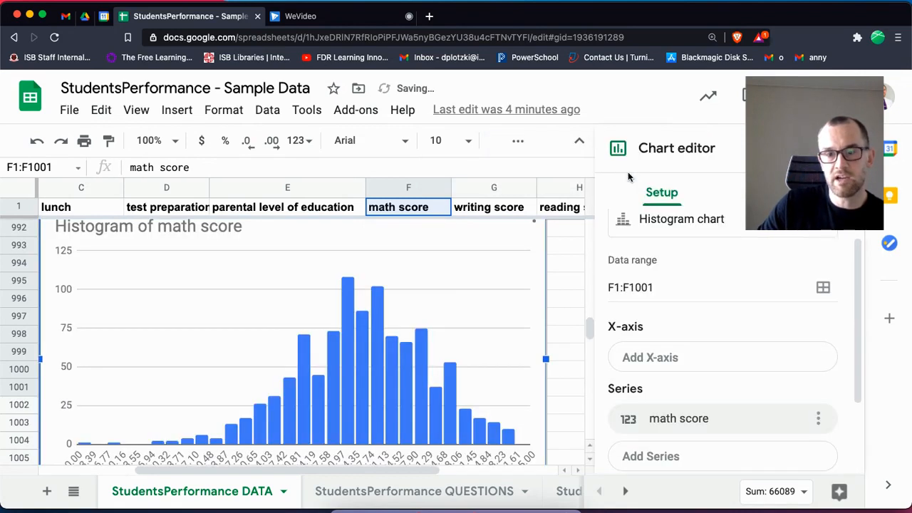
Try the scatter chart type for the math scores and switch the chart back to a histogram
click(683, 221)
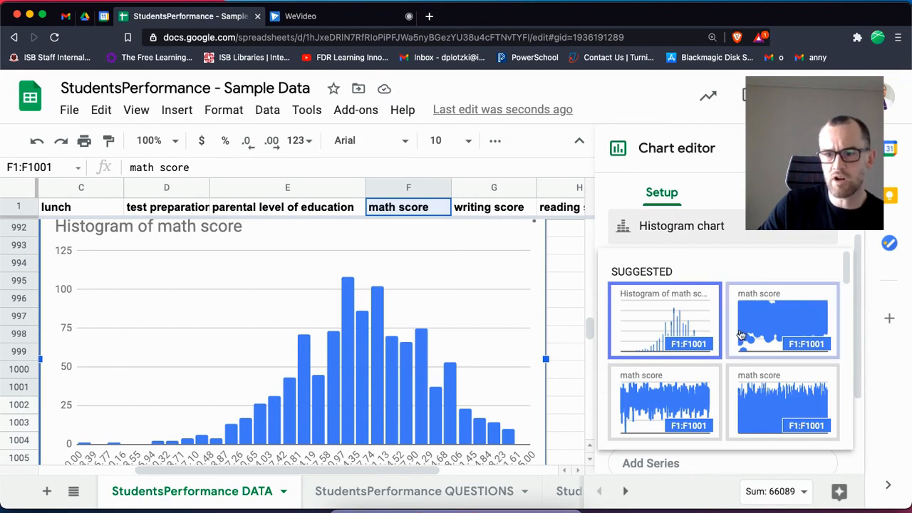
click(768, 319)
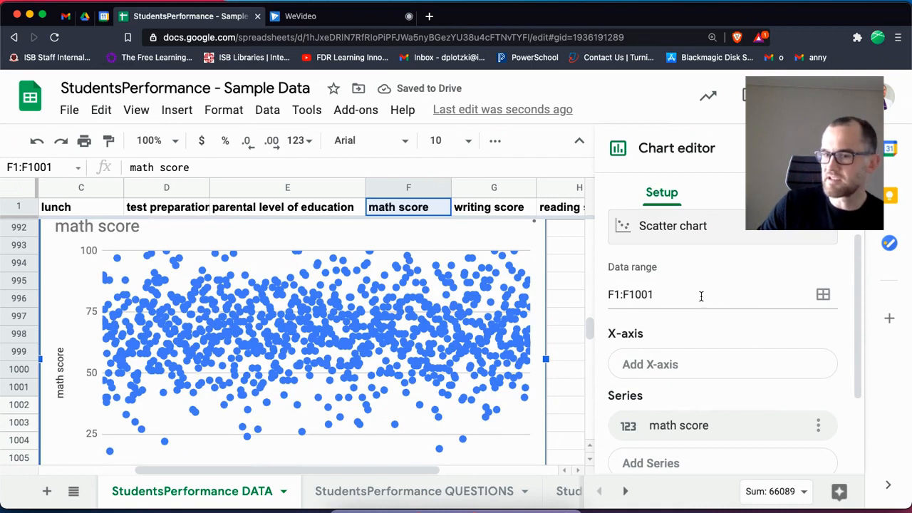
click(771, 241)
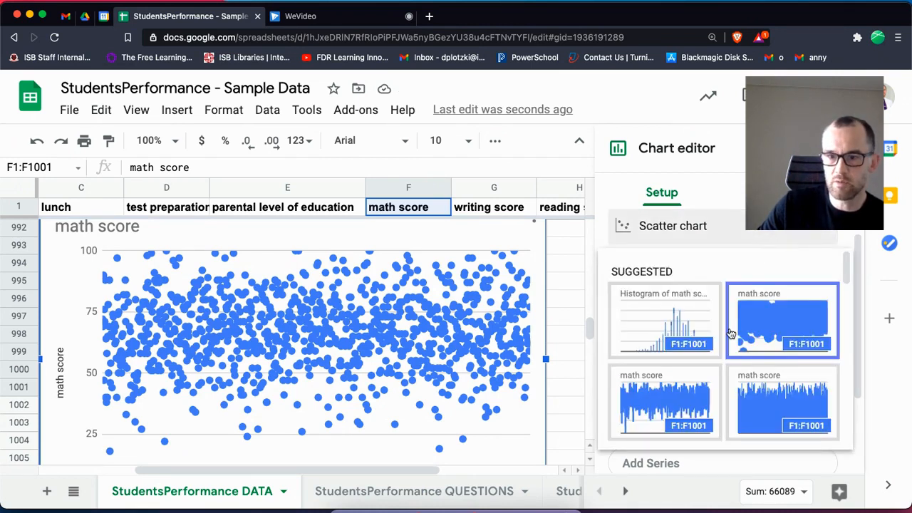
mouse_move(849, 280)
mouse_down()
mouse_move(848, 331)
mouse_move(847, 272)
mouse_up()
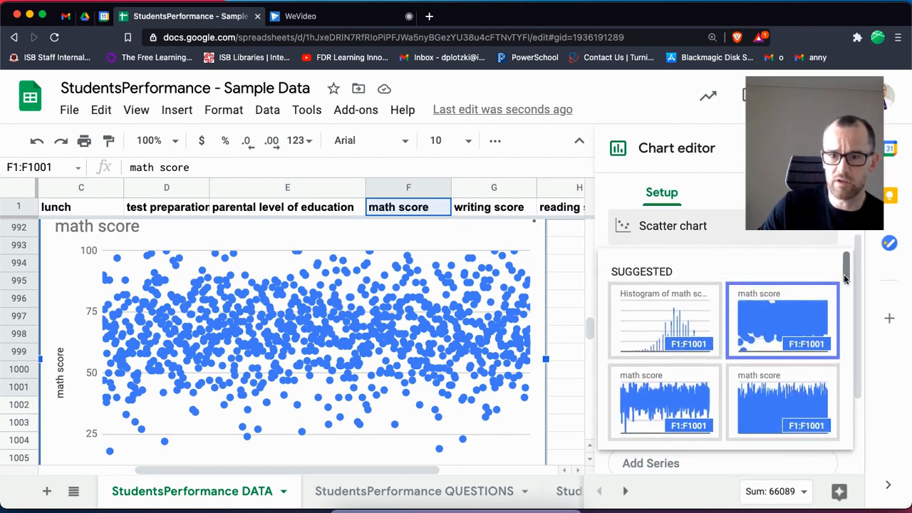
click(676, 317)
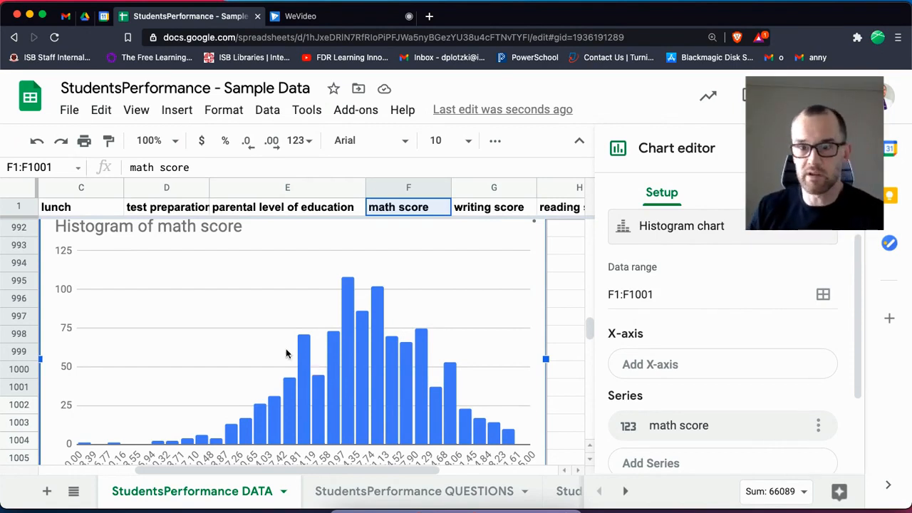
Open the histogram-specific customization options for the math score chart
scroll(855, 254, up, 2)
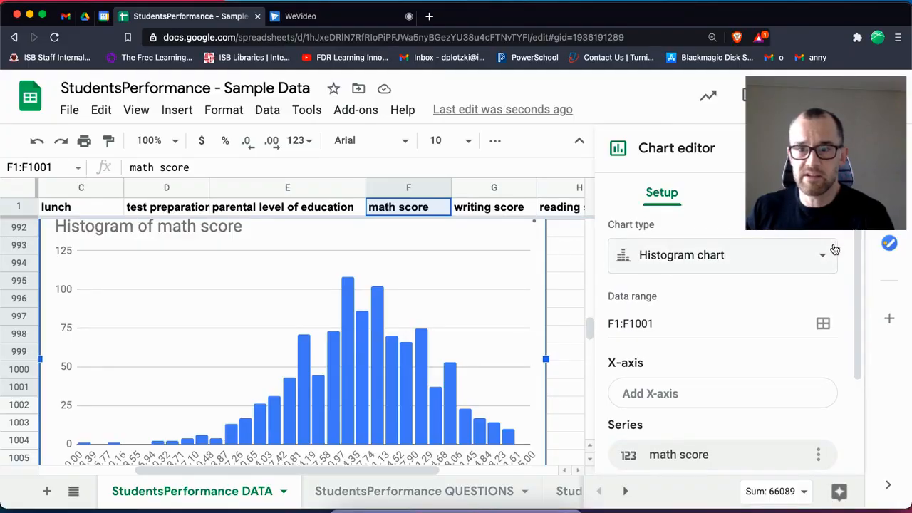
click(812, 192)
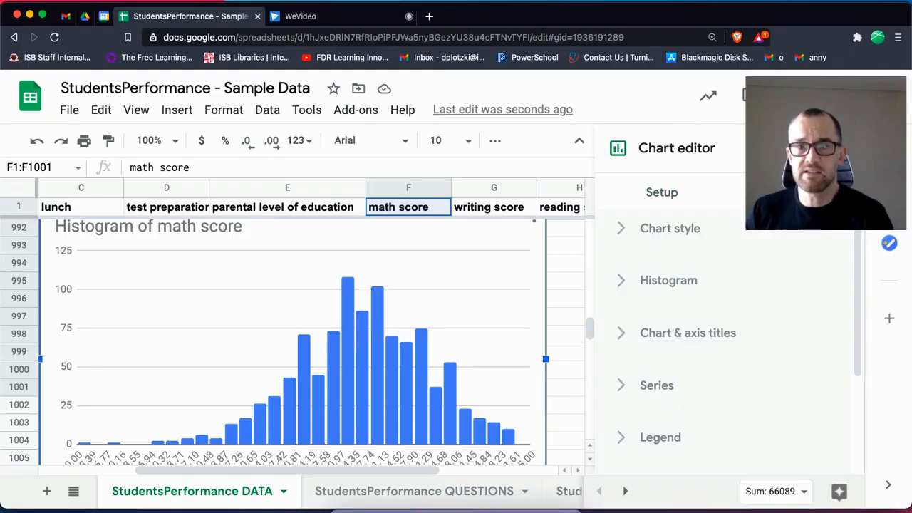
click(674, 285)
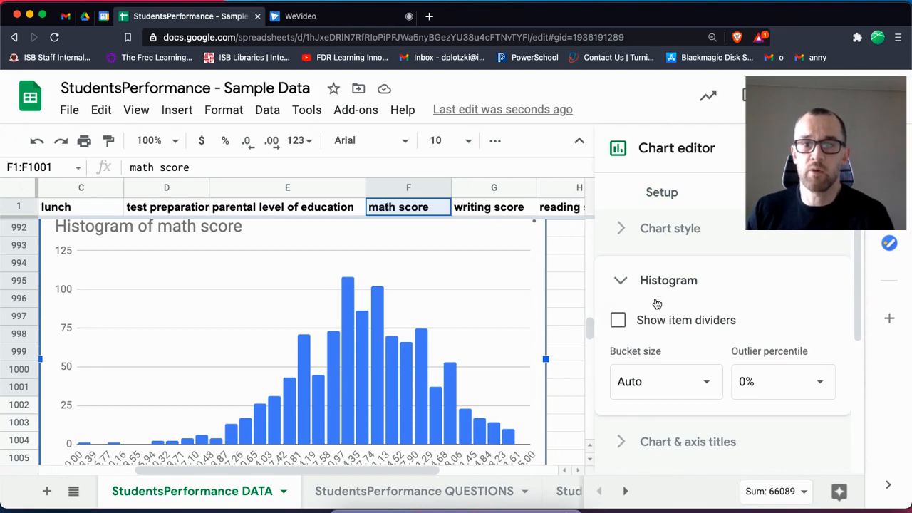
Try showing item dividers on the histogram bars and turn them off again
click(617, 321)
click(617, 320)
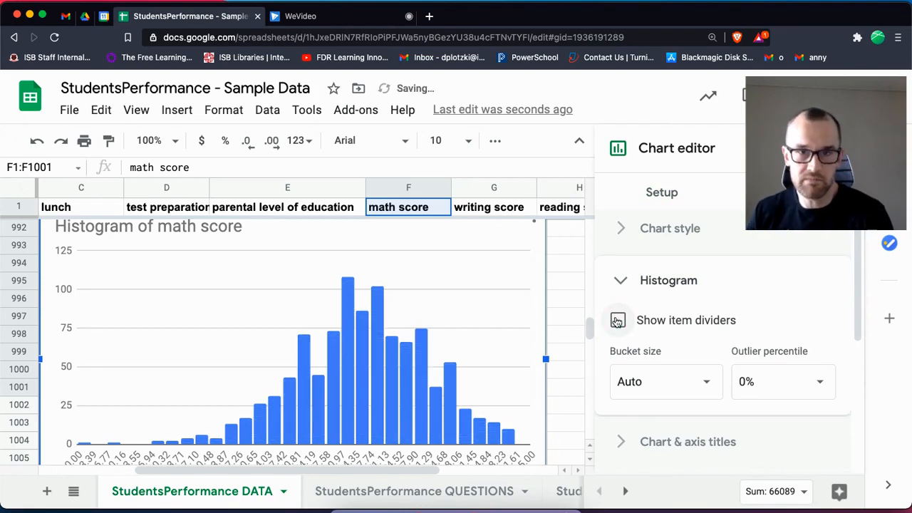
click(617, 321)
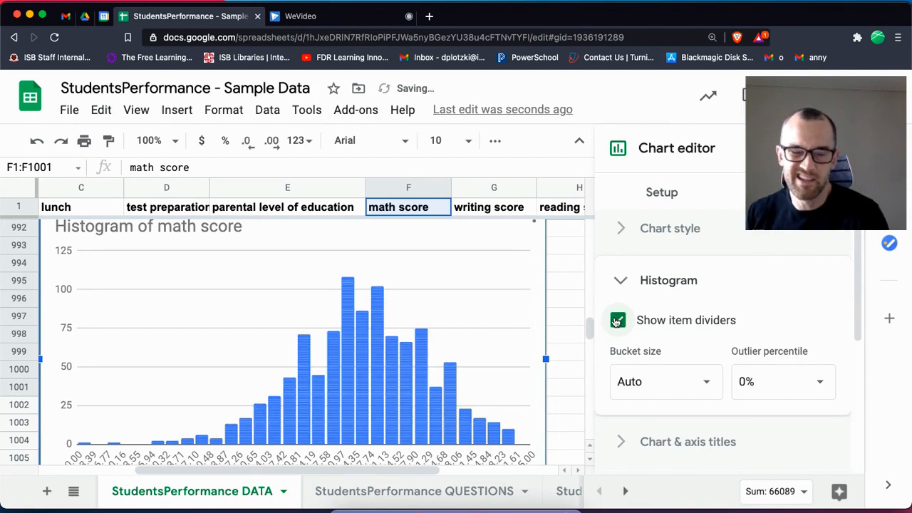
click(617, 322)
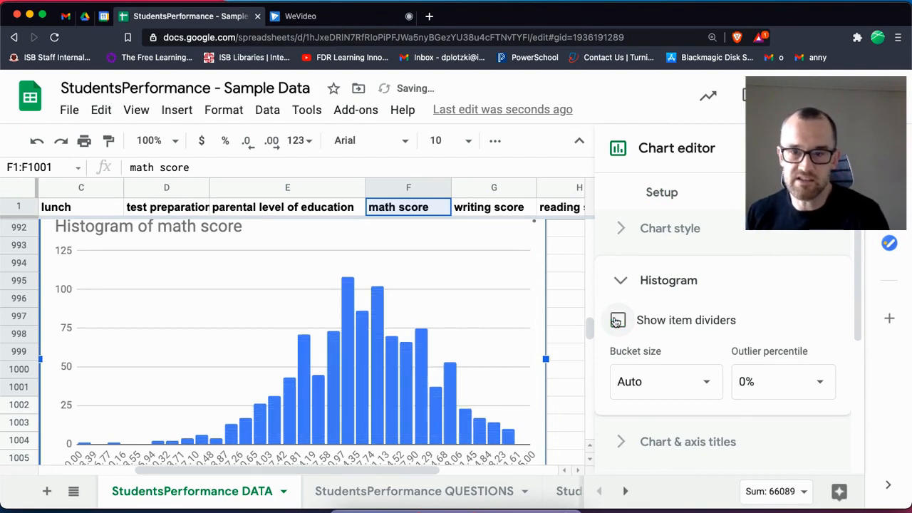
Set the histogram's bucket size to 10 and close the chart editor
click(697, 374)
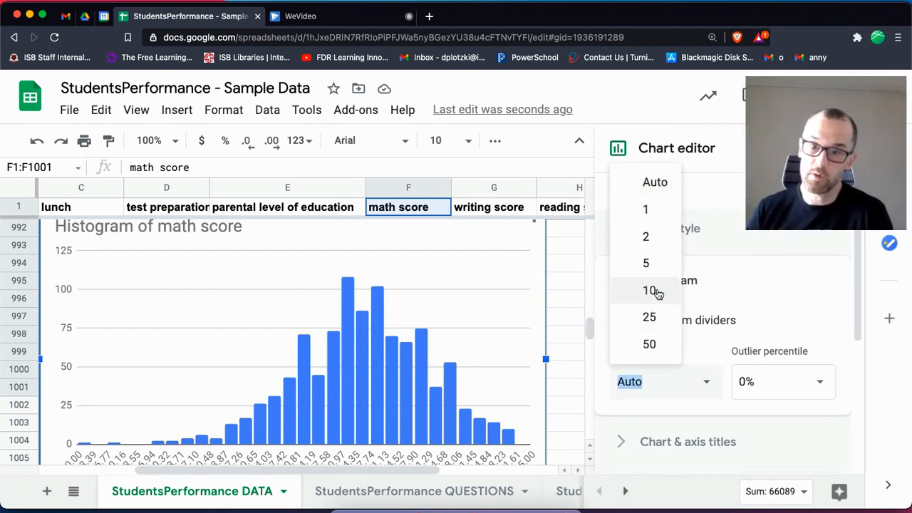
click(650, 290)
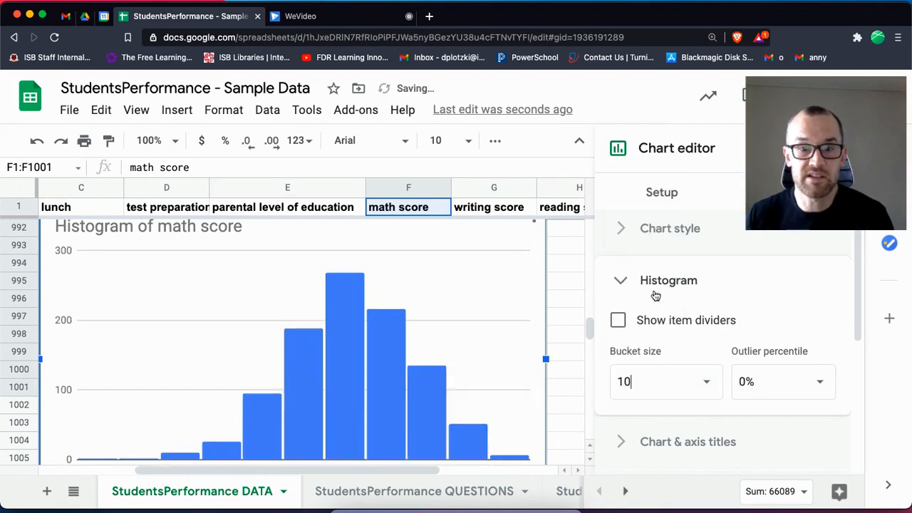
drag(860, 303, 860, 306)
click(590, 464)
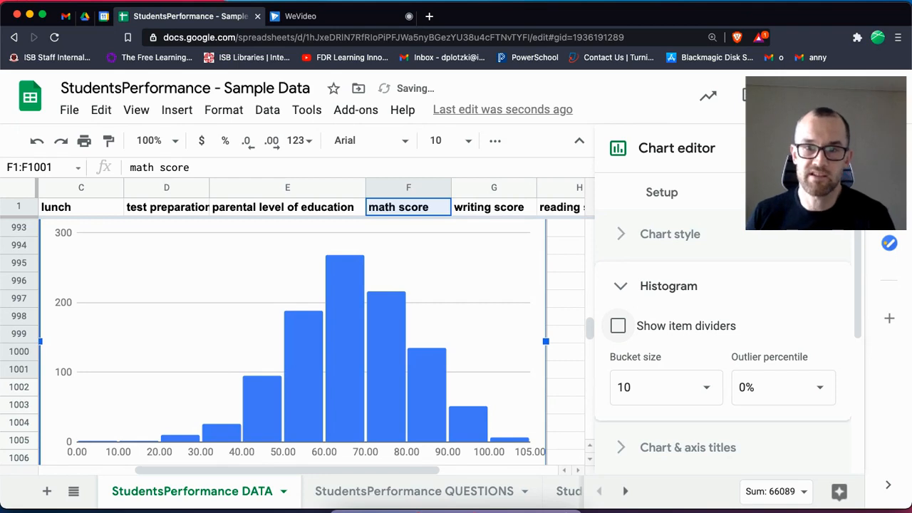
click(842, 148)
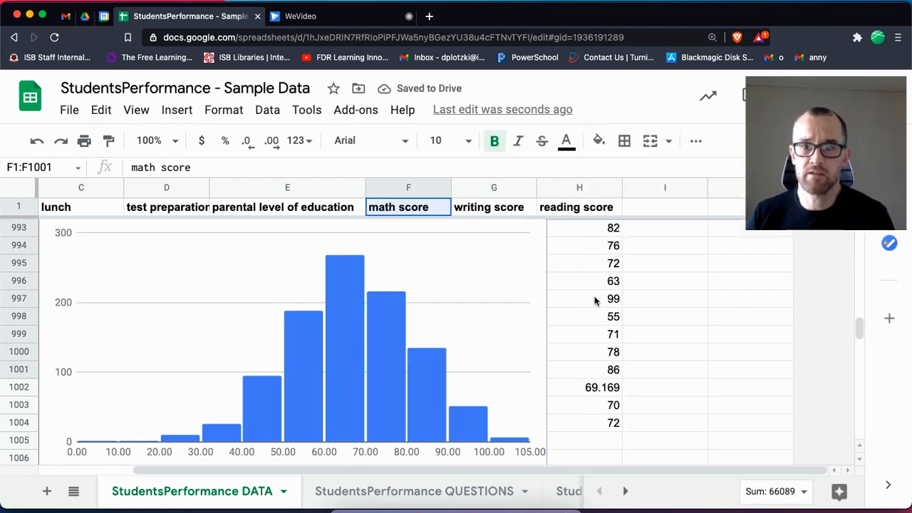
Commit the edited question 7 in A7, ending with "and include a trend line.", and return to the StudentsPerformance DATA sheet
click(338, 293)
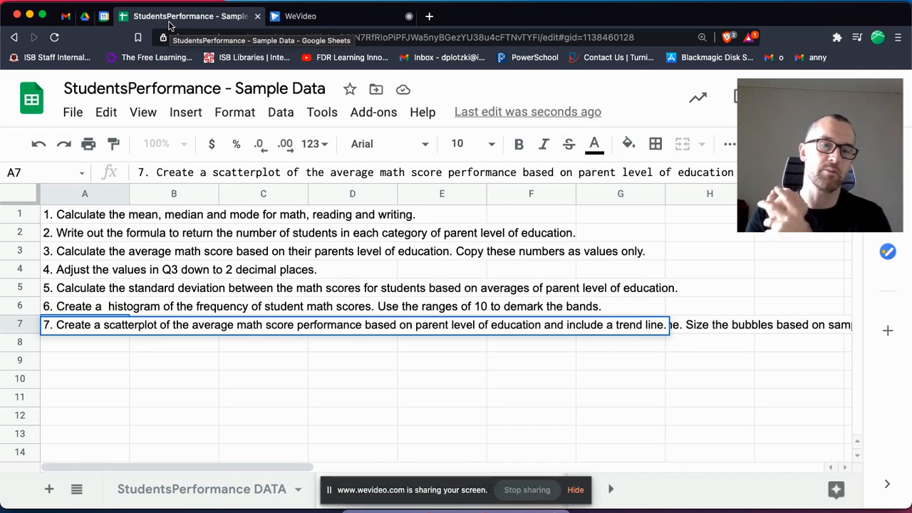
click(577, 490)
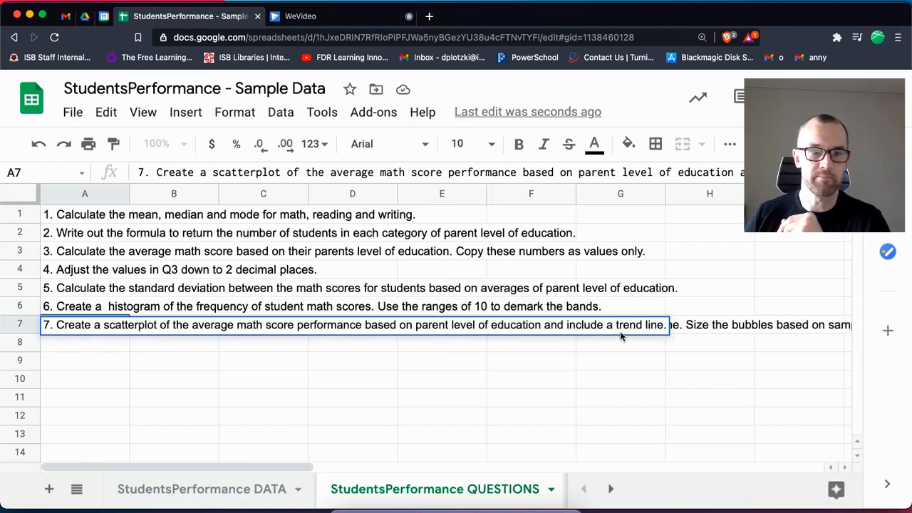
click(643, 330)
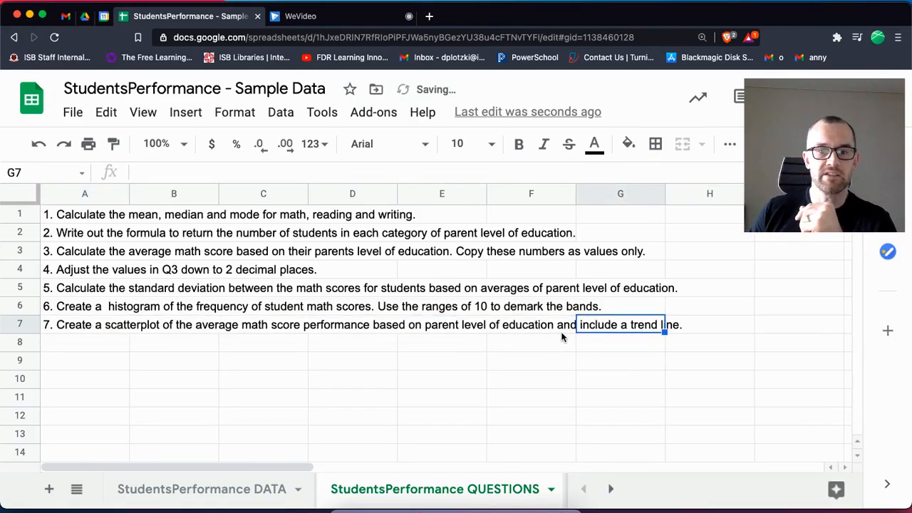
click(203, 490)
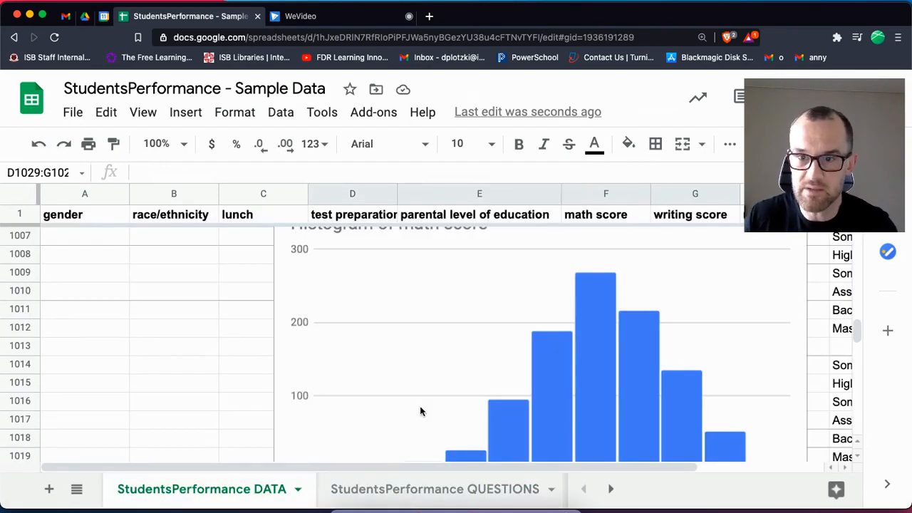
Examine the numbered parental education levels and their average math scores in I1021:J1026 beside the histogram
key(super+minus)
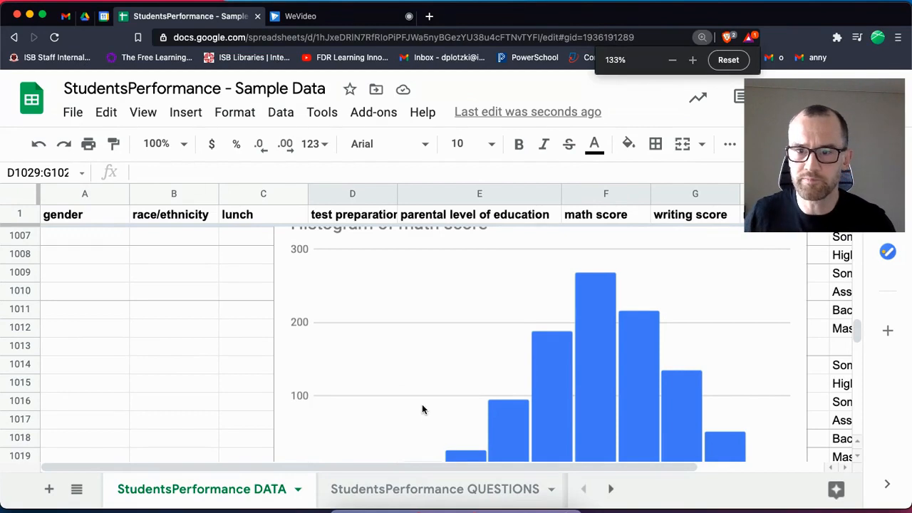
key(super+minus)
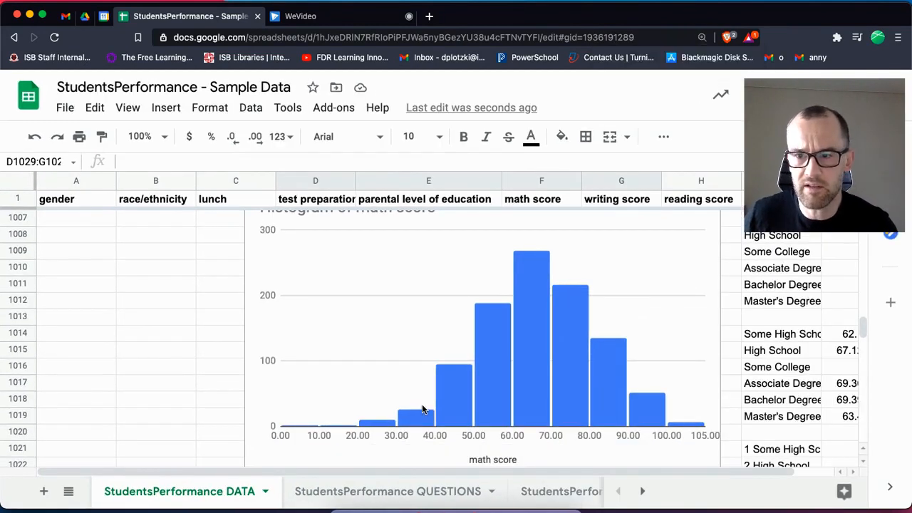
key(super+minus)
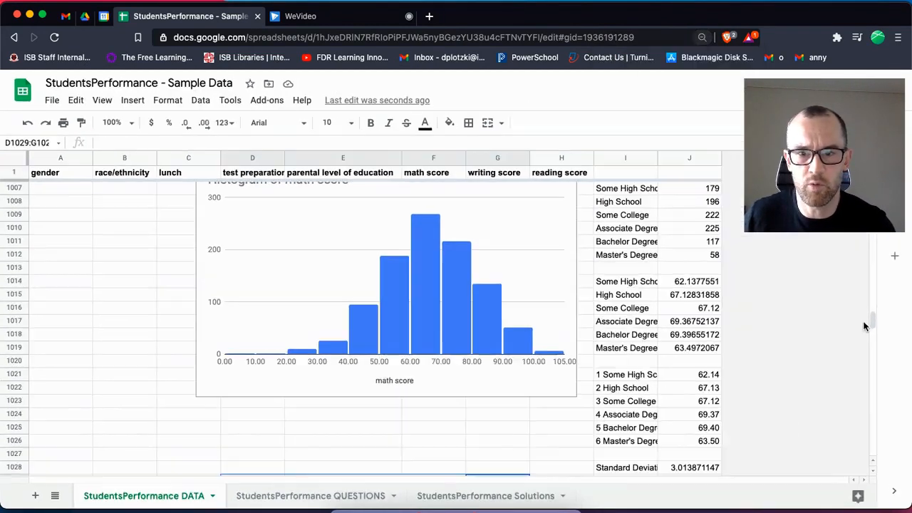
scroll(873, 323, up, 5)
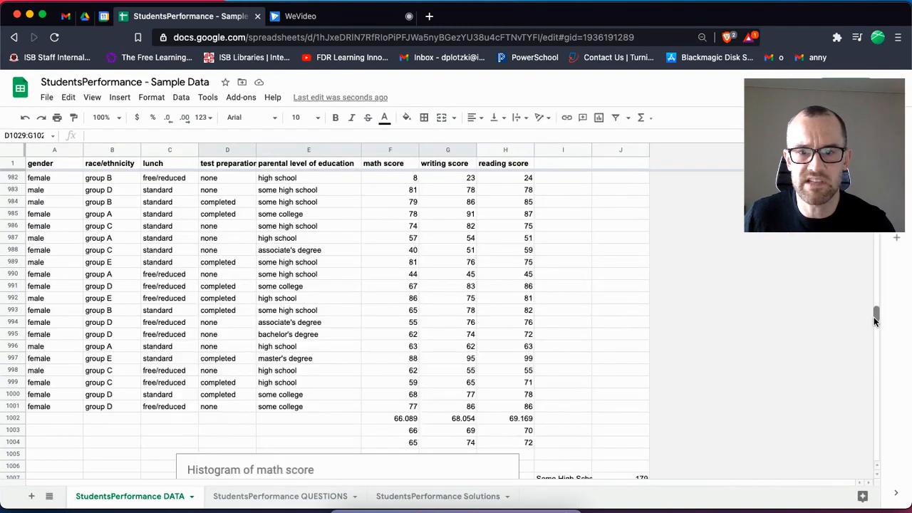
drag(875, 320, 876, 325)
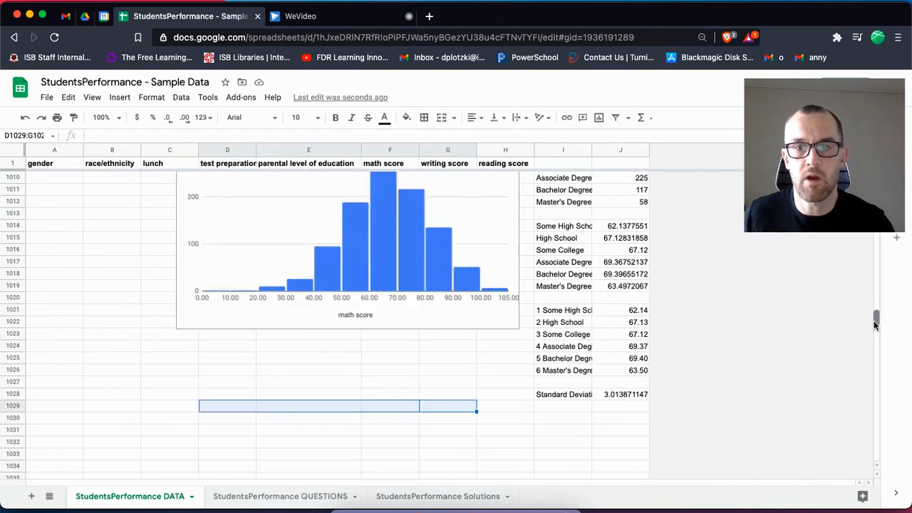
click(364, 369)
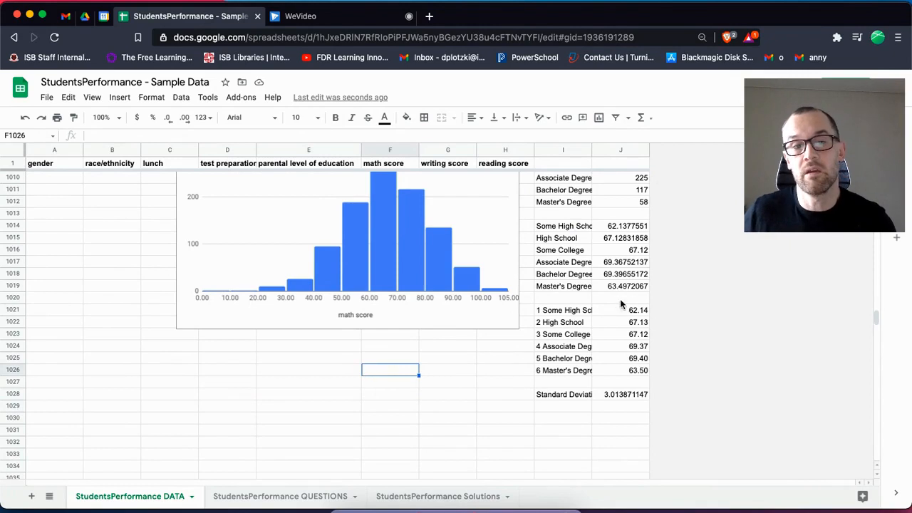
click(560, 312)
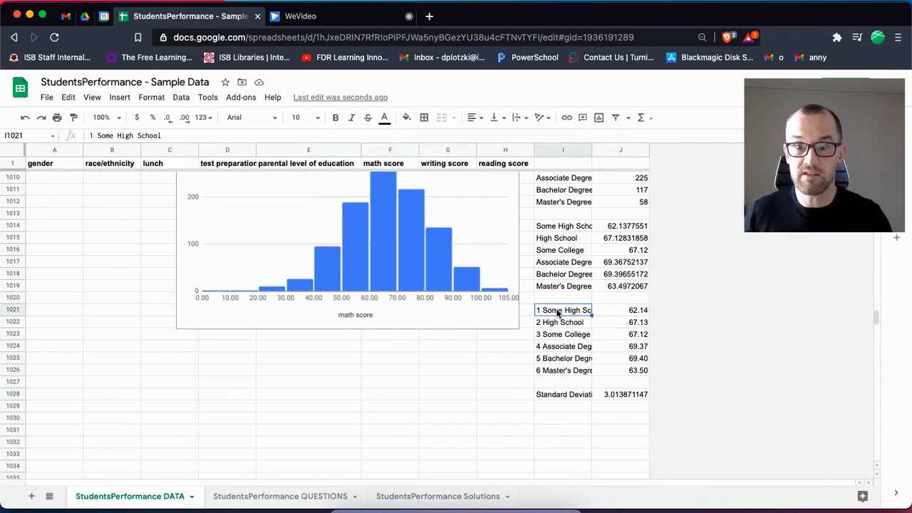
key(super+plus)
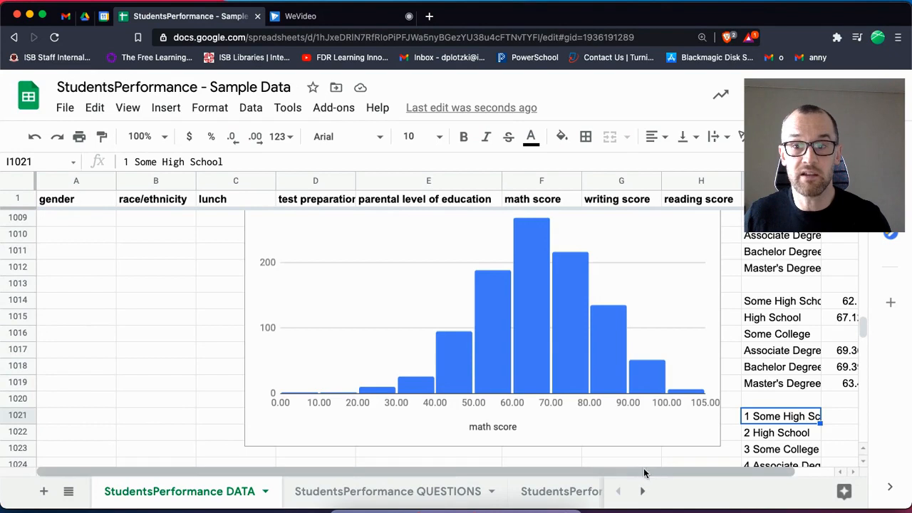
drag(646, 473, 731, 480)
click(784, 419)
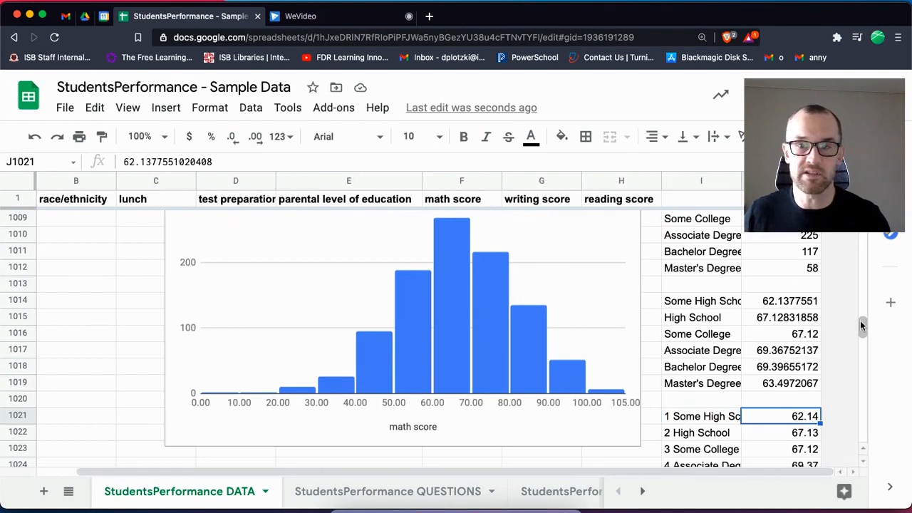
scroll(860, 321, down, 9)
scroll(860, 320, up, 6)
click(785, 289)
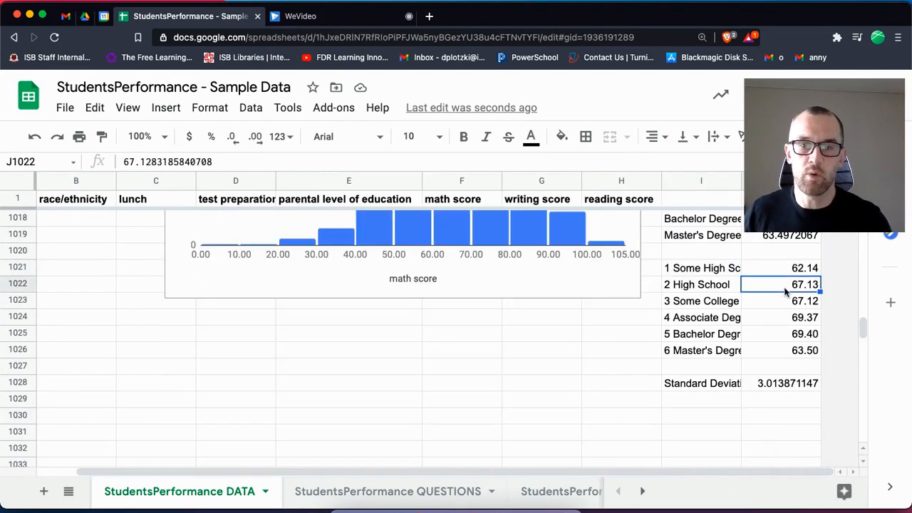
Insert a chart from the numbered education levels and average math scores in I1021:J1026
click(716, 275)
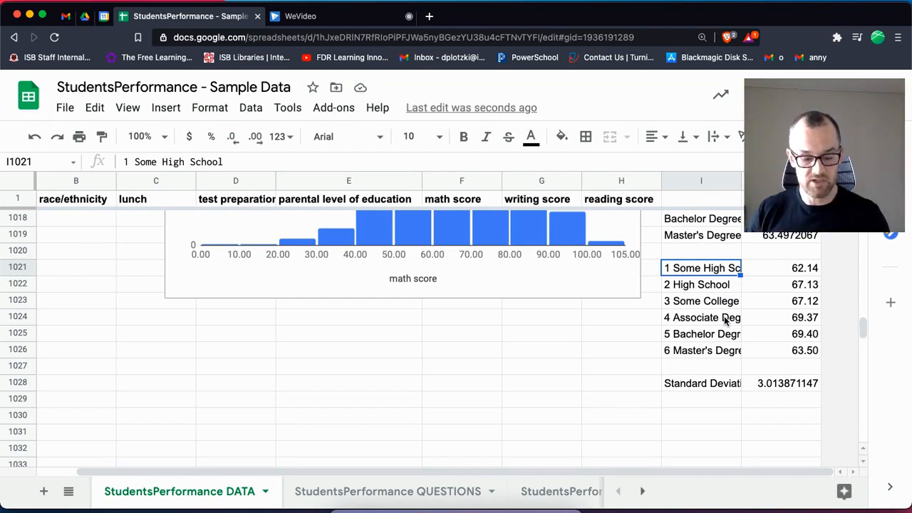
key(shift+Right)
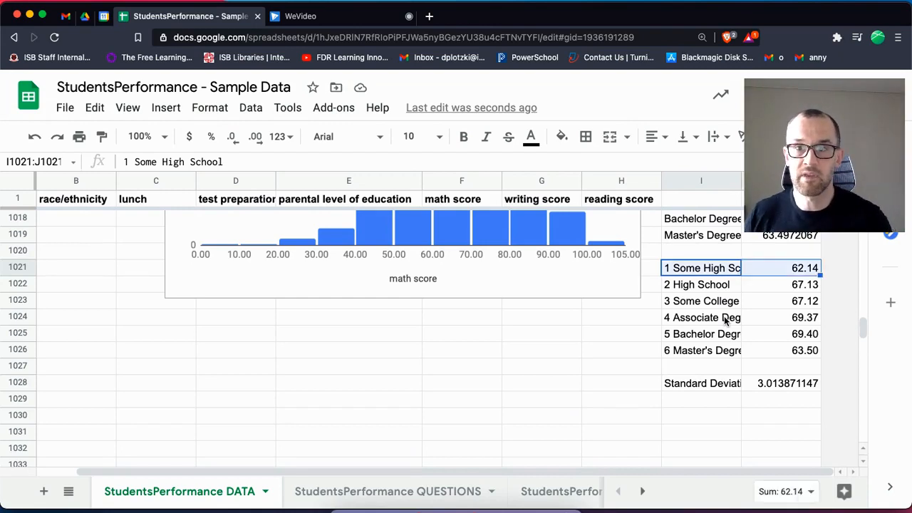
key(super+shift+Down)
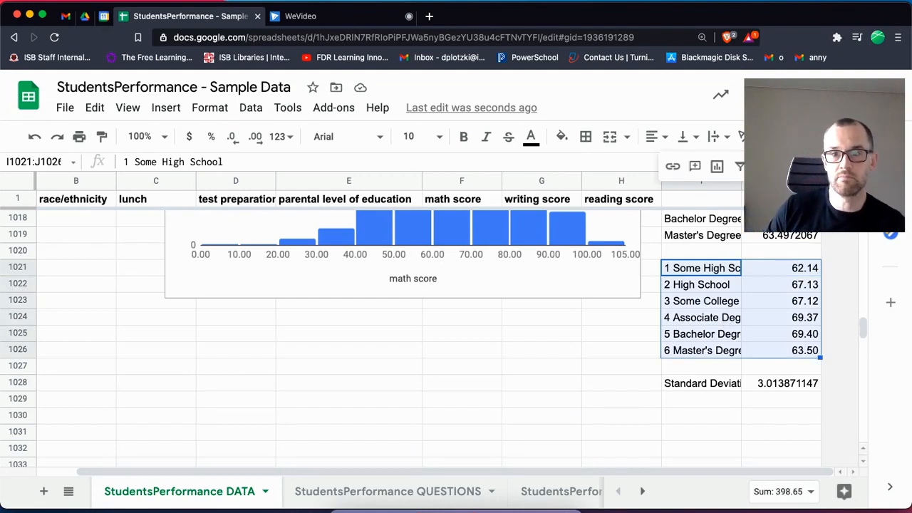
click(717, 166)
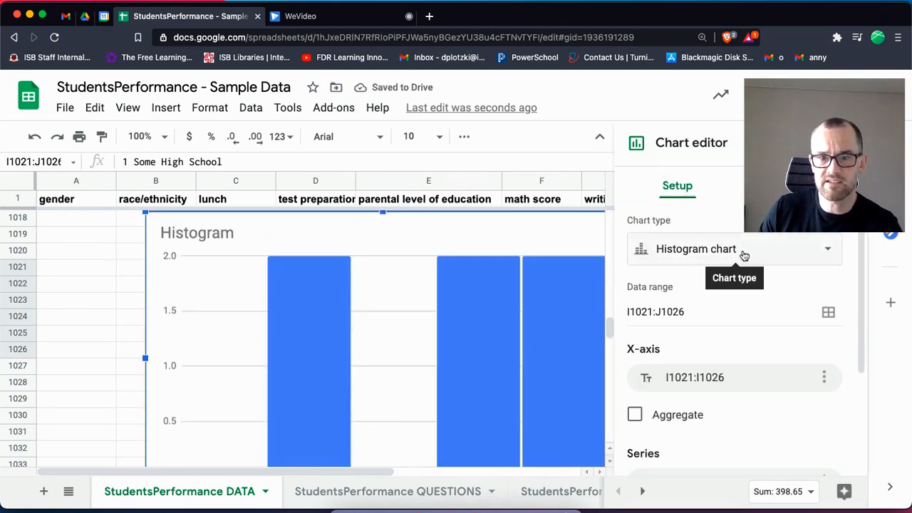
Change the new chart's type to a scatter chart and close the chart editor
click(825, 255)
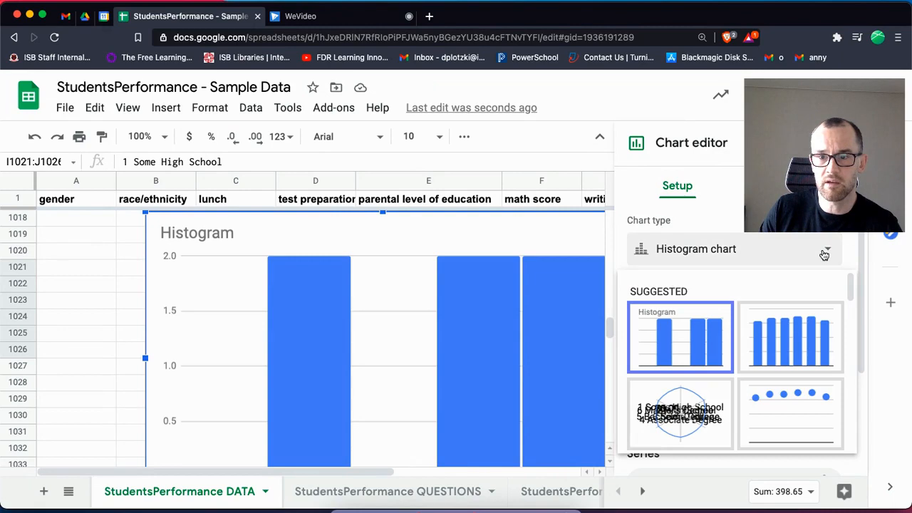
click(792, 414)
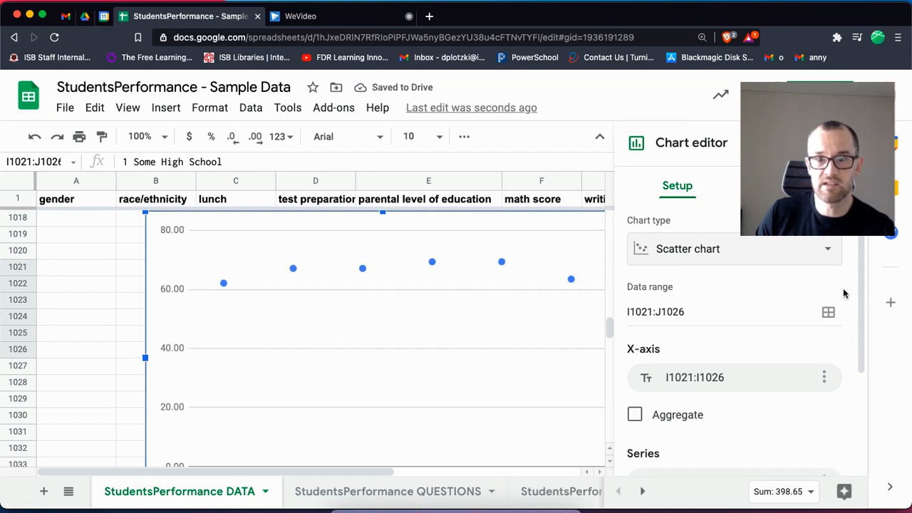
scroll(844, 293, down, 3)
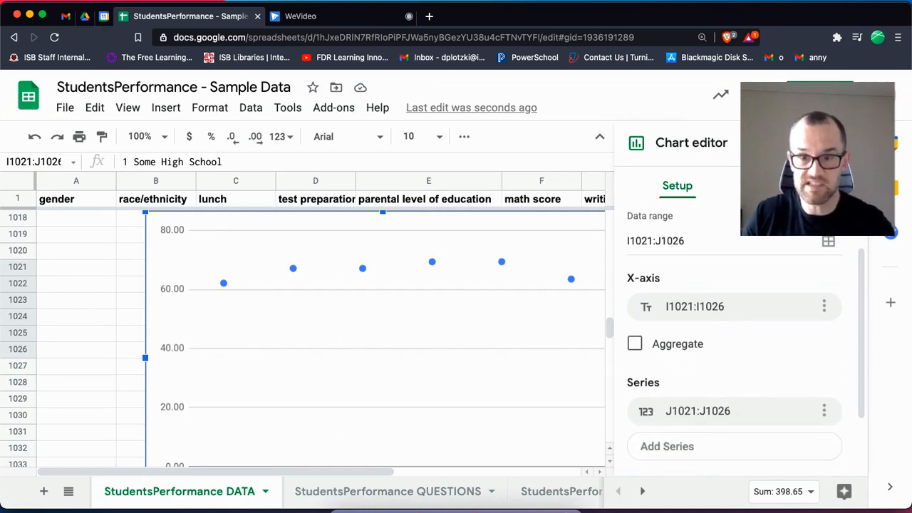
click(849, 144)
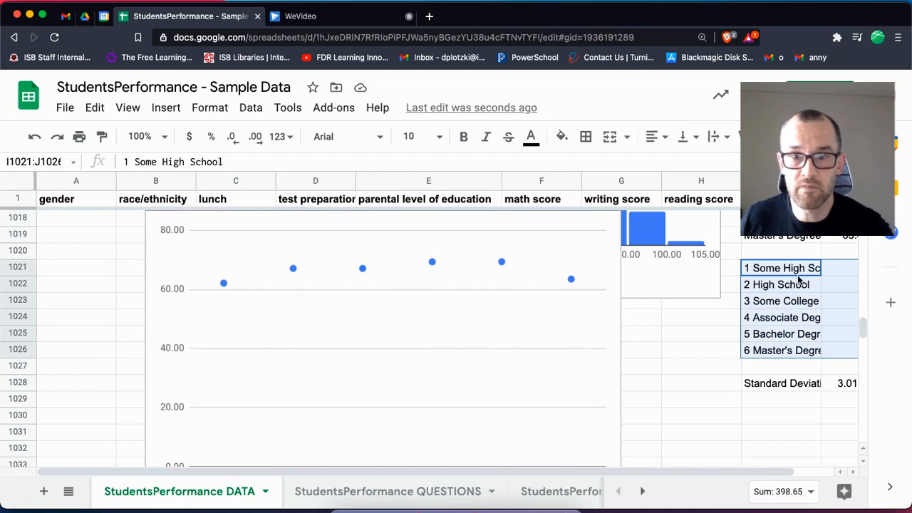
Move the scatter chart directly below the math score histogram, lining up their side edges
key(super+minus)
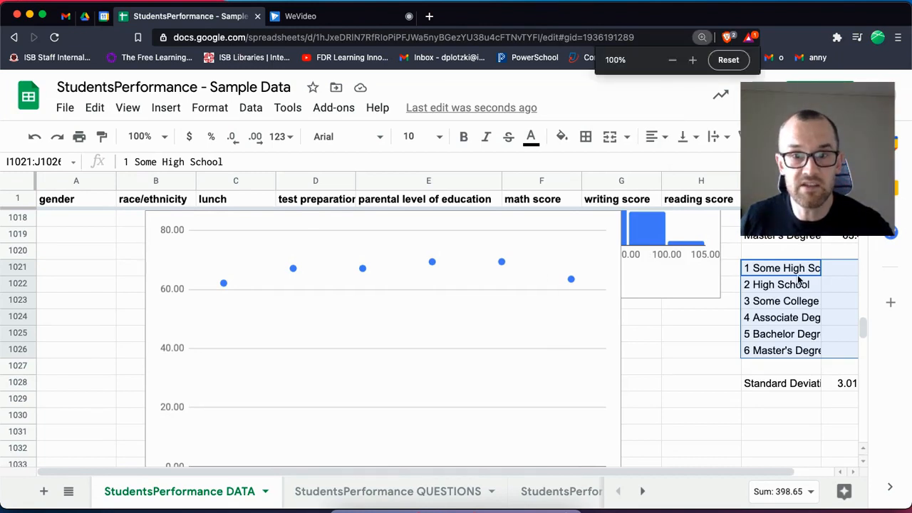
key(super+minus)
drag(506, 363, 574, 429)
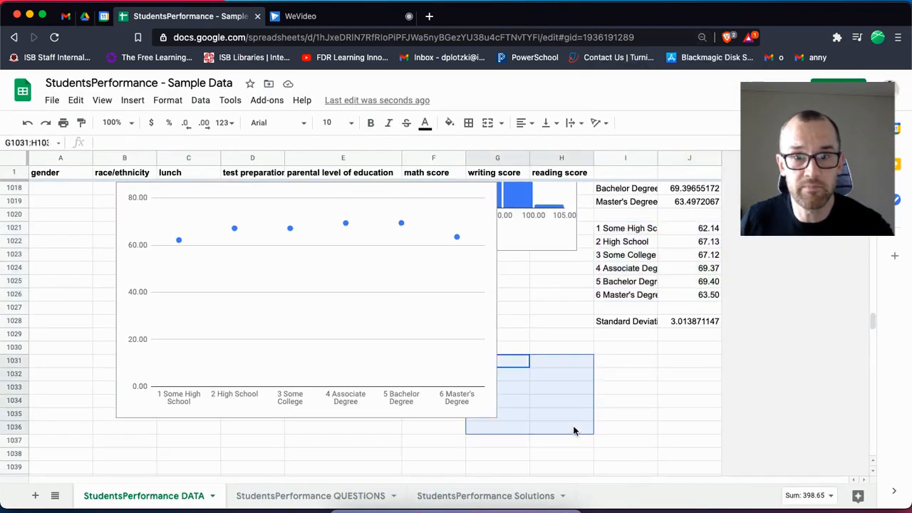
key(super+minus)
click(359, 281)
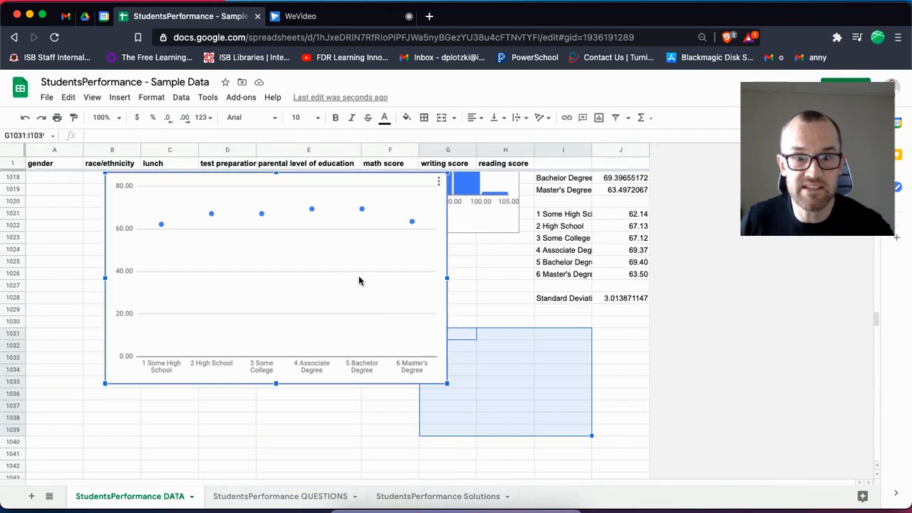
drag(383, 321, 456, 385)
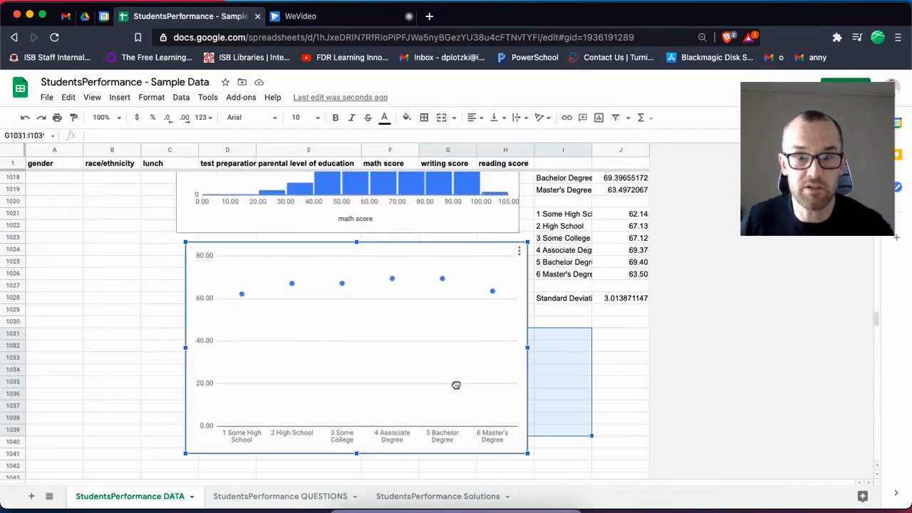
mouse_move(346, 289)
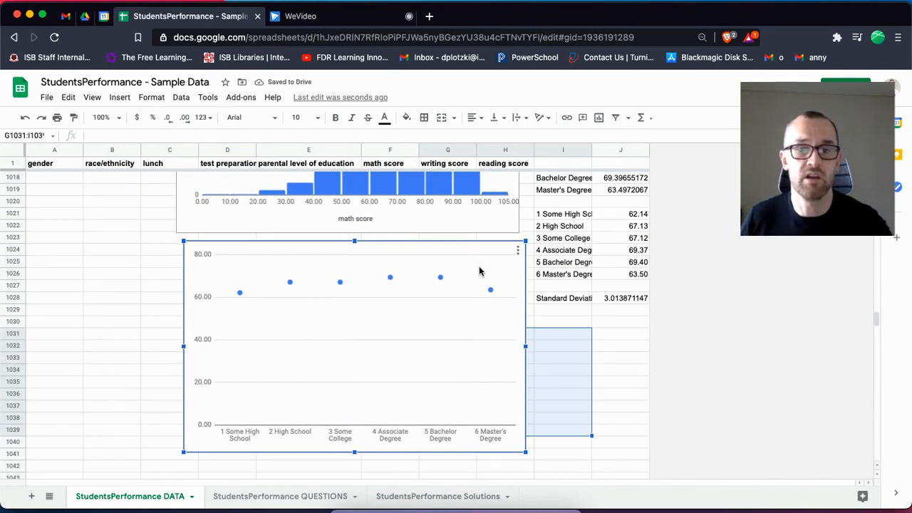
drag(449, 406, 430, 404)
Reopen the scatter chart of average math scores for editing
mouse_move(483, 297)
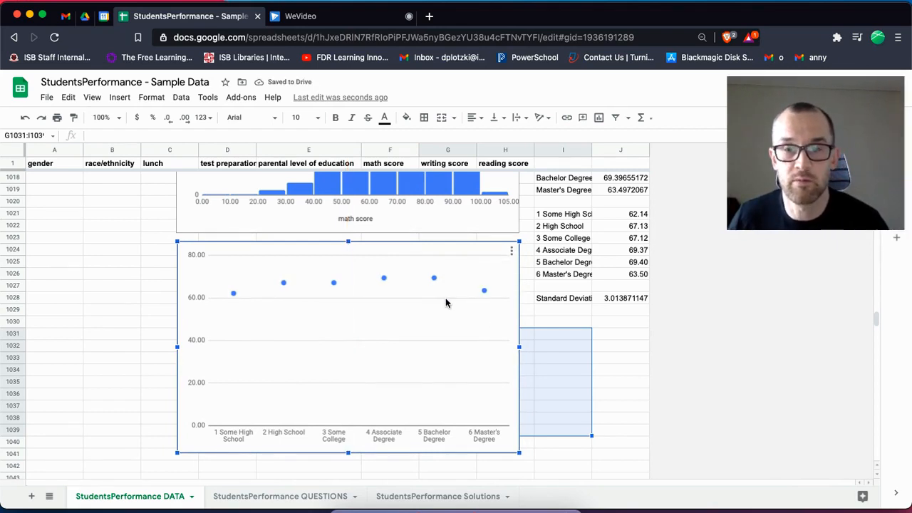
click(510, 254)
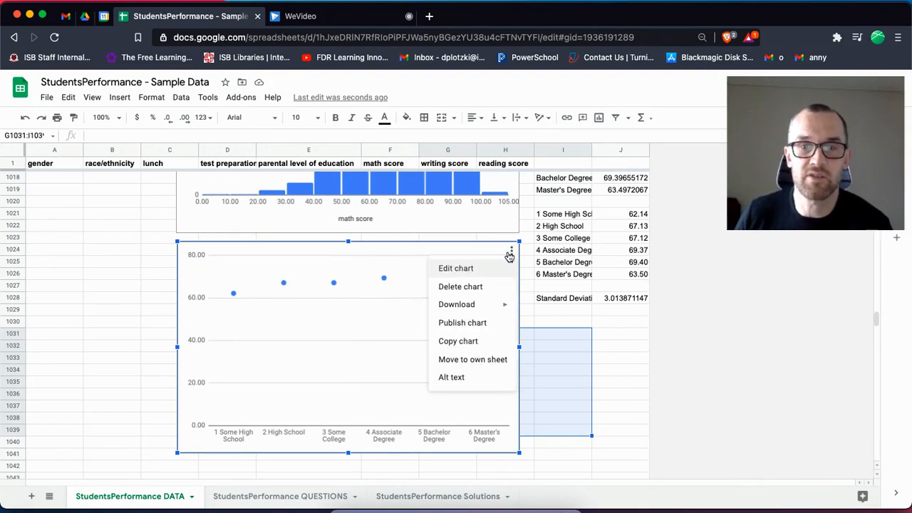
click(511, 254)
click(511, 253)
click(510, 253)
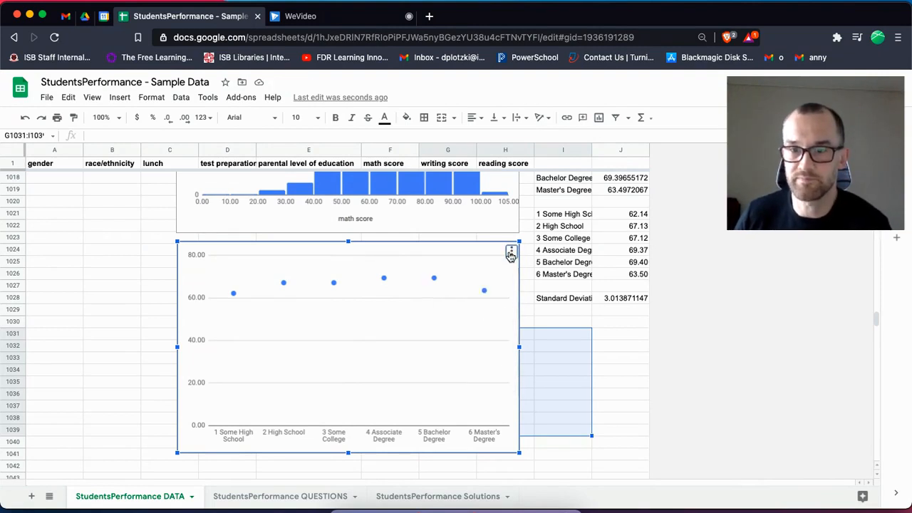
click(510, 254)
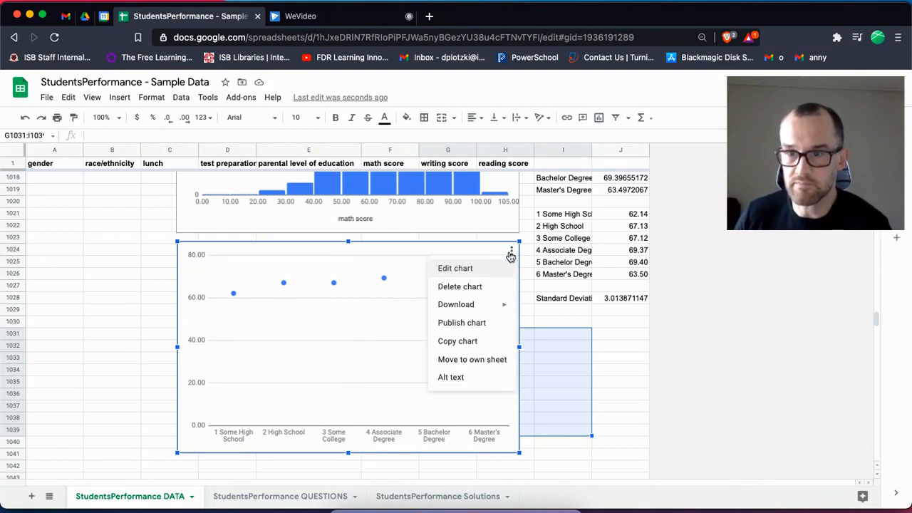
click(455, 268)
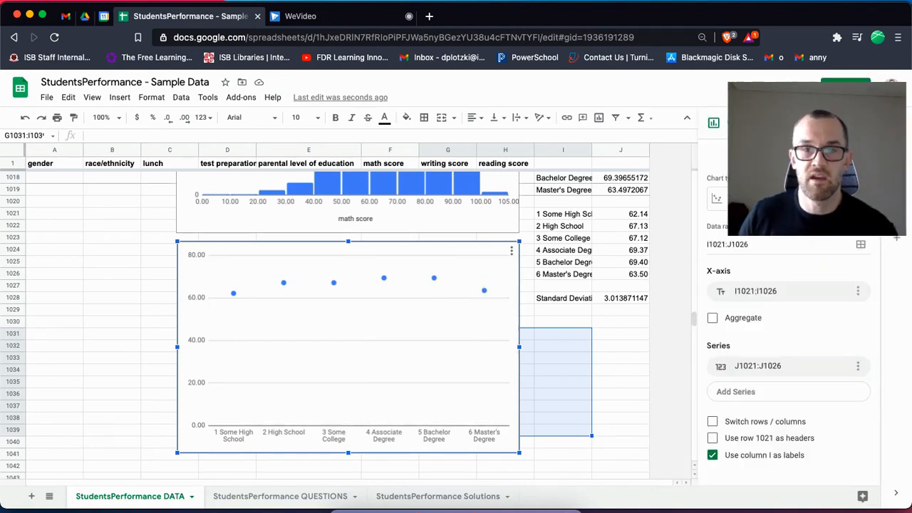
Turn on the trendline for Data series 1 of the scatter chart
key(super+equal)
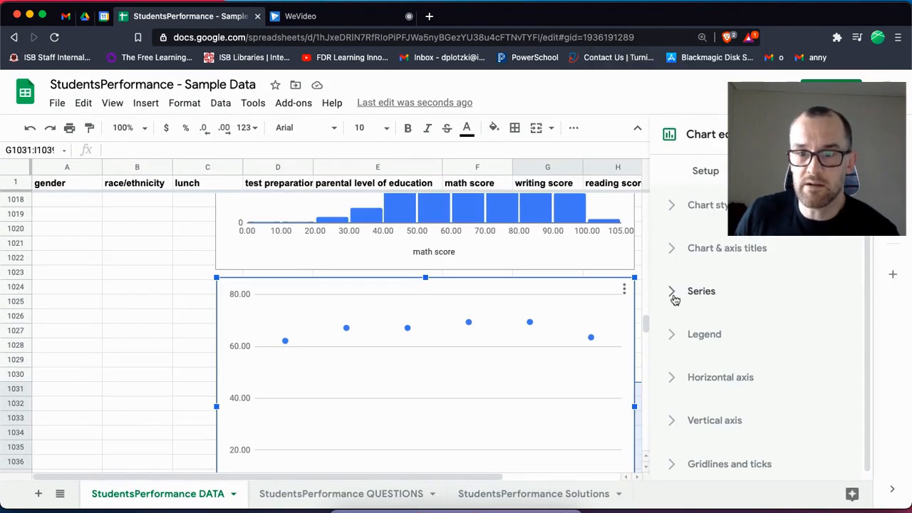
click(673, 292)
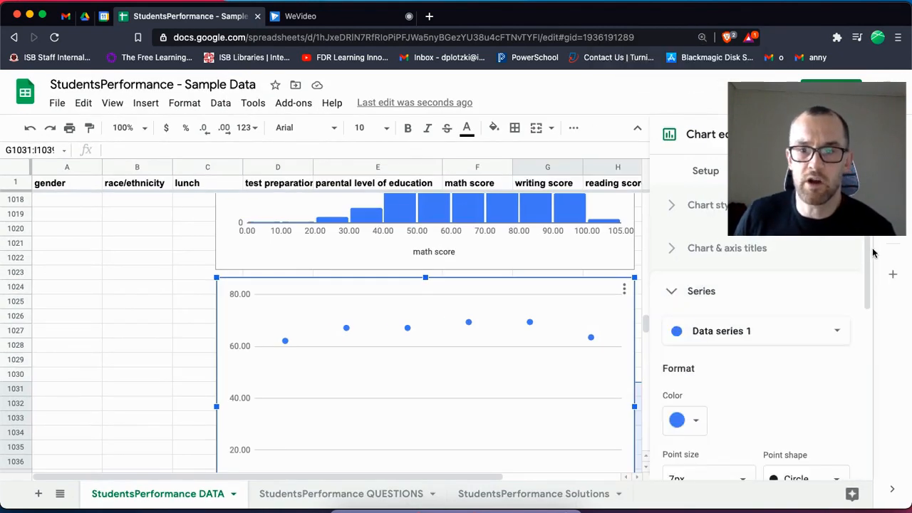
drag(871, 254, 872, 368)
click(670, 407)
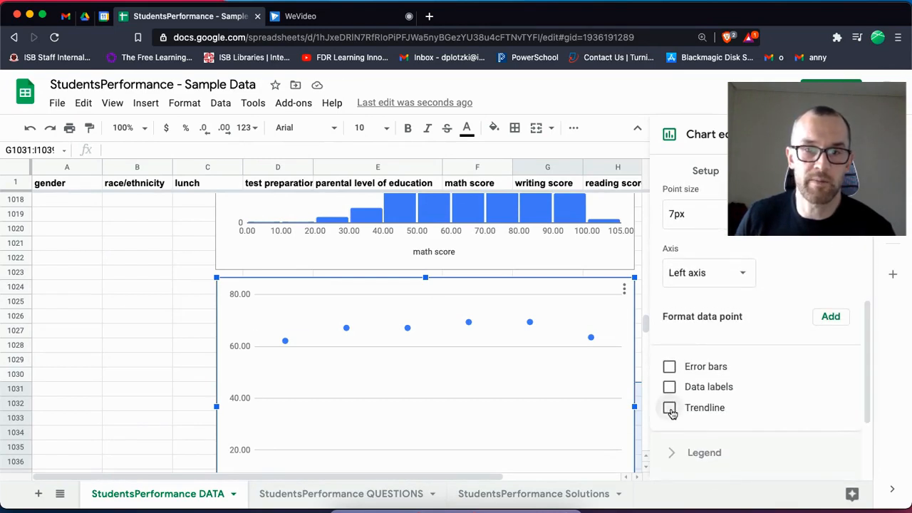